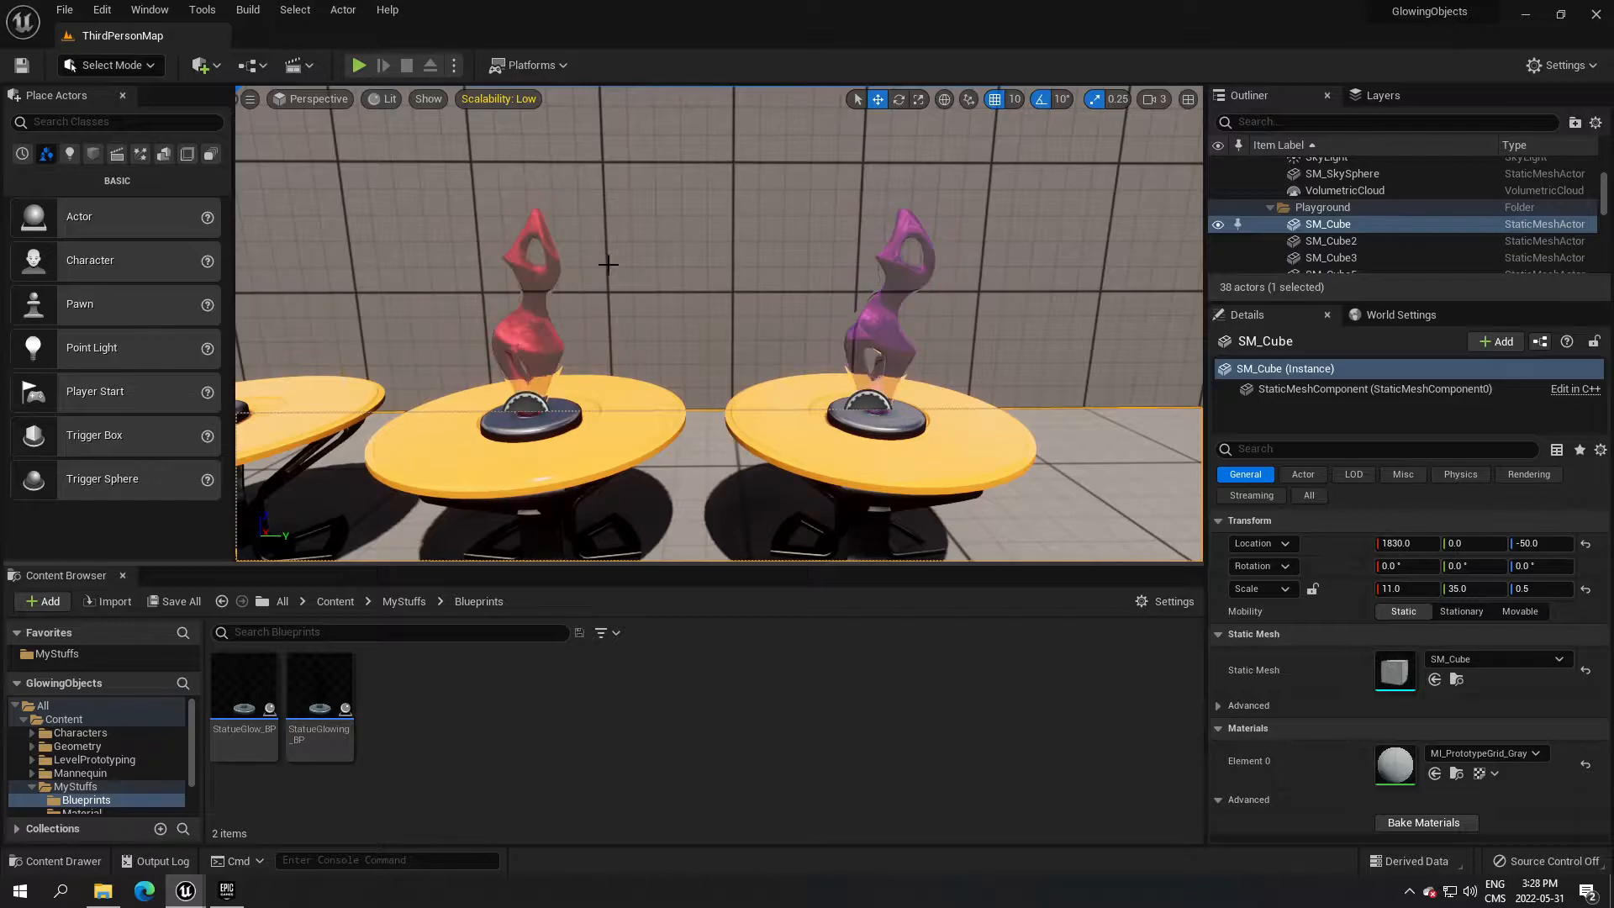
Examine the coloured statues on the yellow tables in the GlowingObjects level from several viewpoints.
{"action": "key", "text": "f"}
{"action": "key", "text": "a"}
{"action": "right_click_drag", "start_coordinate": [918, 241], "coordinate": [1050, 244]}
{"action": "right_click_drag", "start_coordinate": [925, 294], "coordinate": [870, 296]}
{"action": "key", "text": "d"}
{"action": "key", "text": "a"}
{"action": "key", "text": "s"}
{"action": "key", "text": "d"}
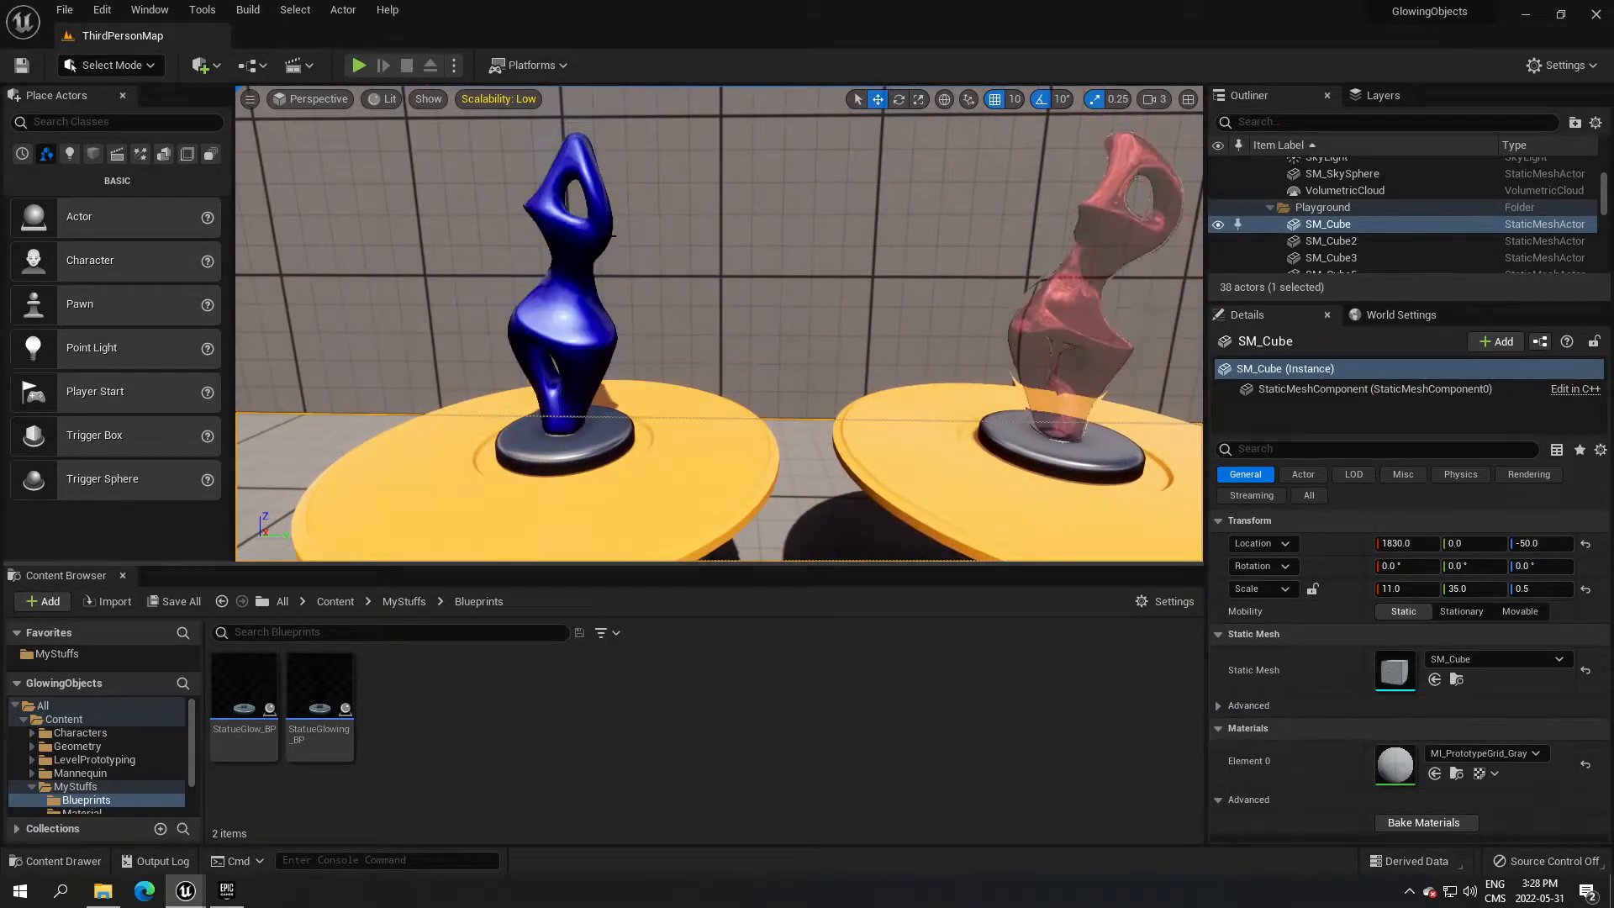
{"action": "scroll", "coordinate": [574, 322], "scroll_direction": "down", "scroll_amount": 8}
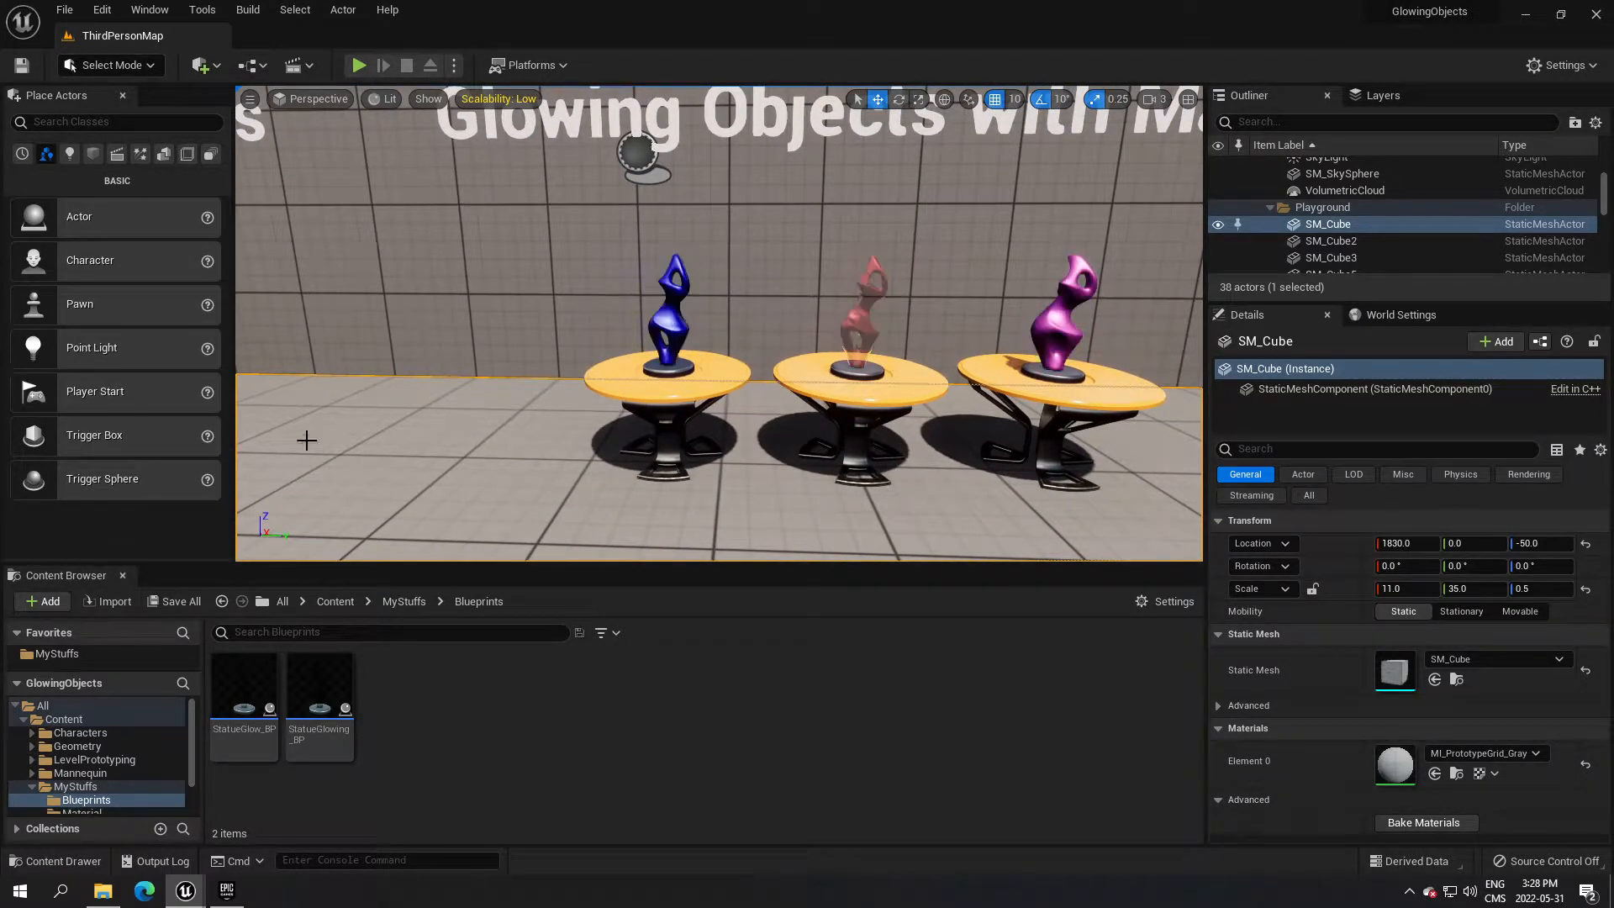
Switch to the YoutubeDemo project in Unreal Editor and open its 1-MyStuffs content folder.
{"action": "mouse_move", "coordinate": [186, 891]}
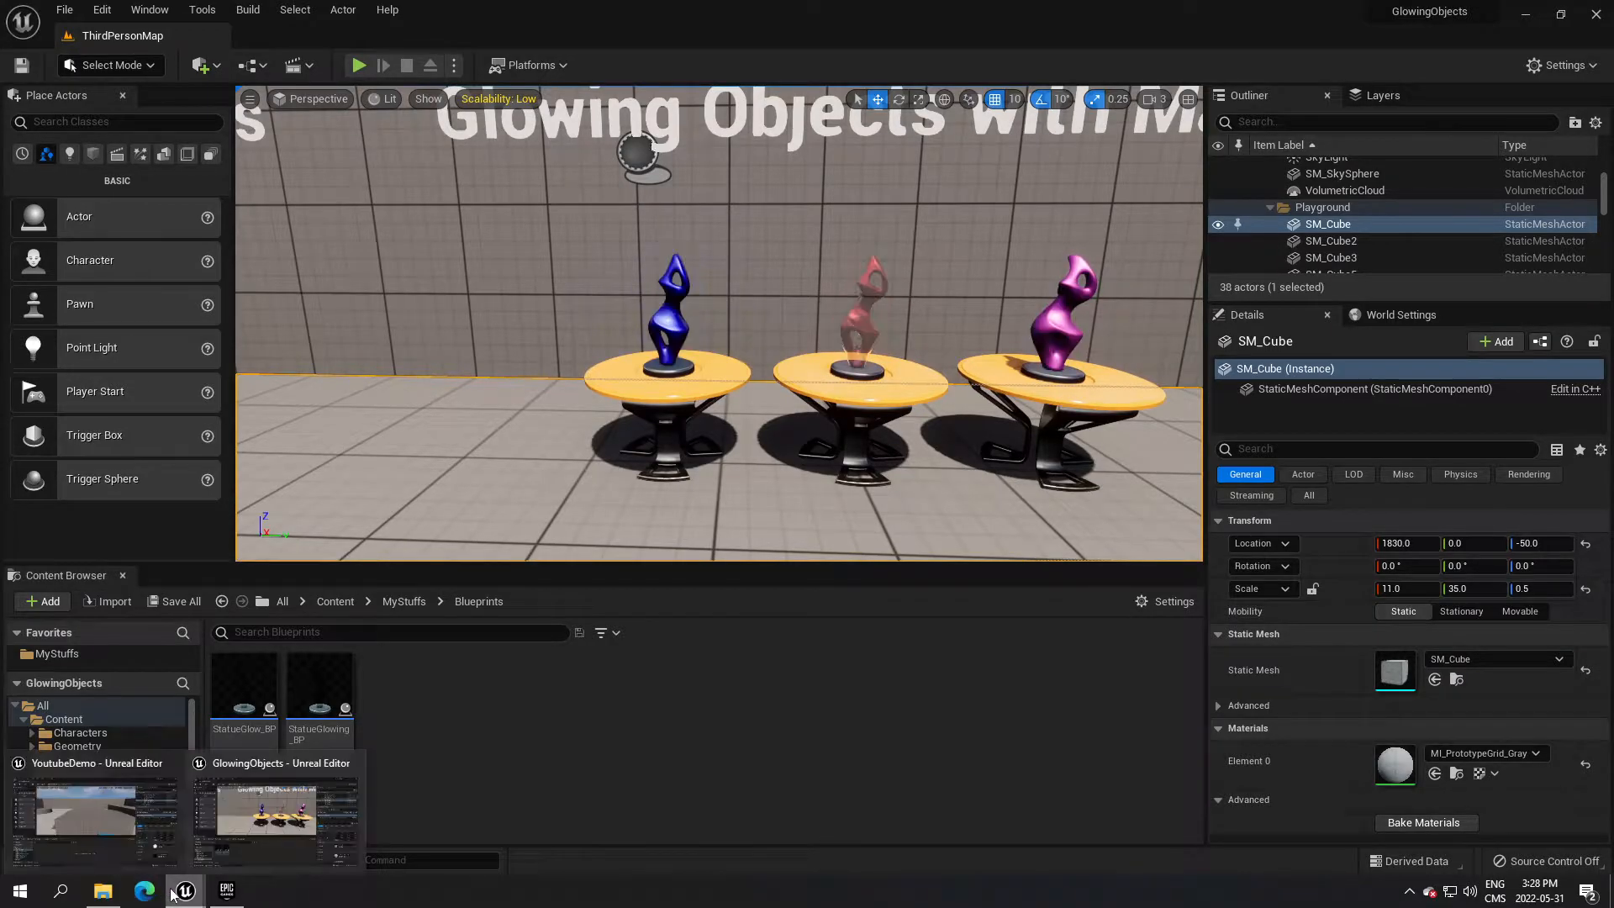
{"action": "left_click", "coordinate": [96, 807]}
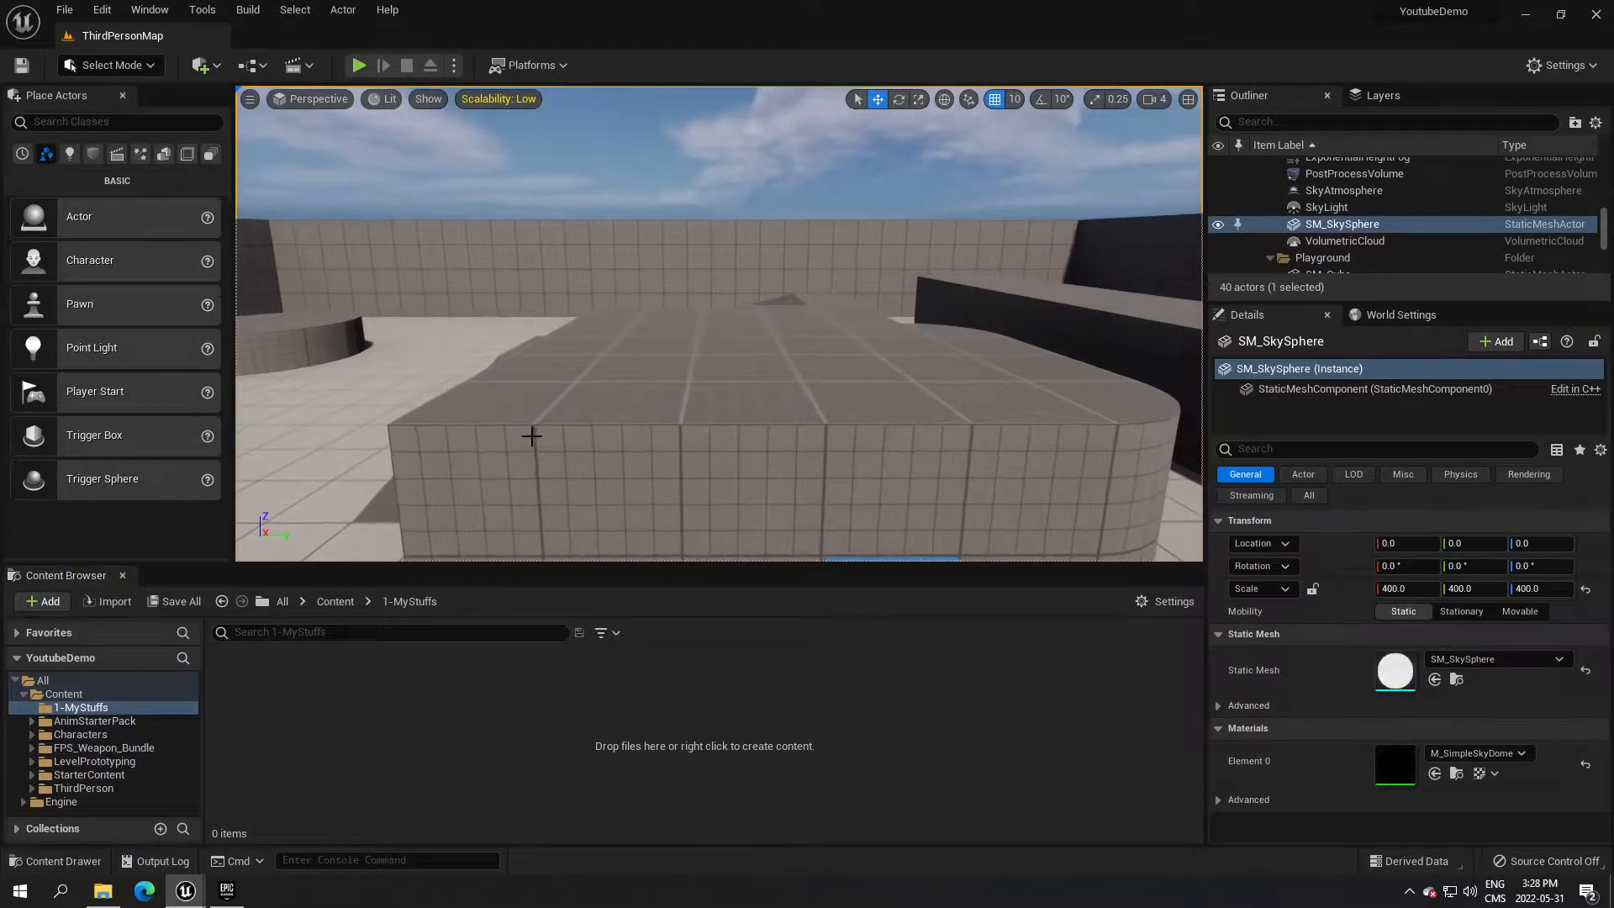
{"action": "left_click", "coordinate": [126, 776]}
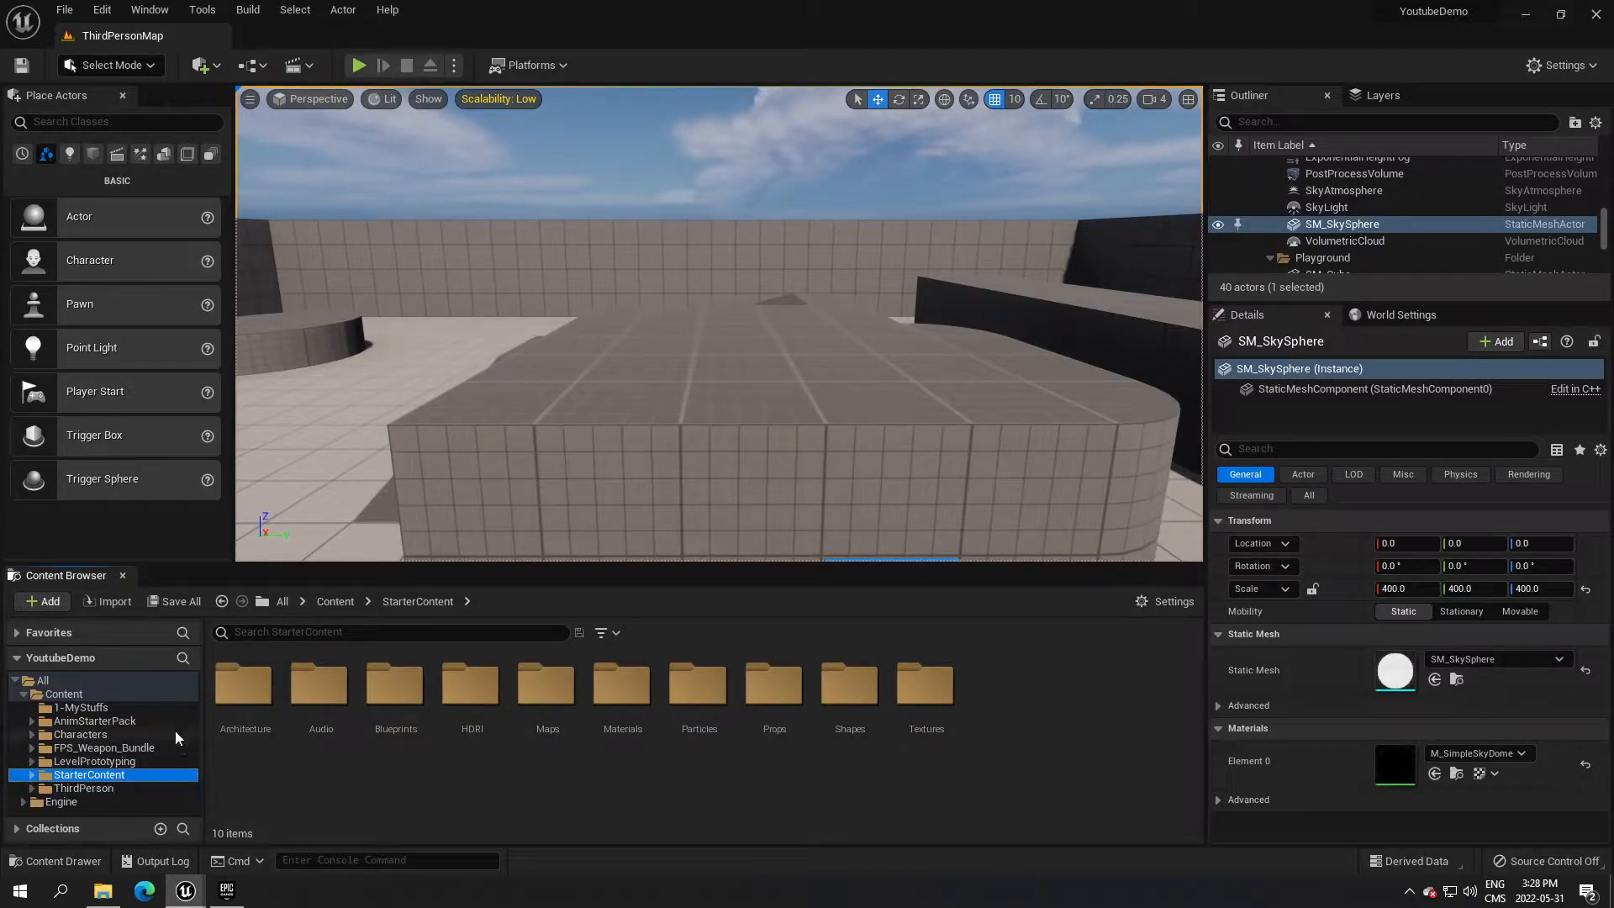
{"action": "left_click", "coordinate": [97, 708]}
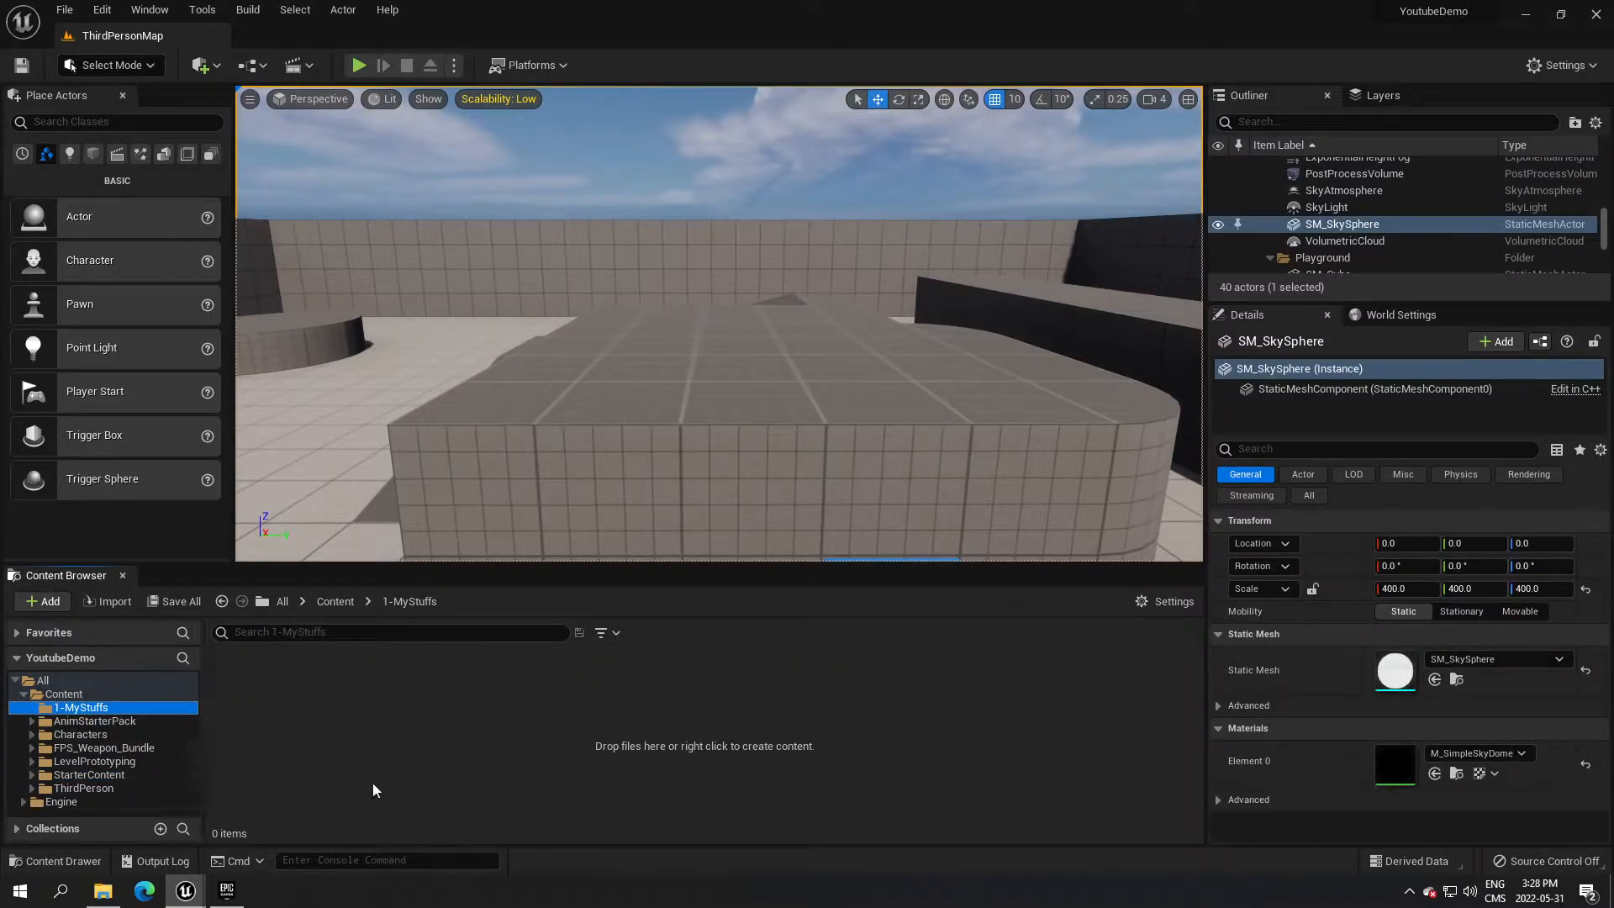
Create an Actor Blueprint class named BP_Statue_Glow in the 1-MyStuffs folder and open it for editing.
{"action": "right_click", "coordinate": [256, 698]}
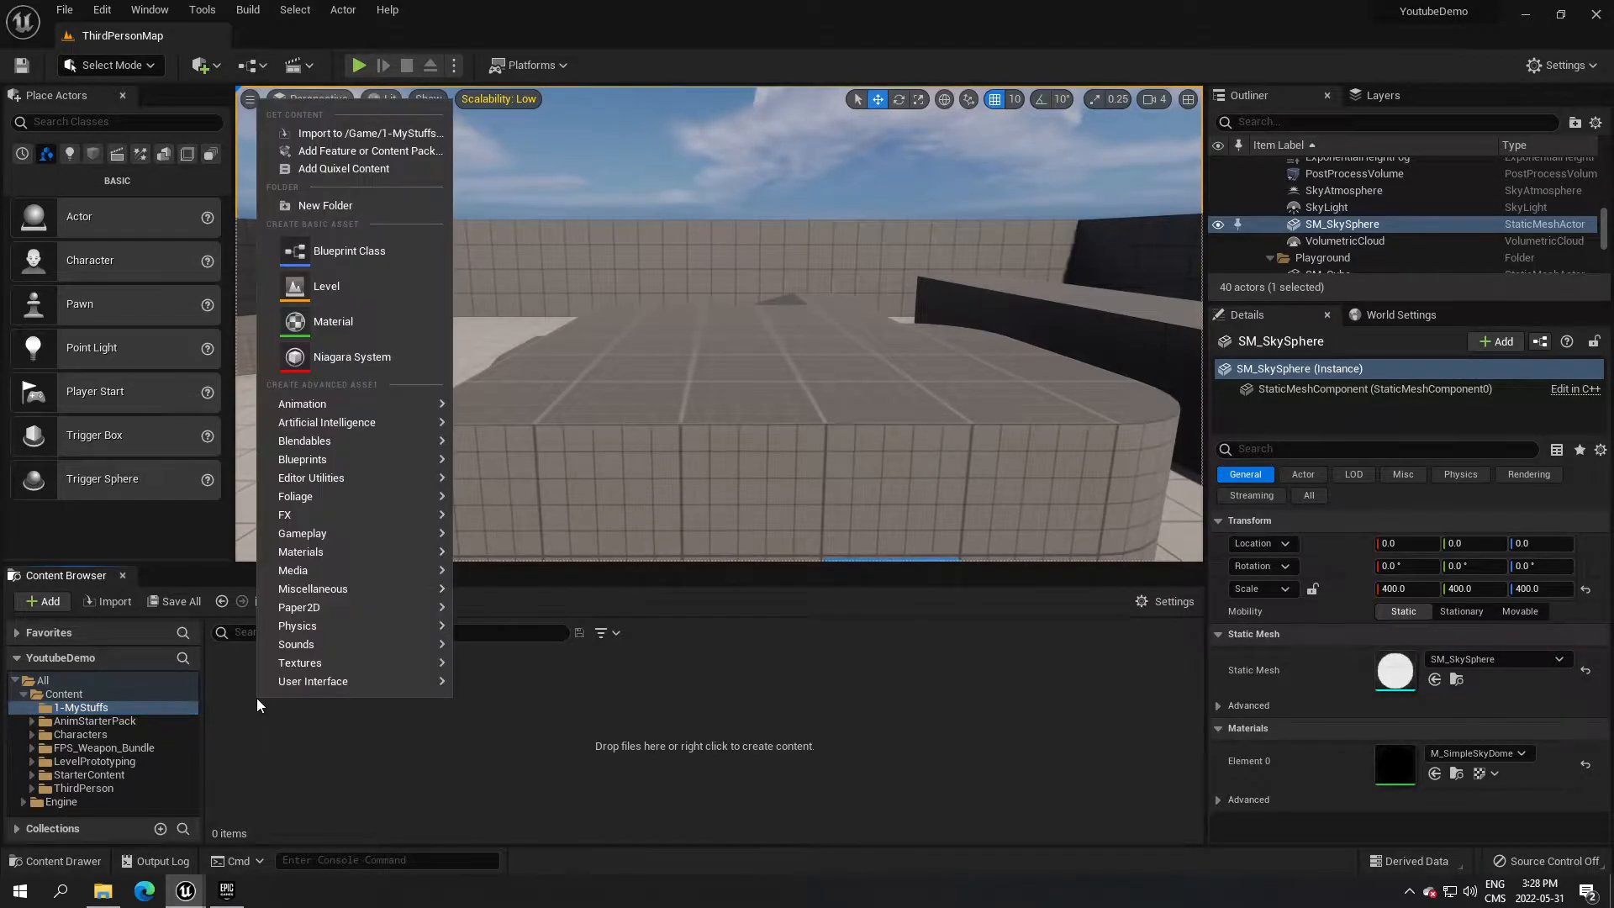
{"action": "left_click", "coordinate": [351, 251]}
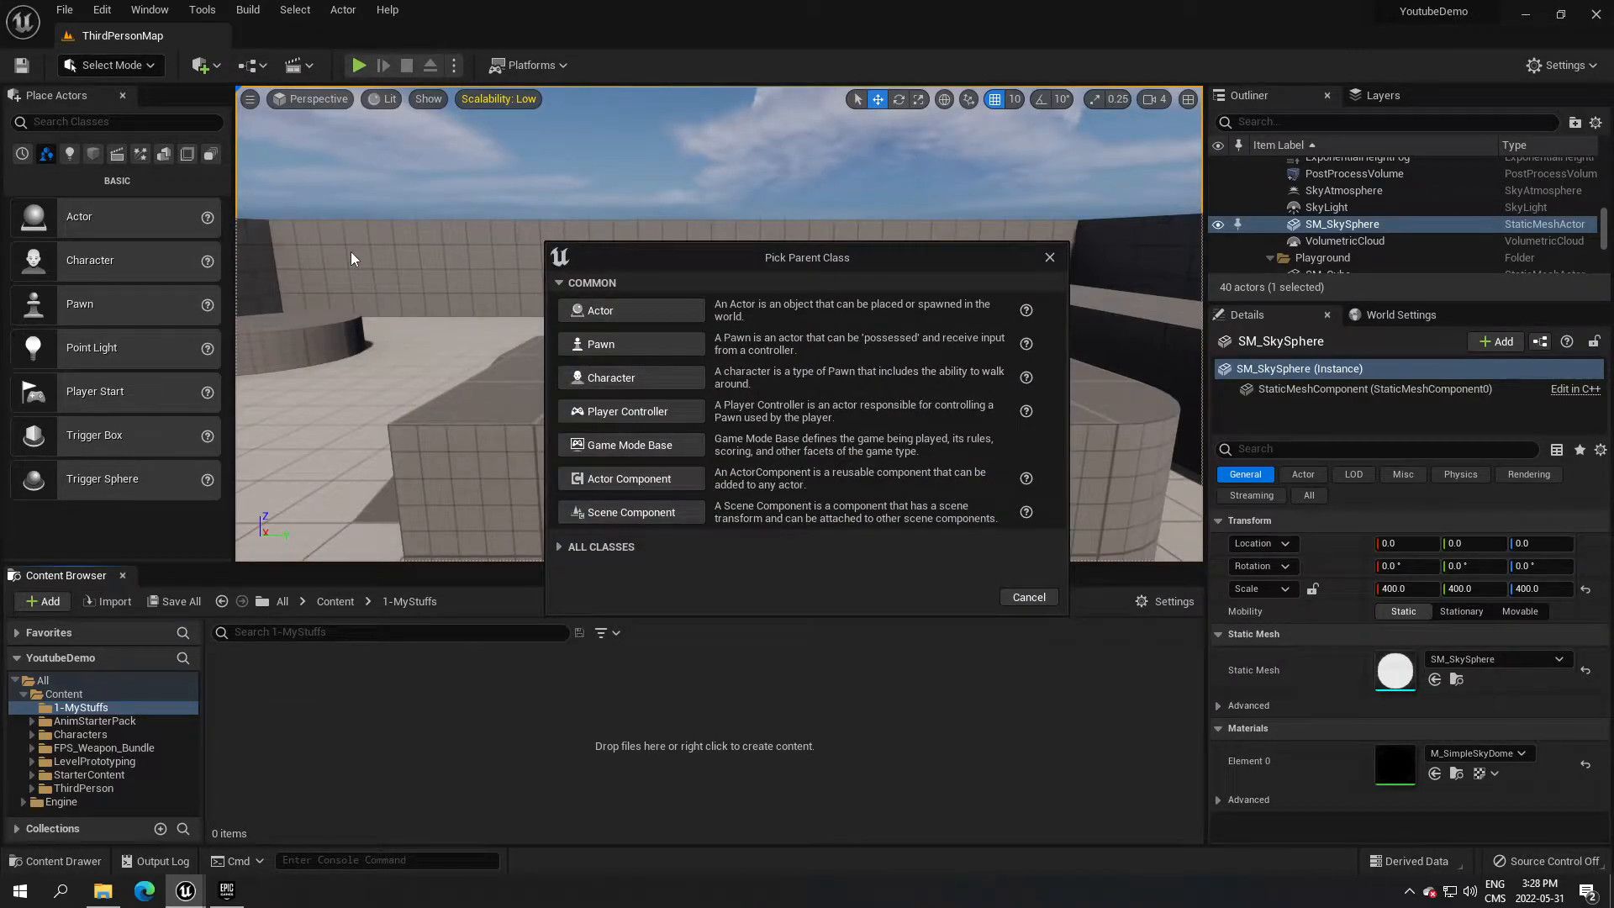
{"action": "left_click", "coordinate": [669, 316]}
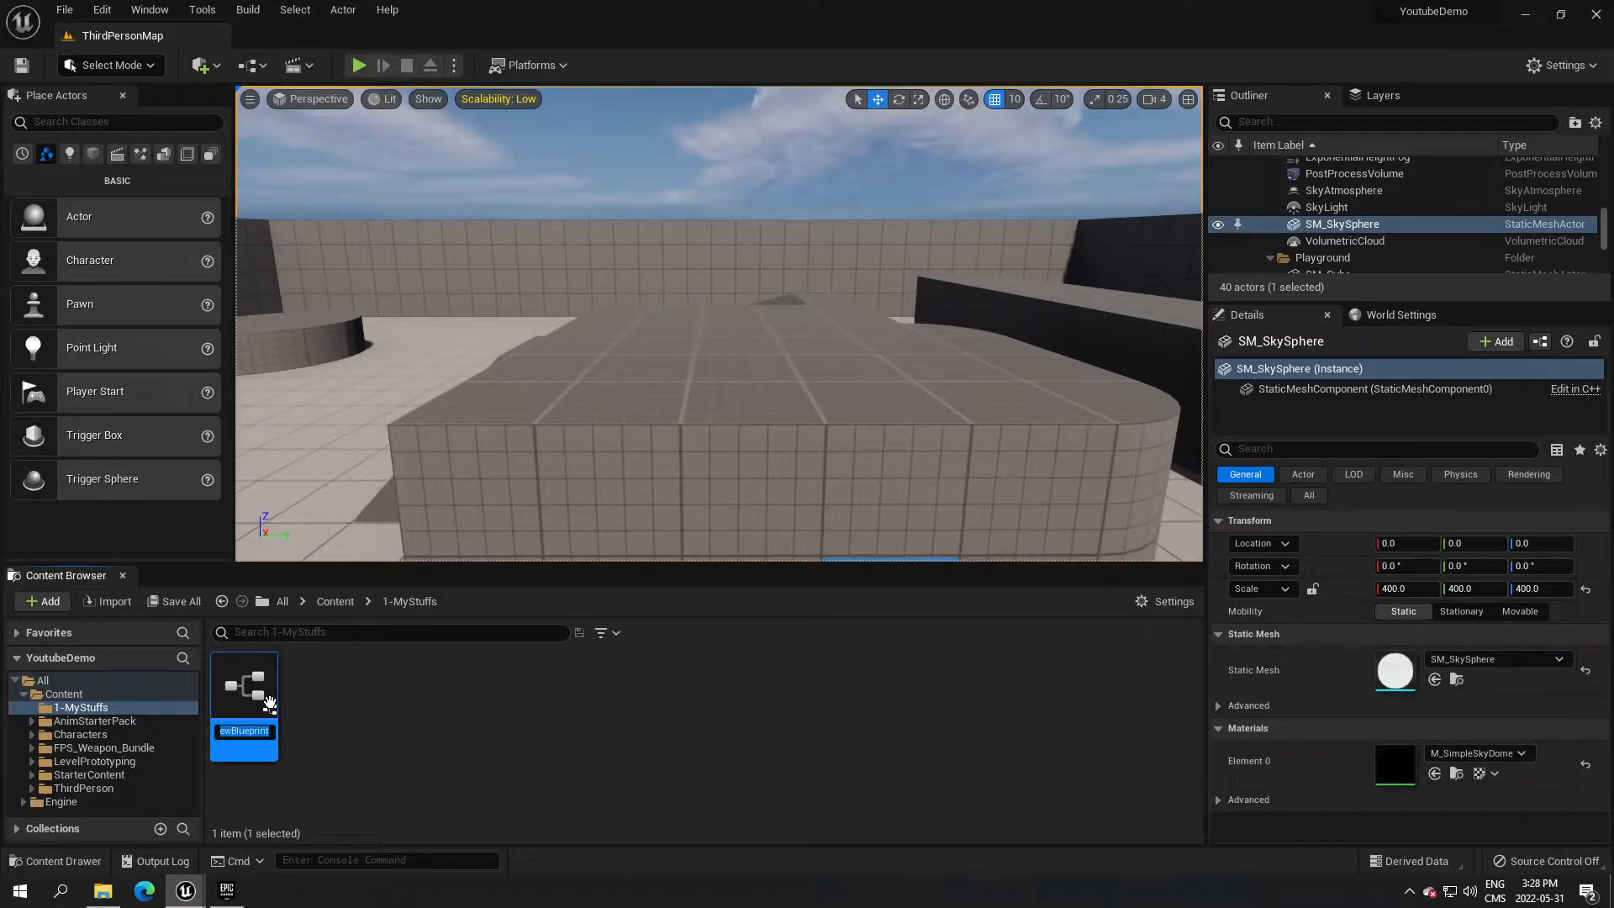
{"action": "type", "text": "BP_Statue_Glo"}
{"action": "key", "text": "Return"}
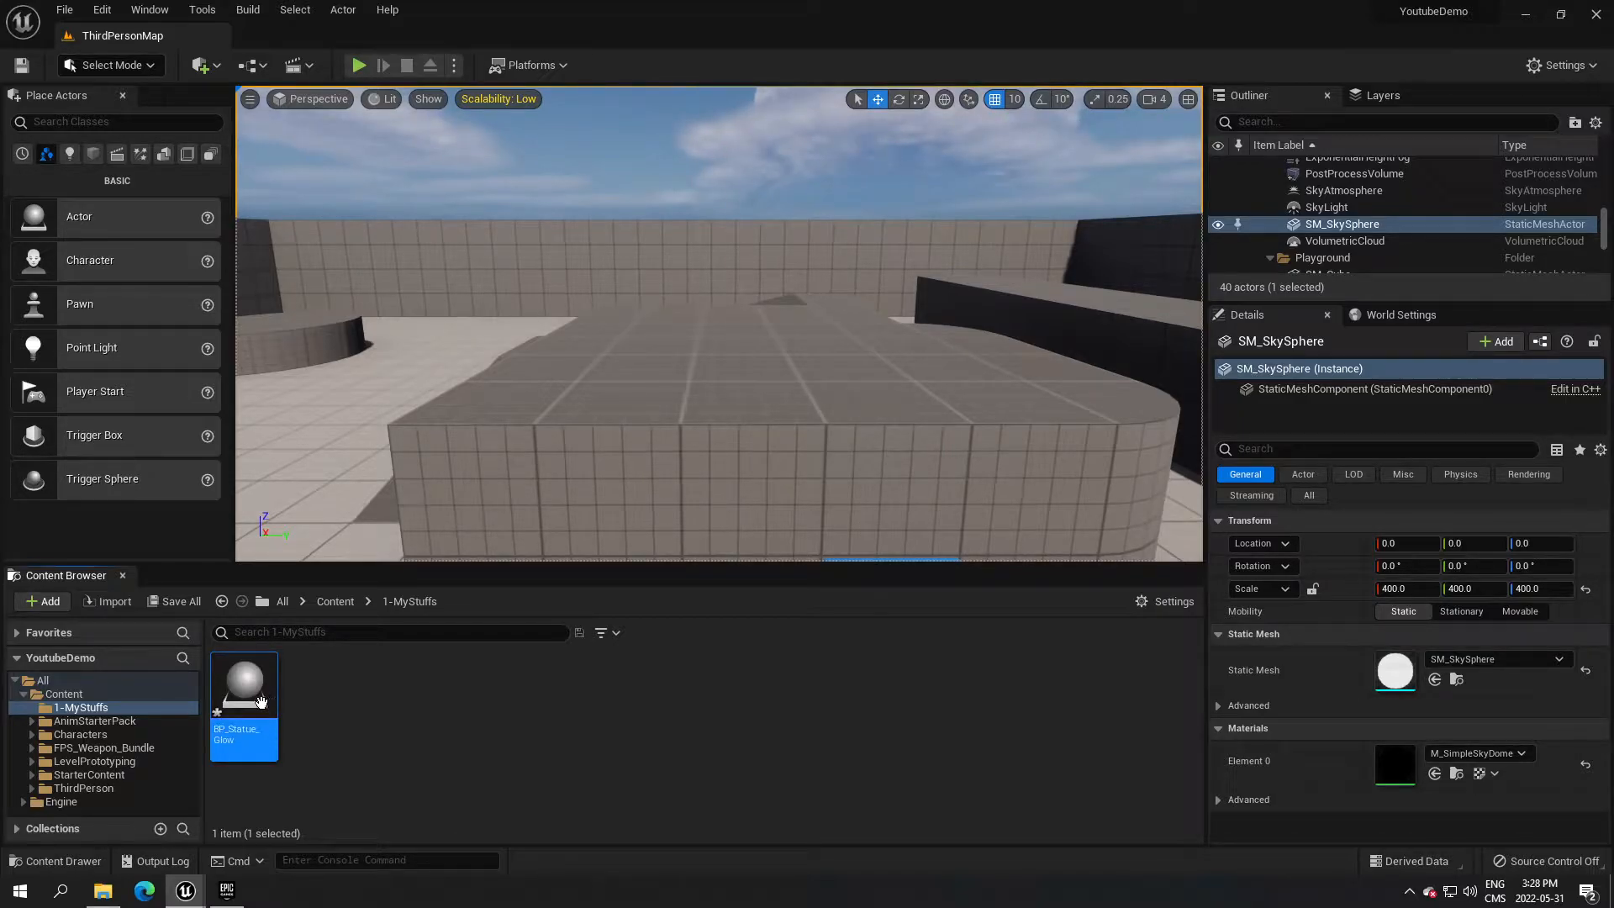
{"action": "double_click", "coordinate": [261, 701]}
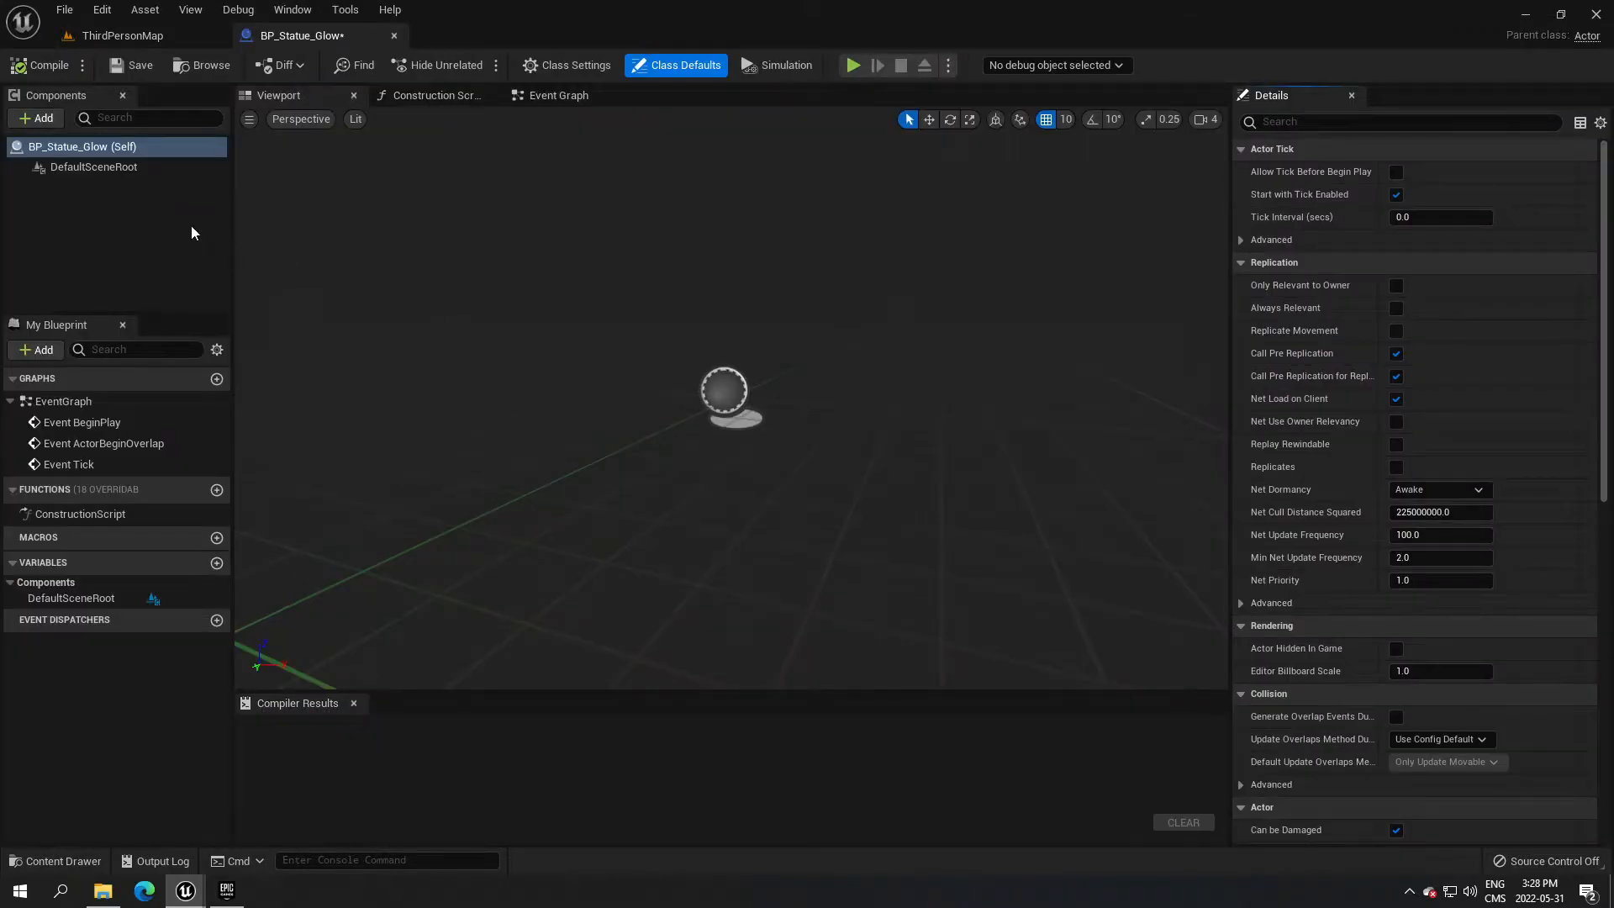
Add a Static Mesh component to the blueprint, assign the SM_Statue mesh to it, and compile.
{"action": "left_click", "coordinate": [40, 118]}
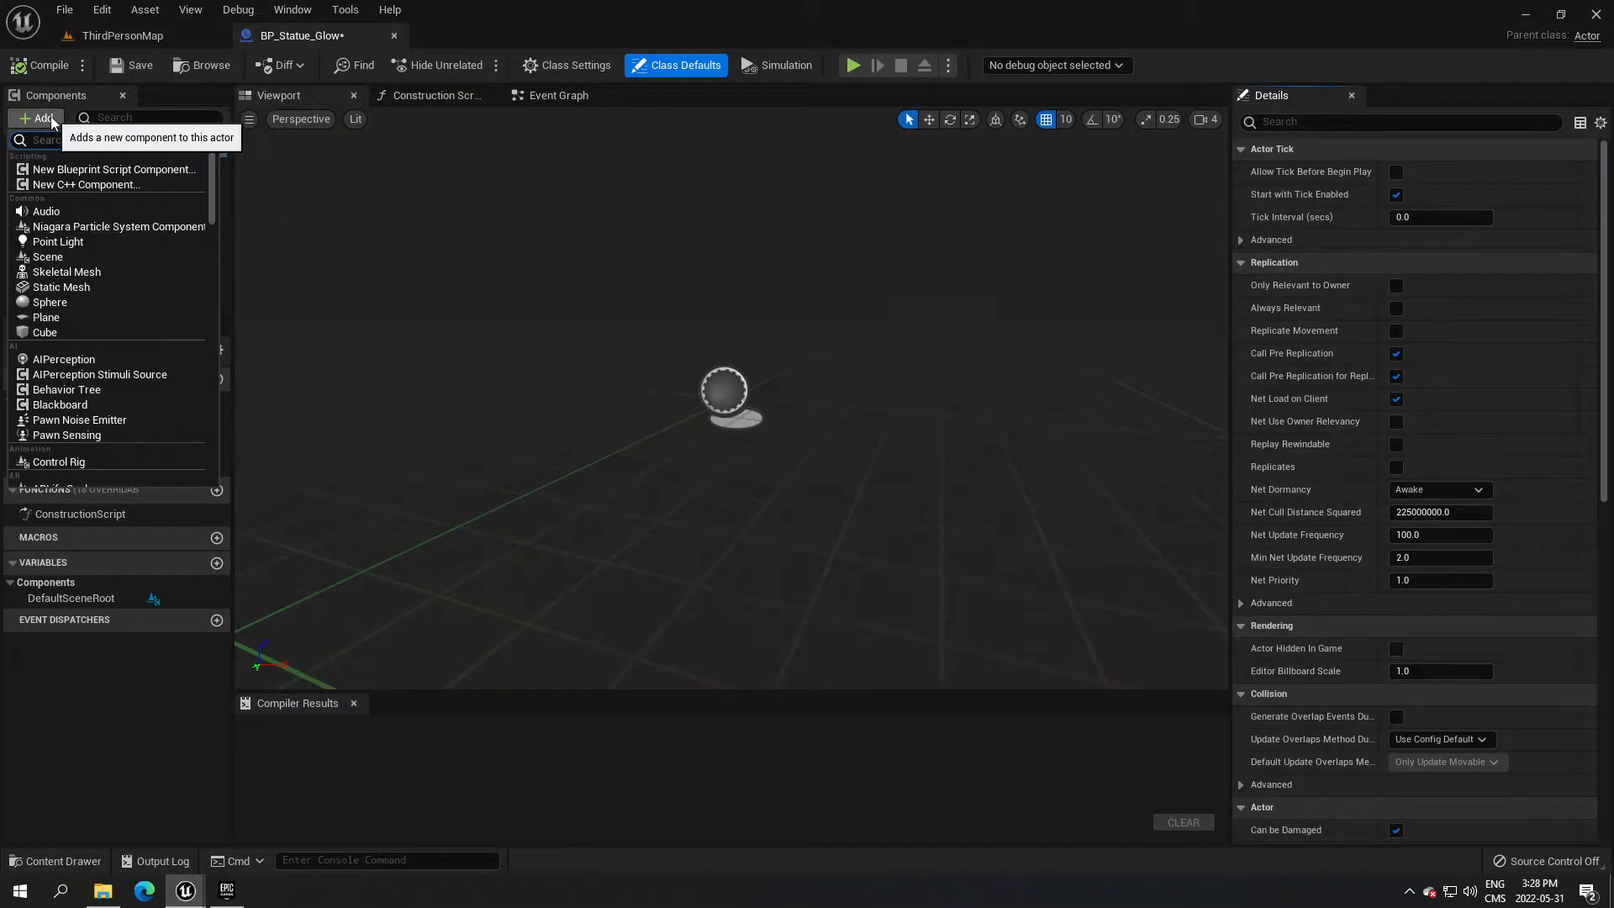
{"action": "left_click", "coordinate": [58, 302]}
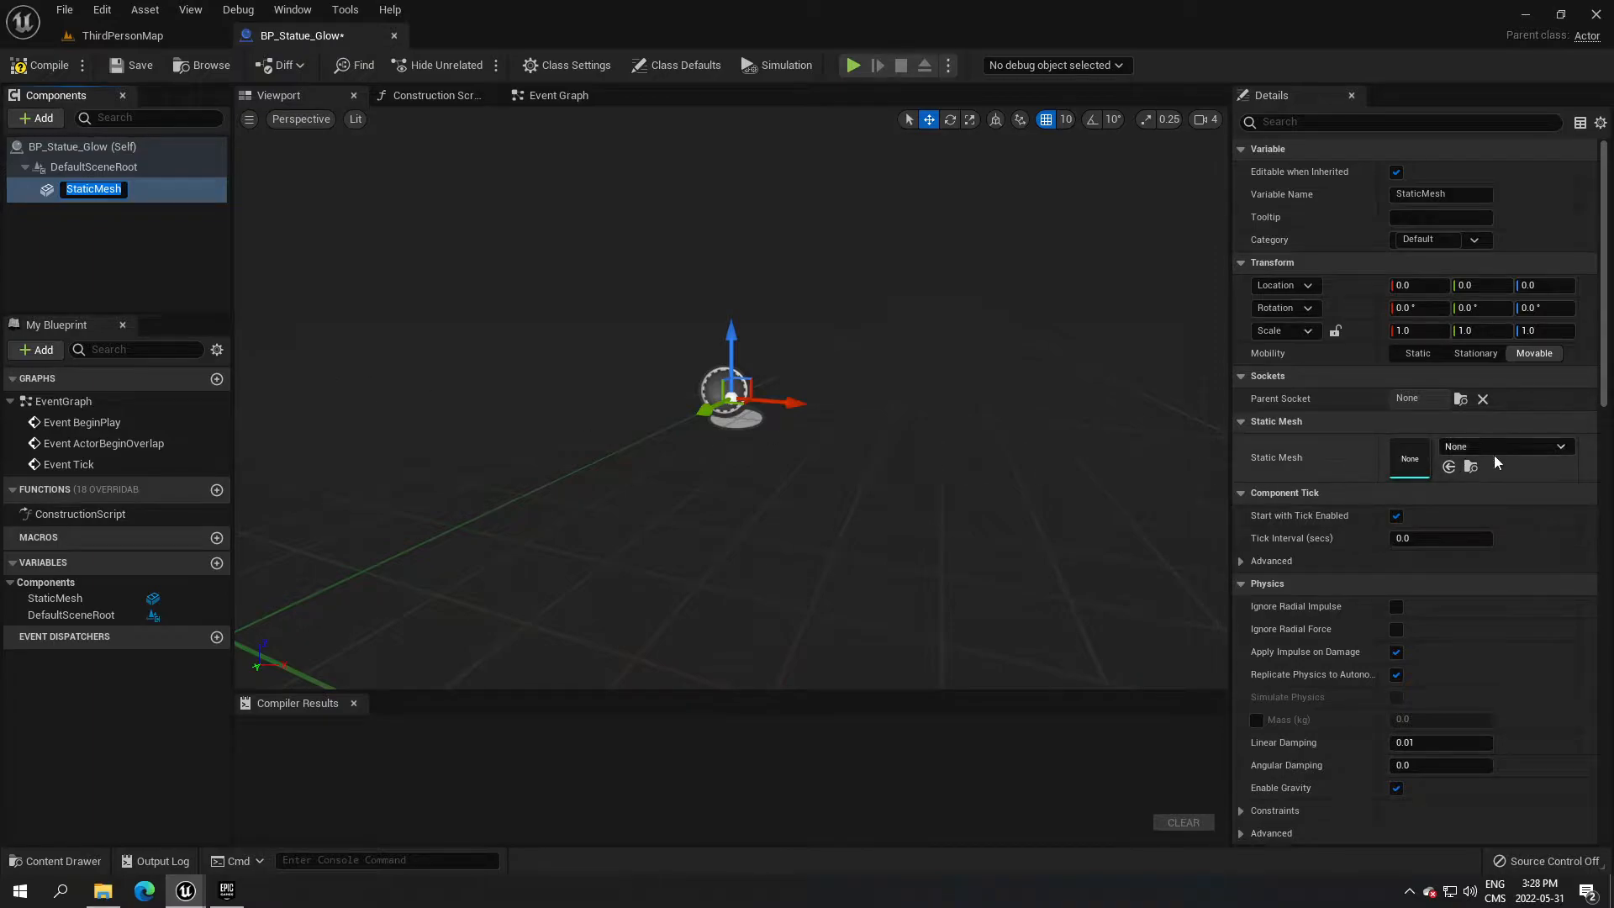
{"action": "left_click", "coordinate": [1562, 451]}
{"action": "type", "text": "statue"}
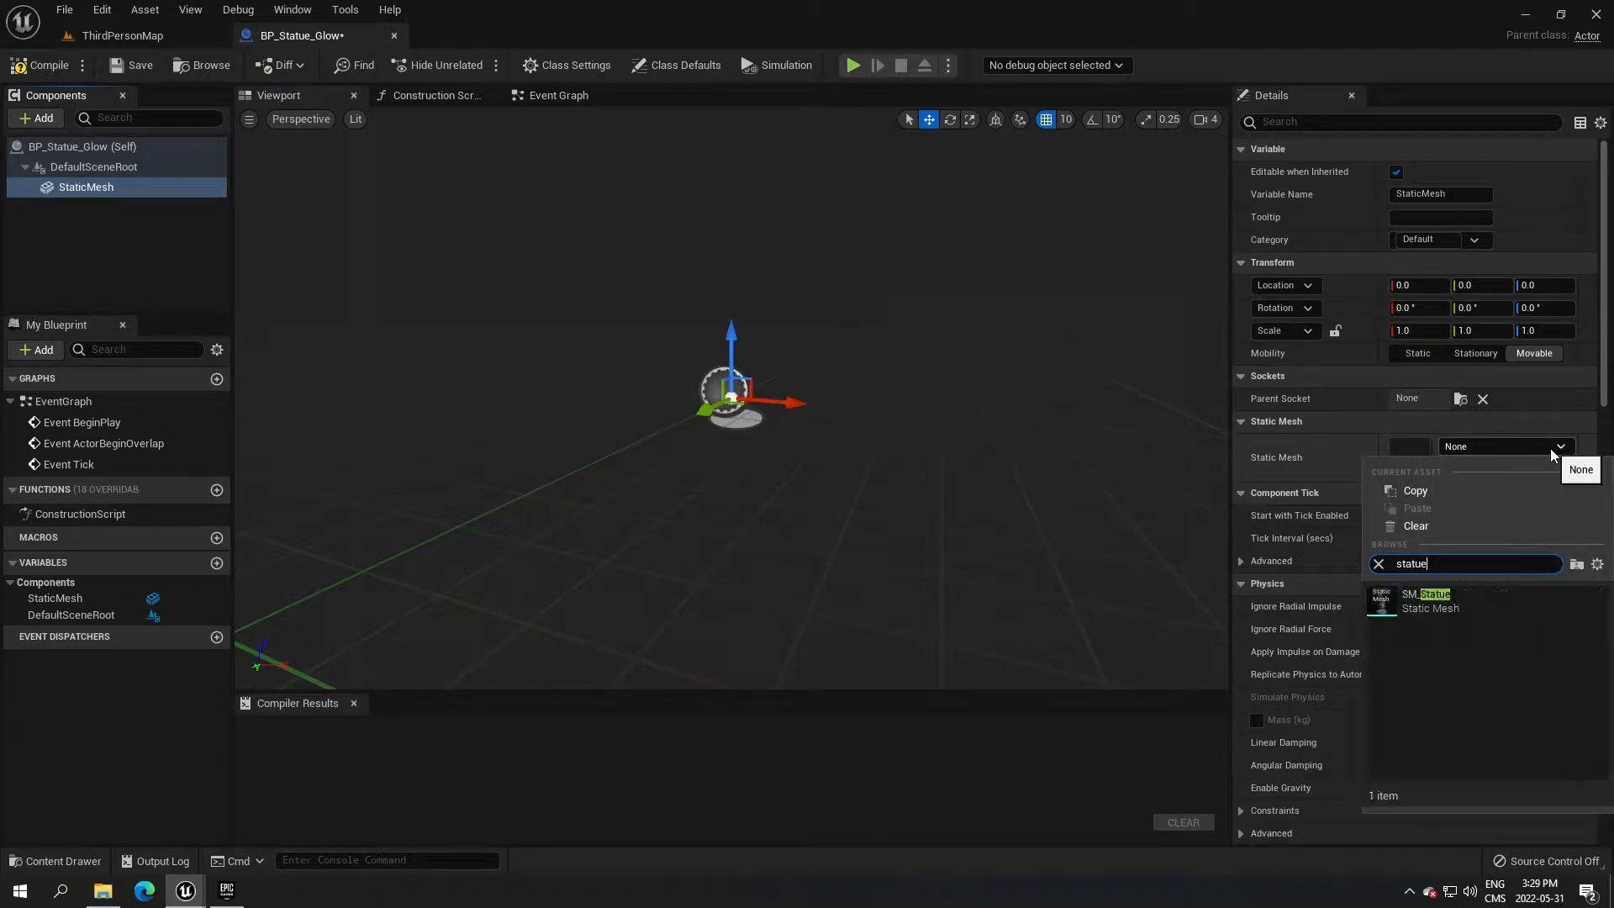
{"action": "left_click", "coordinate": [1418, 602]}
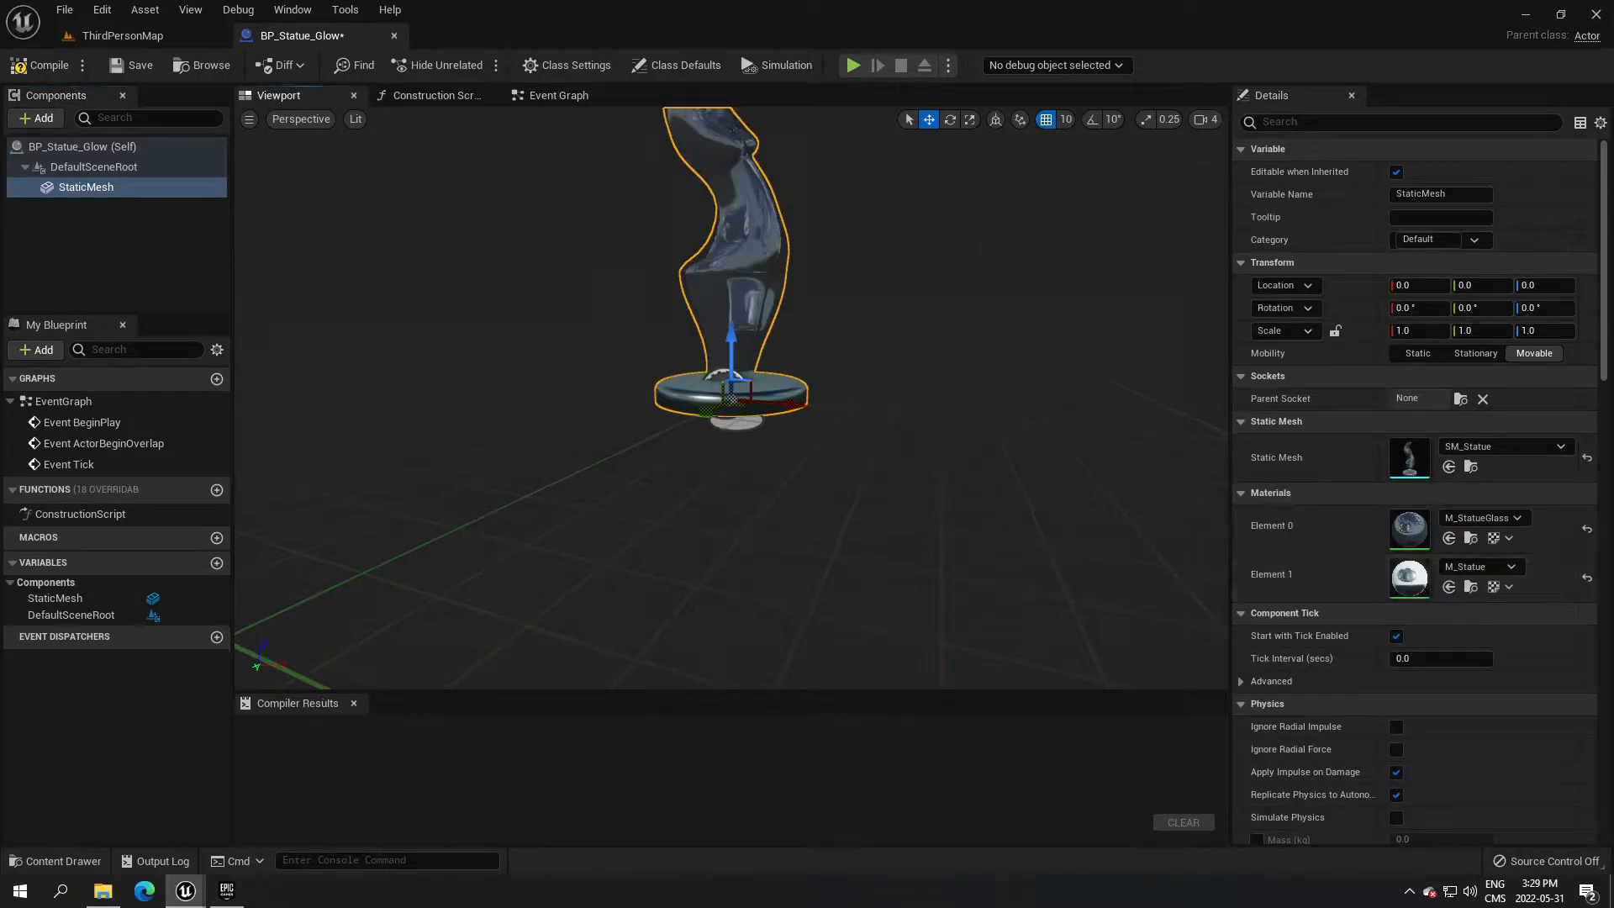
{"action": "key", "text": "f"}
{"action": "left_click", "coordinate": [47, 72]}
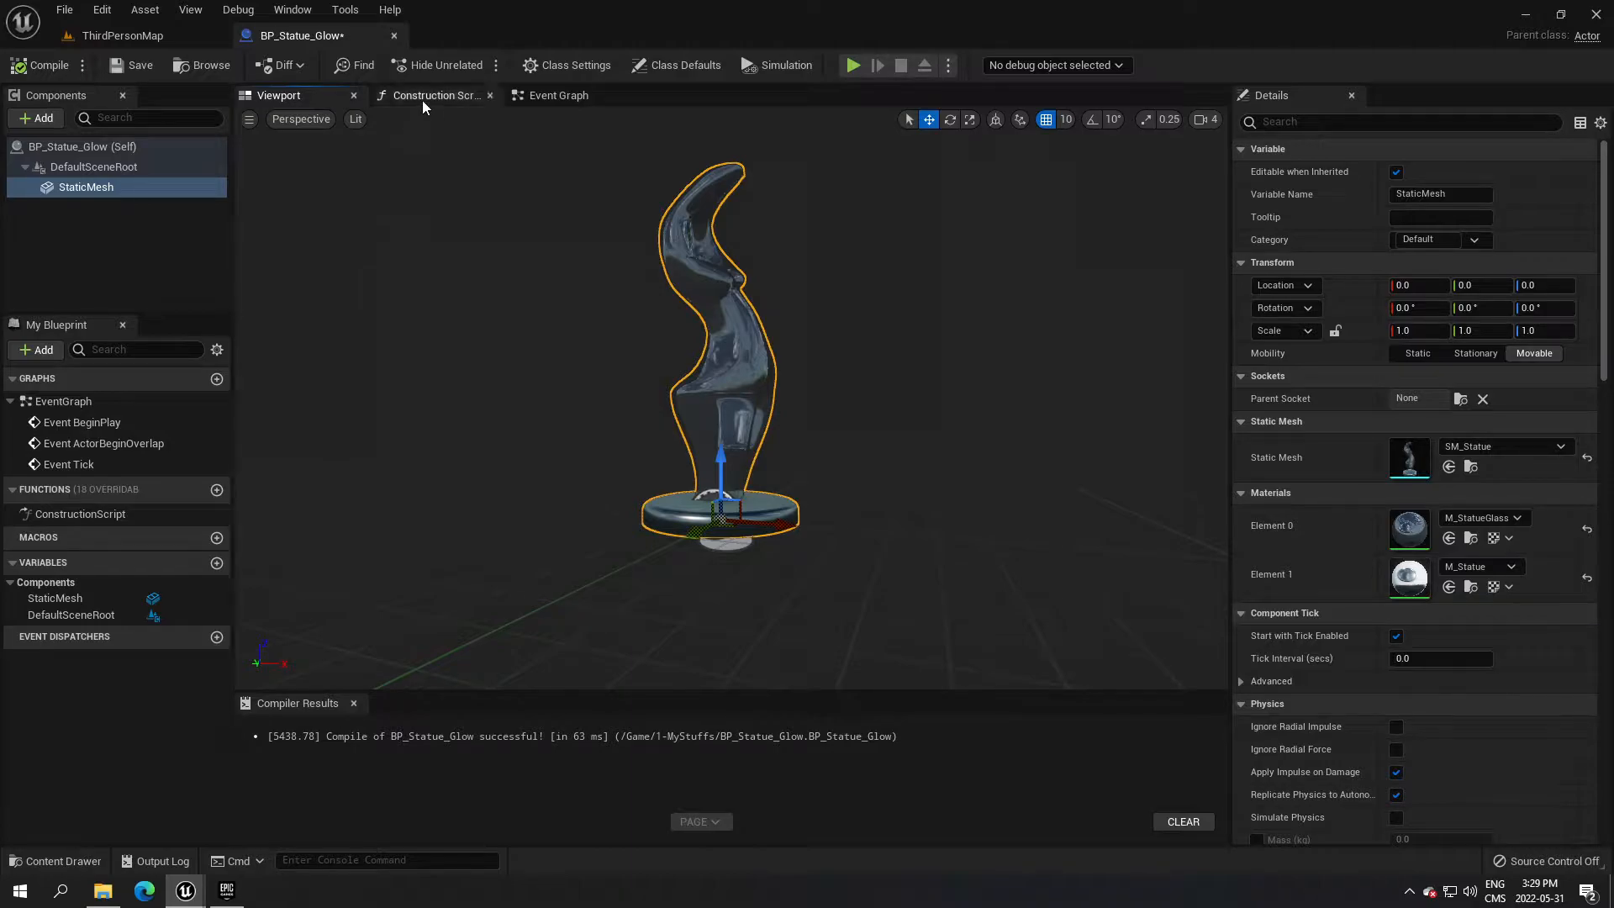
From the Construction Script, add an instance-editable variable named Color of type Linear Color and compile the blueprint.
{"action": "left_click", "coordinate": [425, 99]}
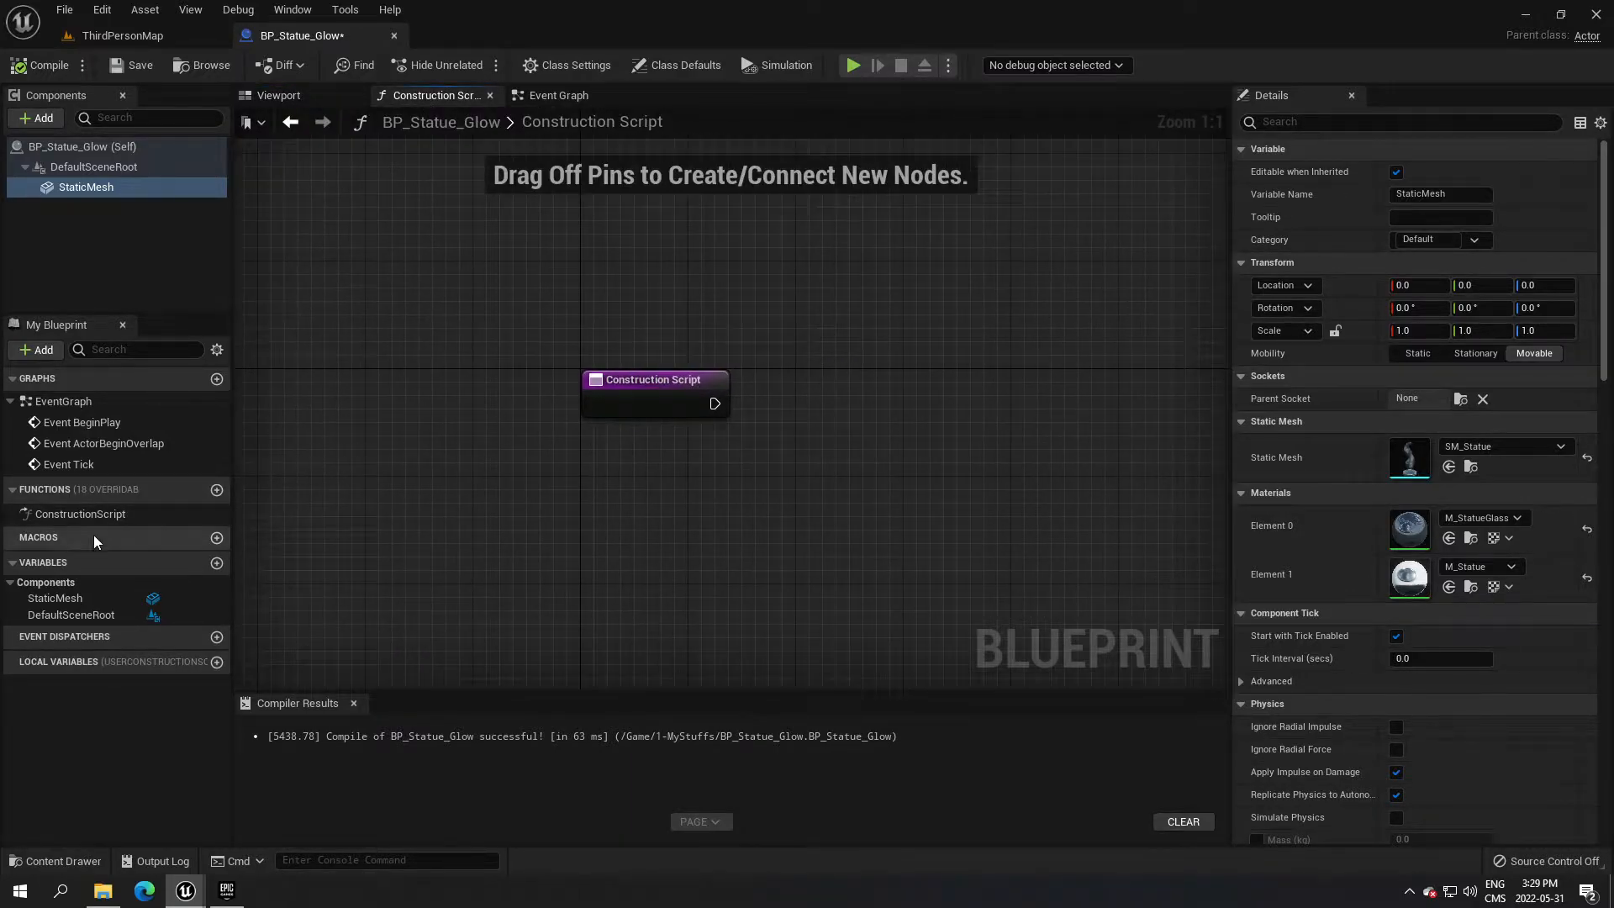
{"action": "left_click", "coordinate": [217, 563]}
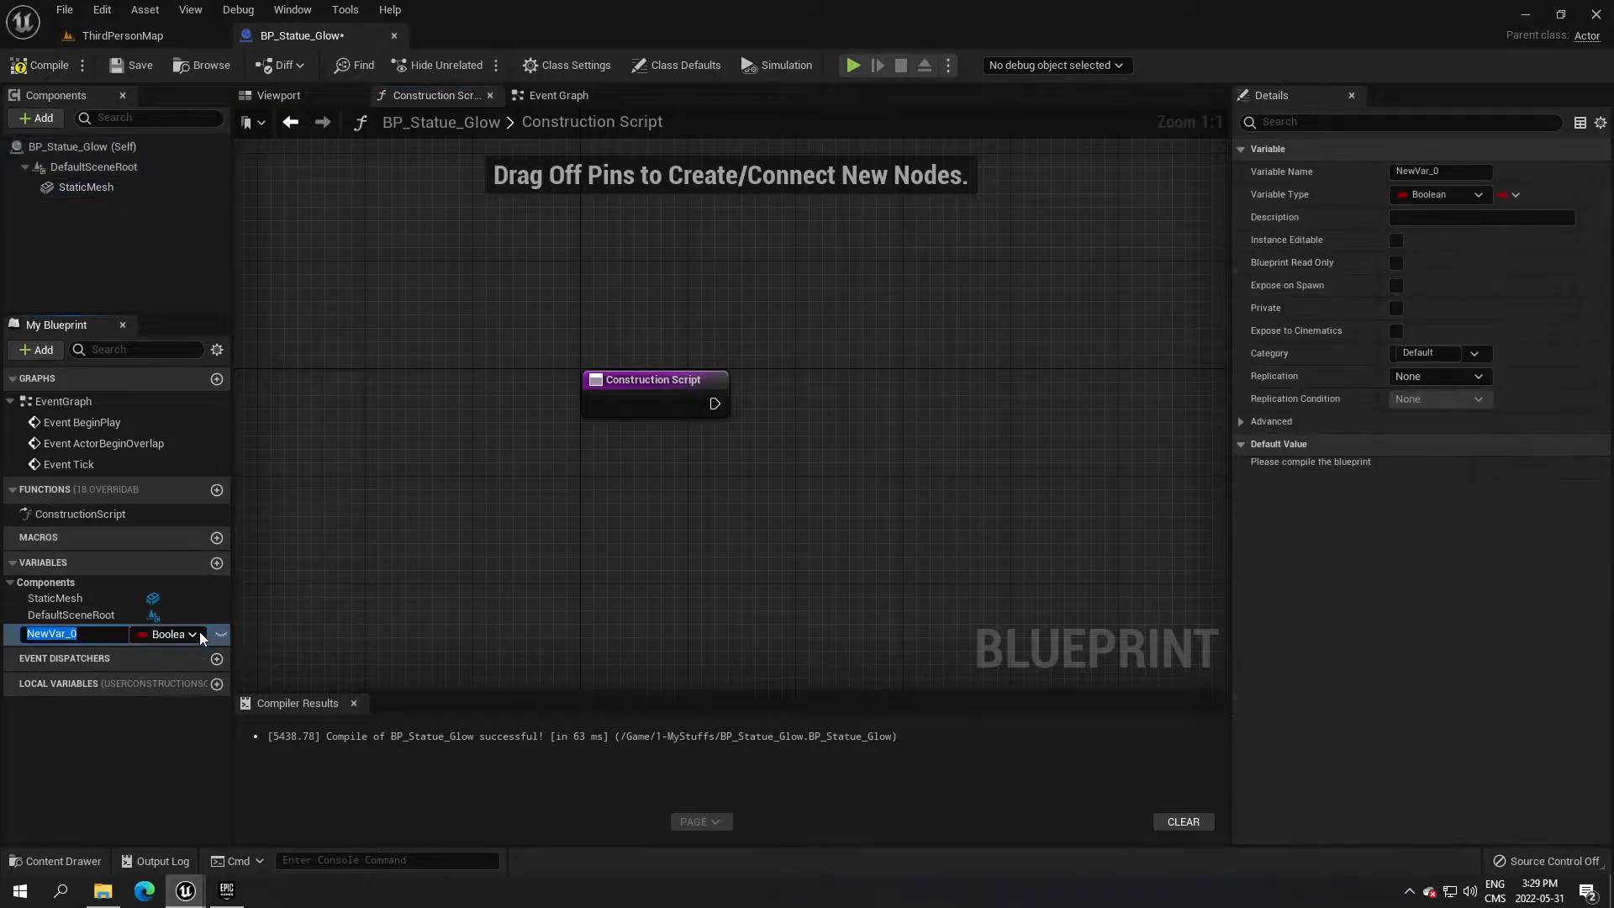
{"action": "type", "text": "Color"}
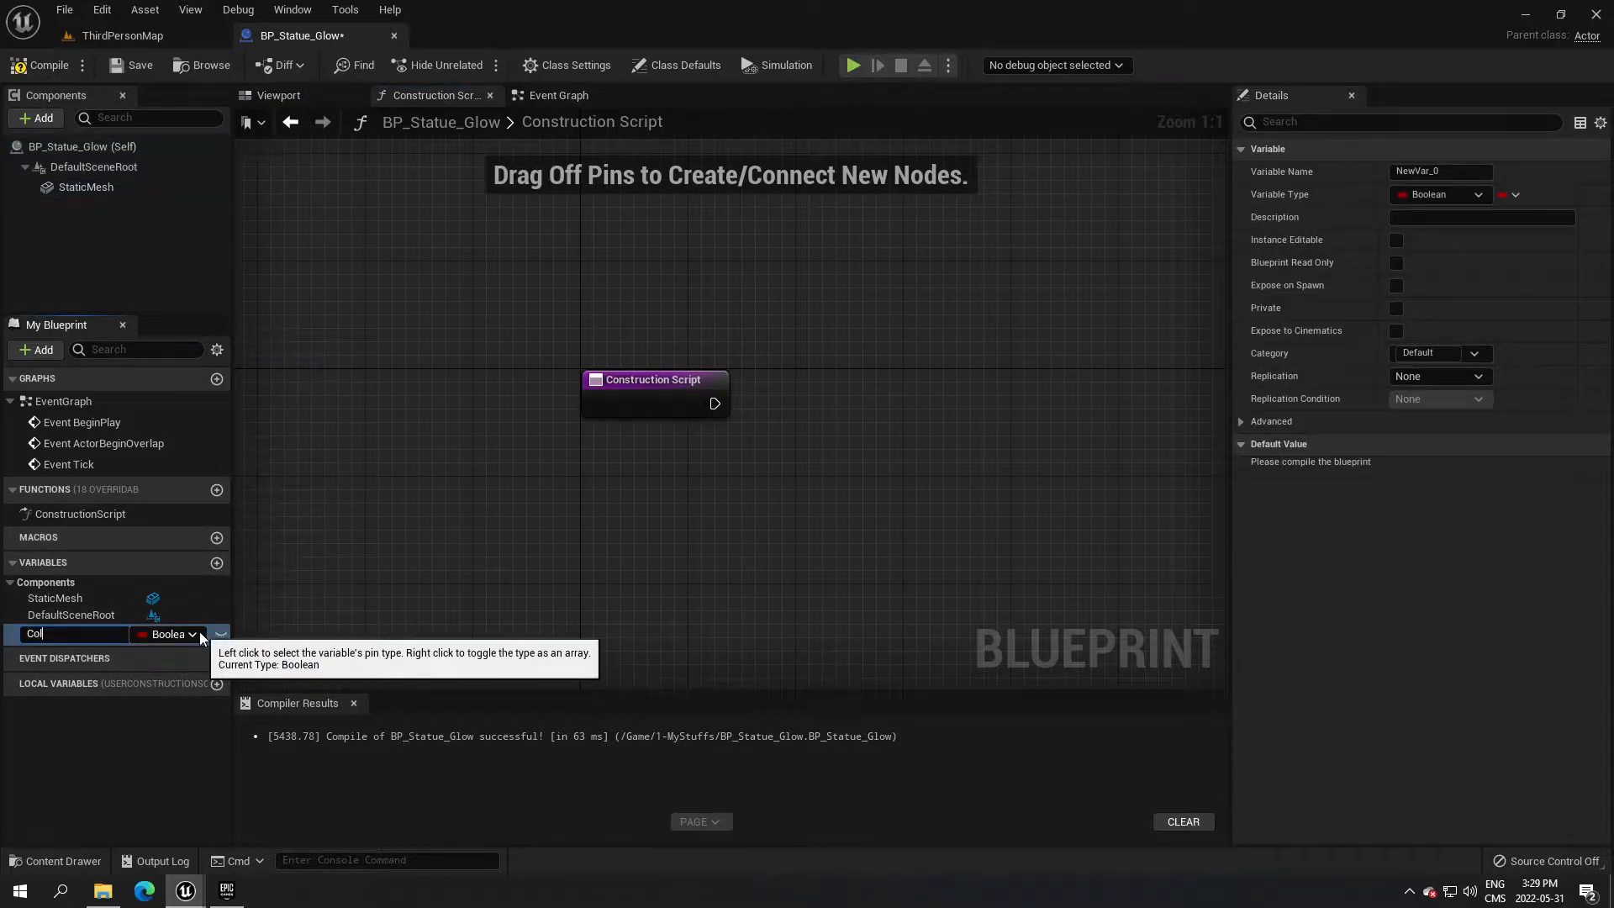
{"action": "left_click", "coordinate": [197, 633]}
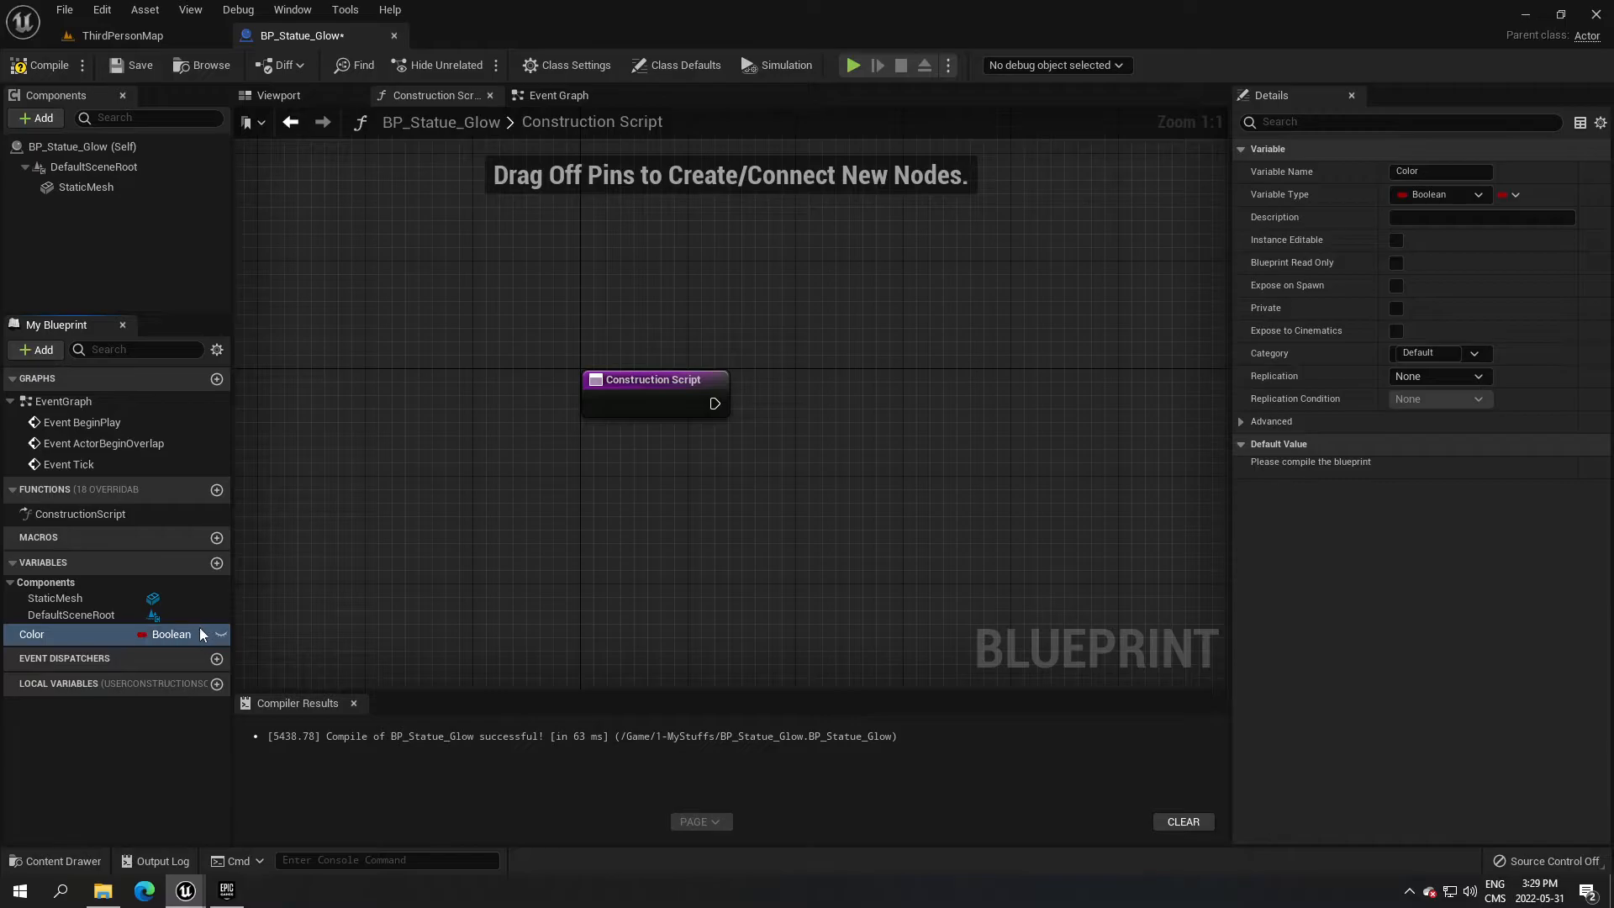
{"action": "left_click", "coordinate": [190, 635]}
{"action": "type", "text": "linear"}
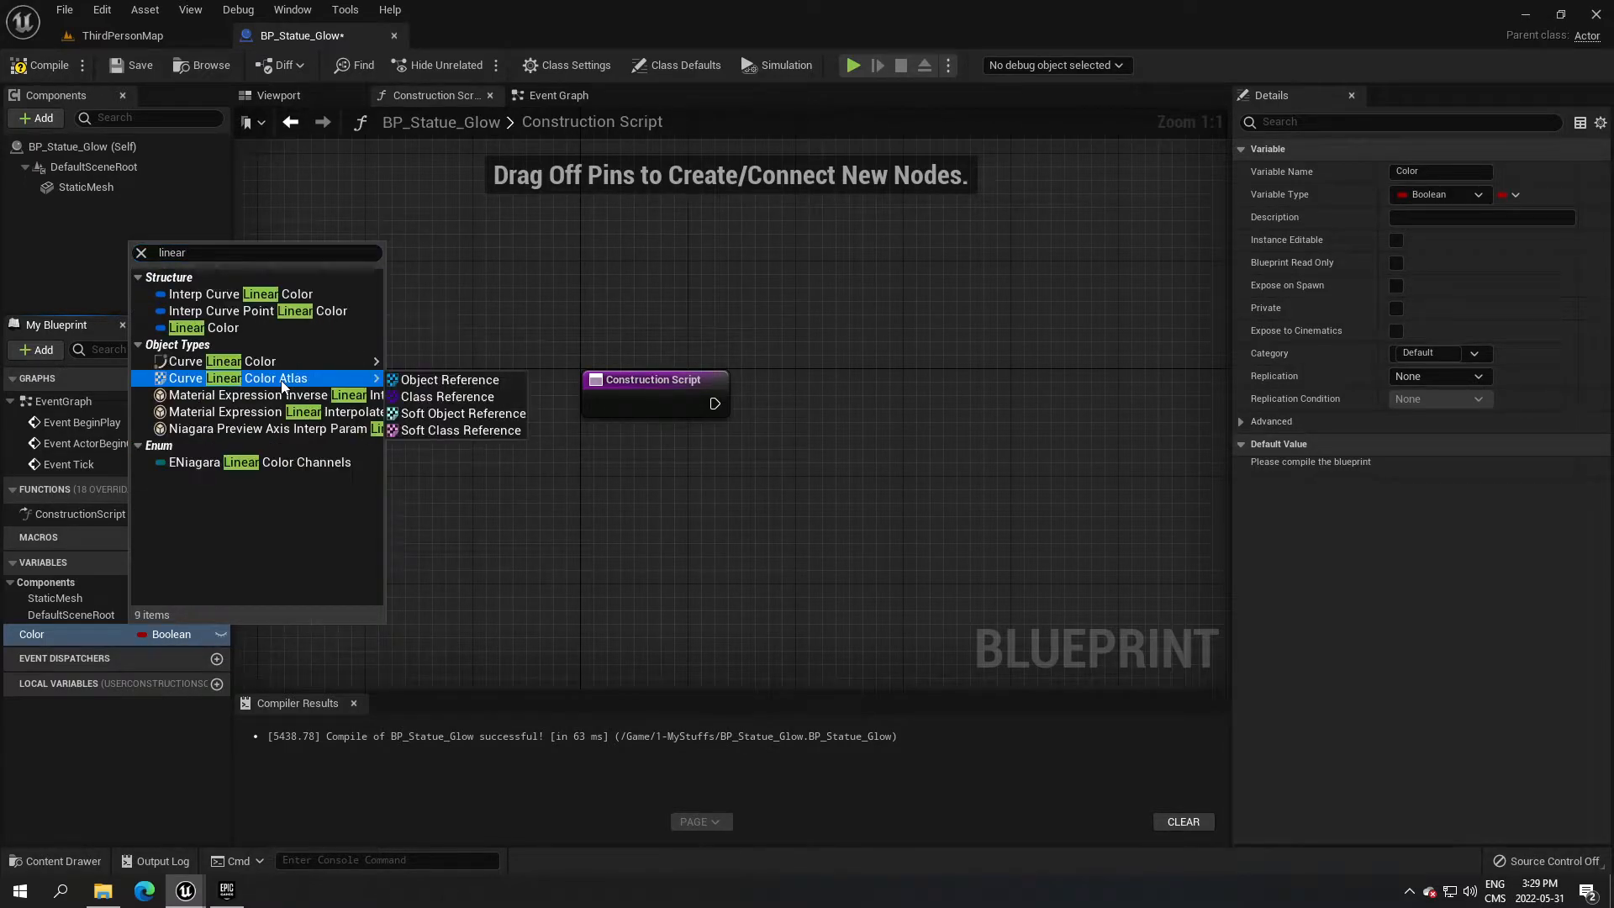
{"action": "left_click", "coordinate": [247, 329]}
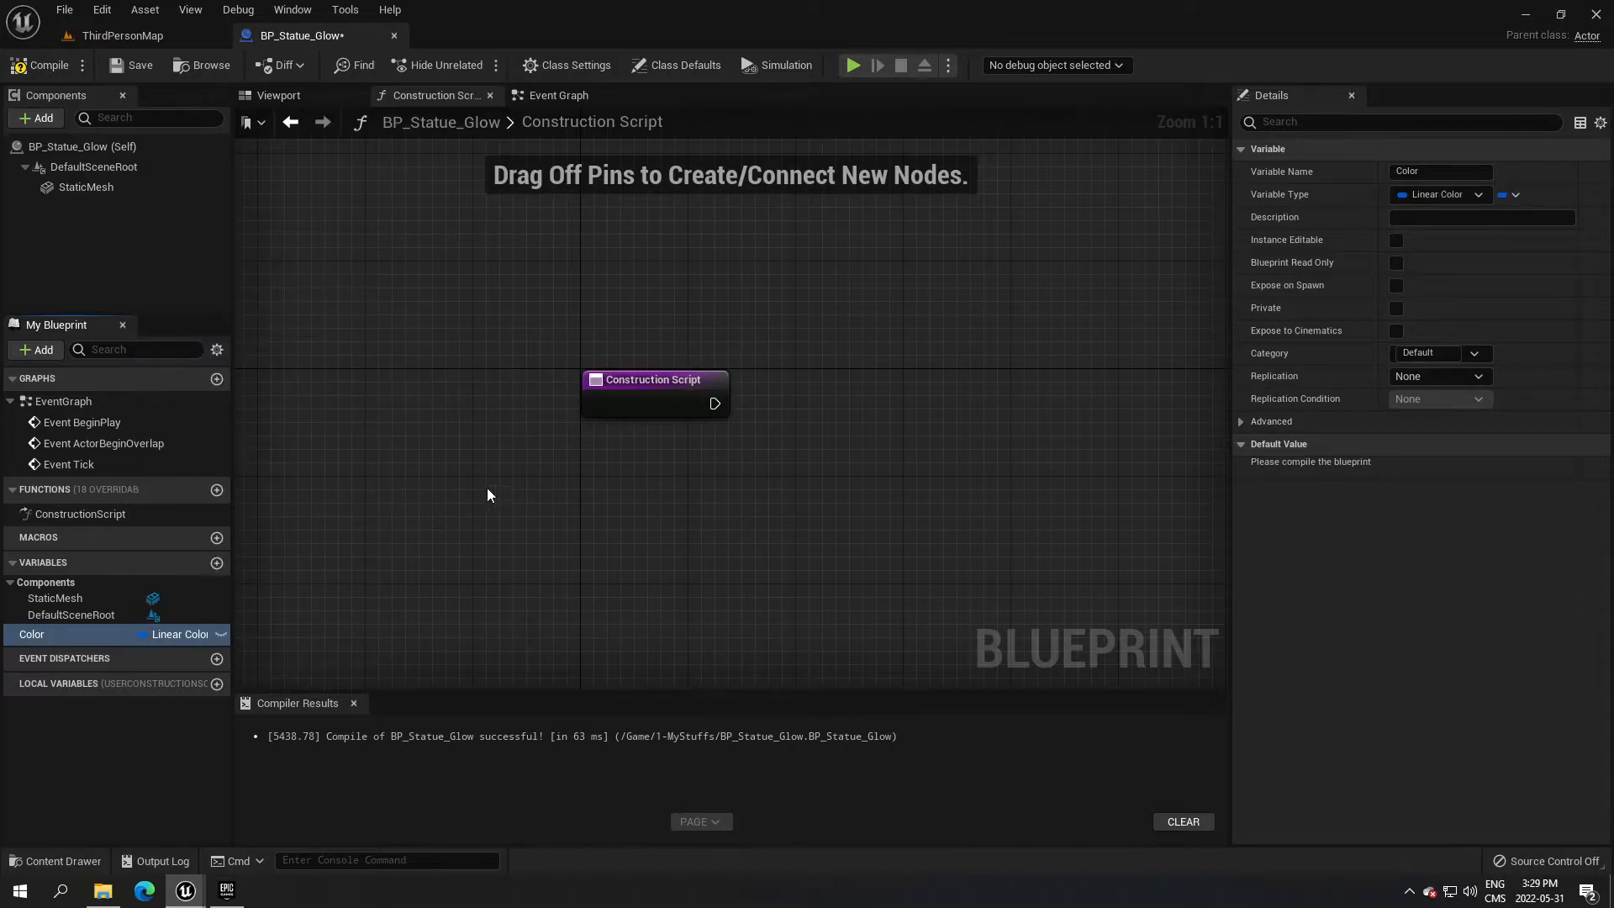
{"action": "left_click", "coordinate": [1396, 240]}
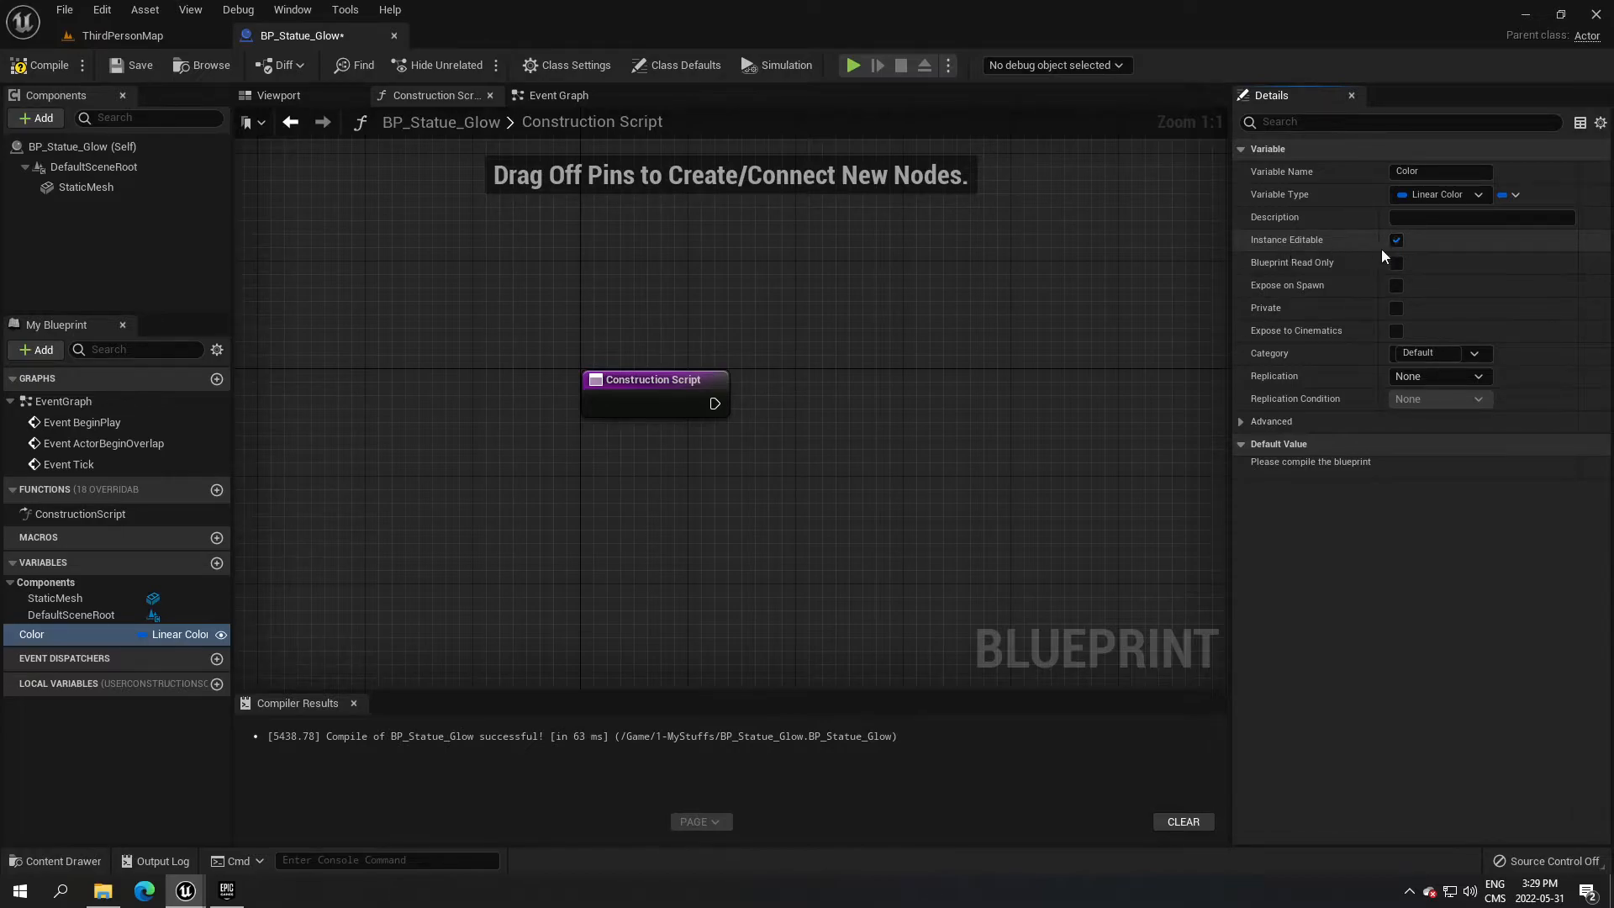
{"action": "left_click", "coordinate": [33, 74]}
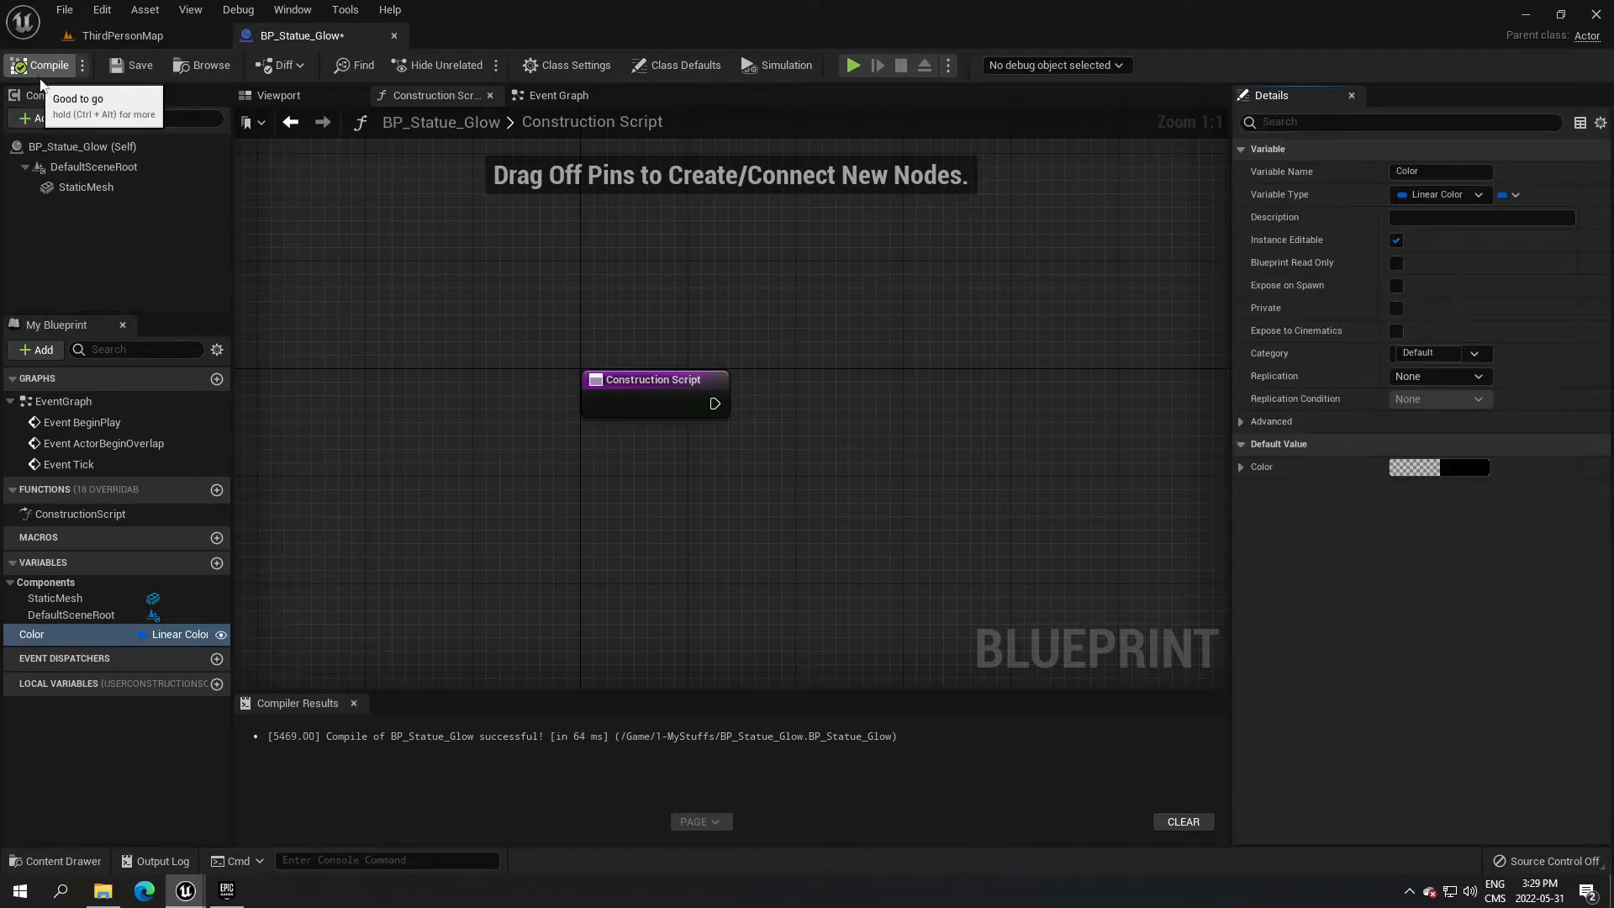
Add a Create Dynamic Material Instance (StaticMesh) node executed from the Construction Script node.
{"action": "right_click_drag", "start_coordinate": [627, 300], "coordinate": [375, 256]}
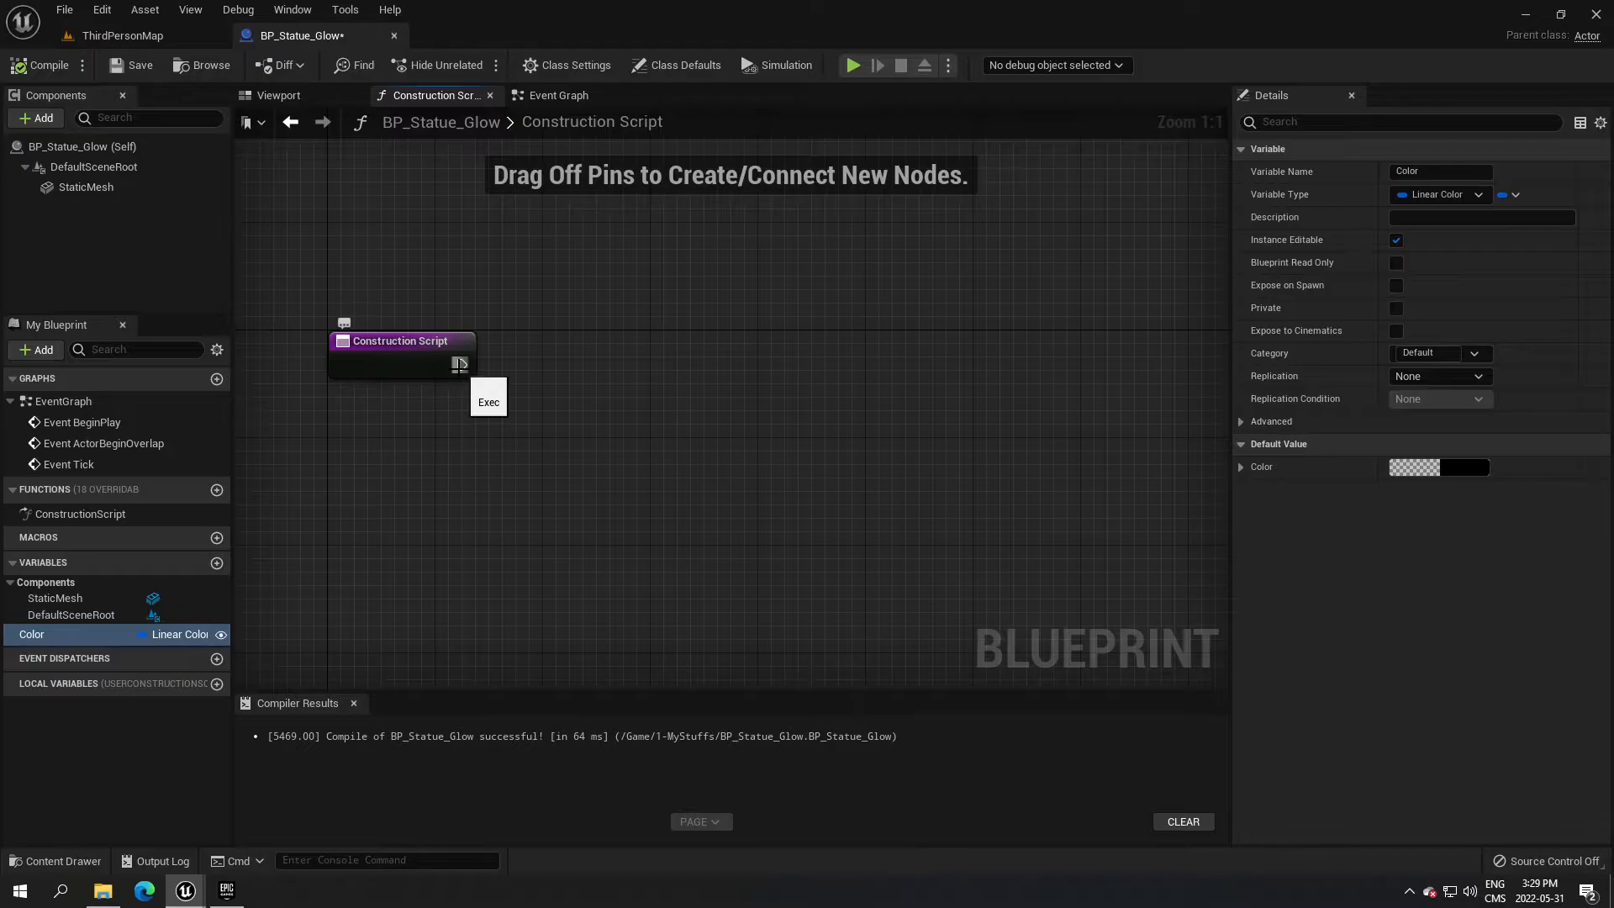
{"action": "left_click_drag", "start_coordinate": [459, 363], "coordinate": [554, 362]}
{"action": "type", "text": "crea"}
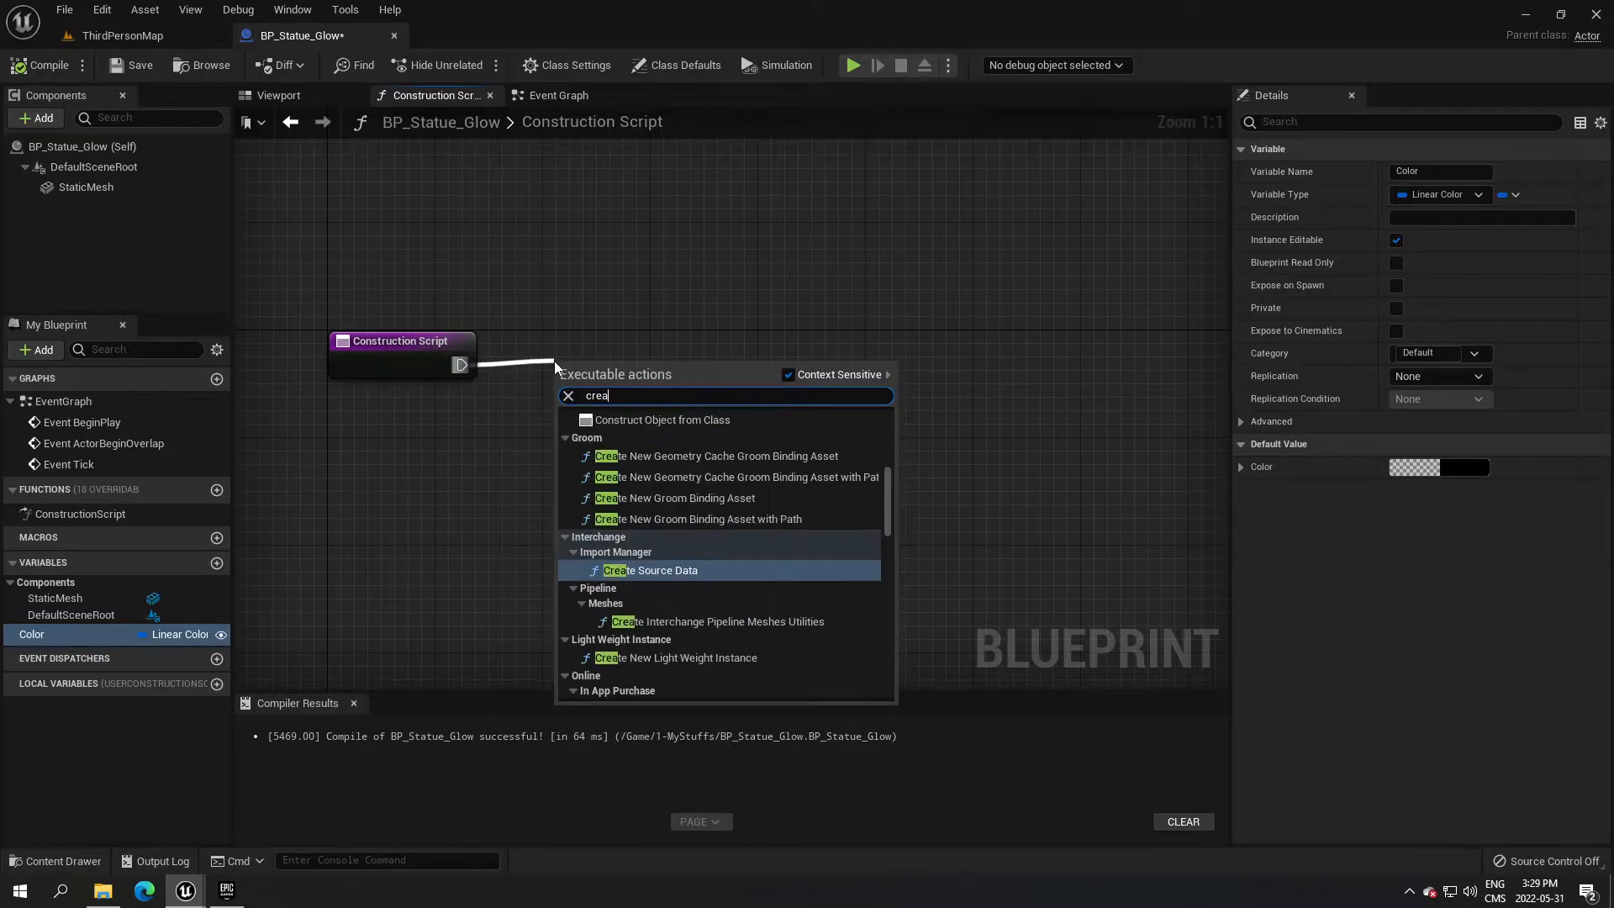
{"action": "type", "text": "te dyna"}
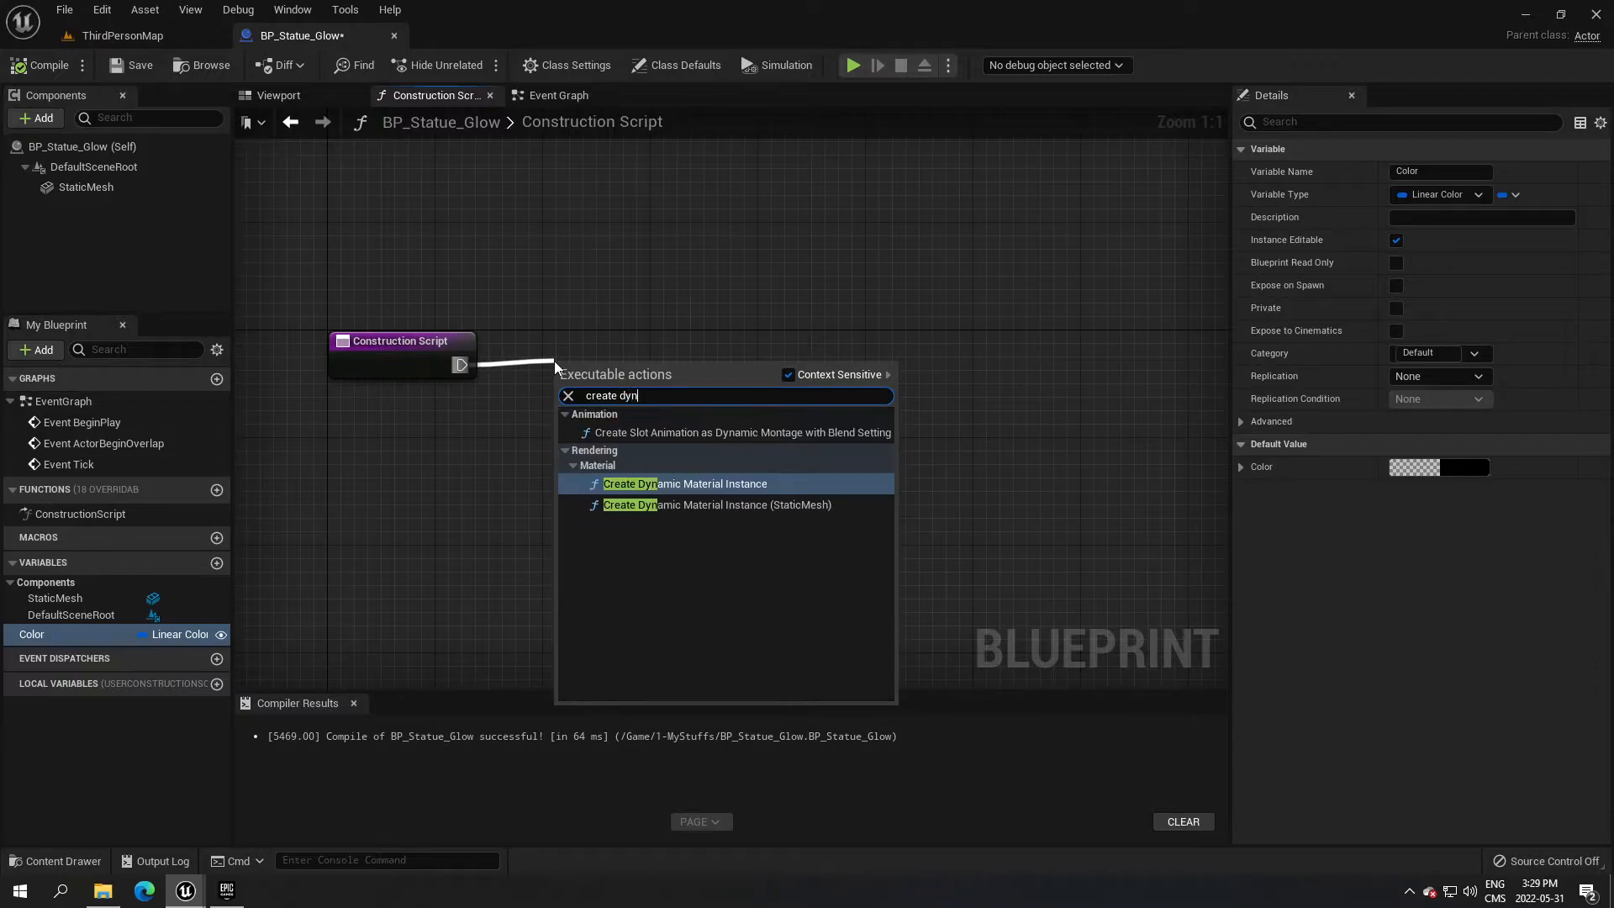
{"action": "left_click", "coordinate": [844, 505]}
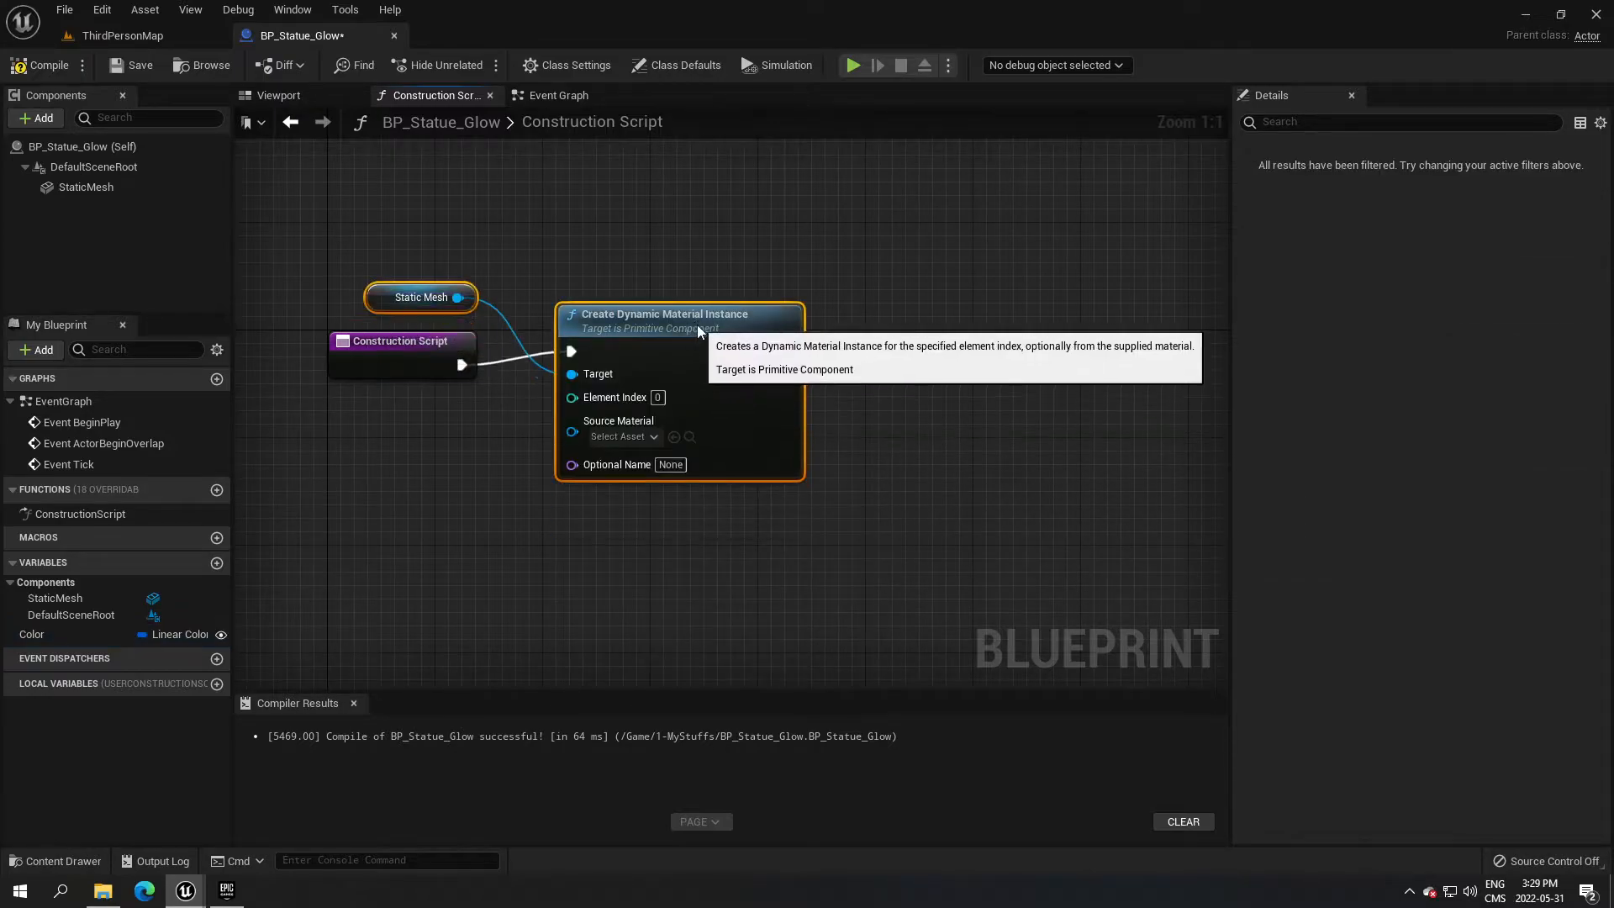
Chain a material-instance Set Vector Parameter Value node after Create Dynamic Material Instance and set its parameter name to Color.
{"action": "right_click_drag", "start_coordinate": [787, 367], "coordinate": [606, 368]}
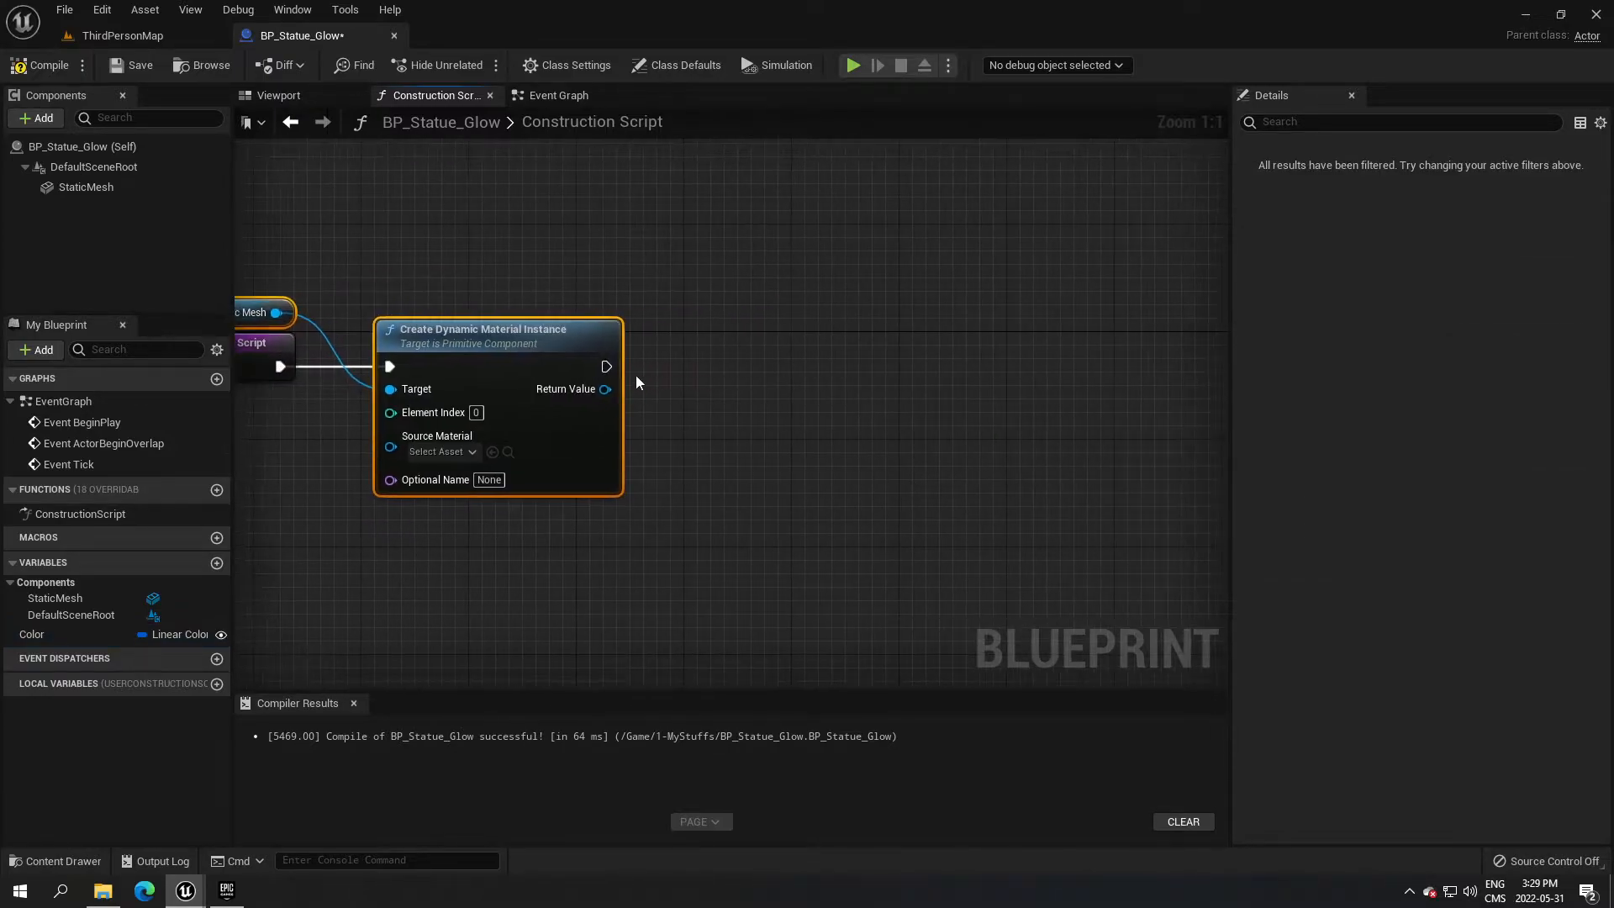
{"action": "left_click_drag", "start_coordinate": [606, 366], "coordinate": [703, 366]}
{"action": "type", "text": "set v"}
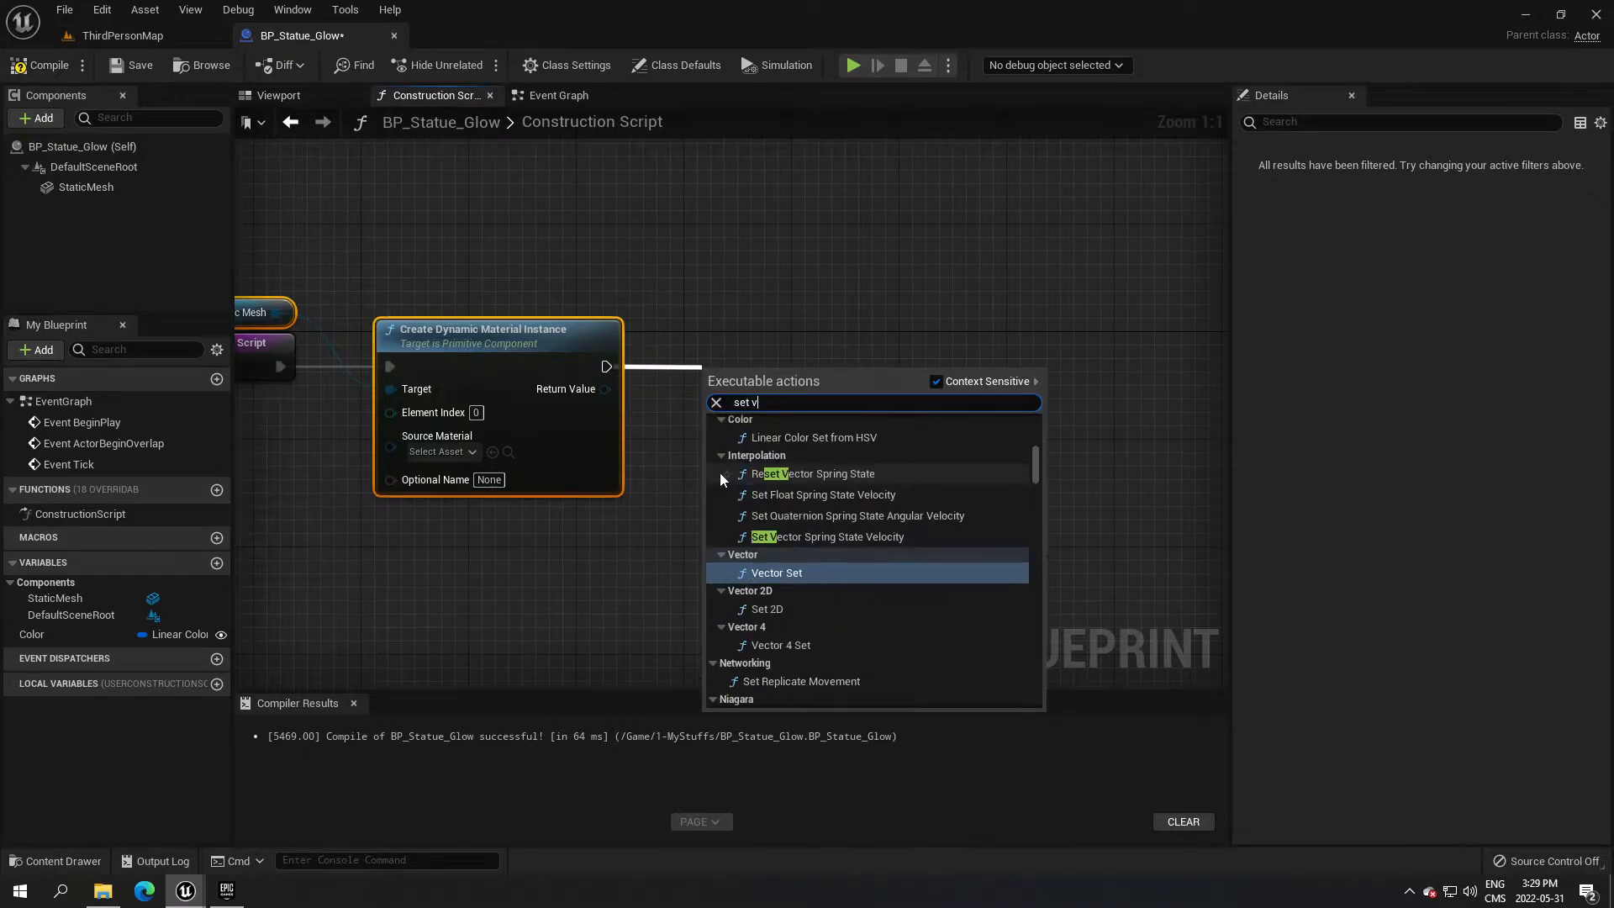
{"action": "type", "text": "ector param"}
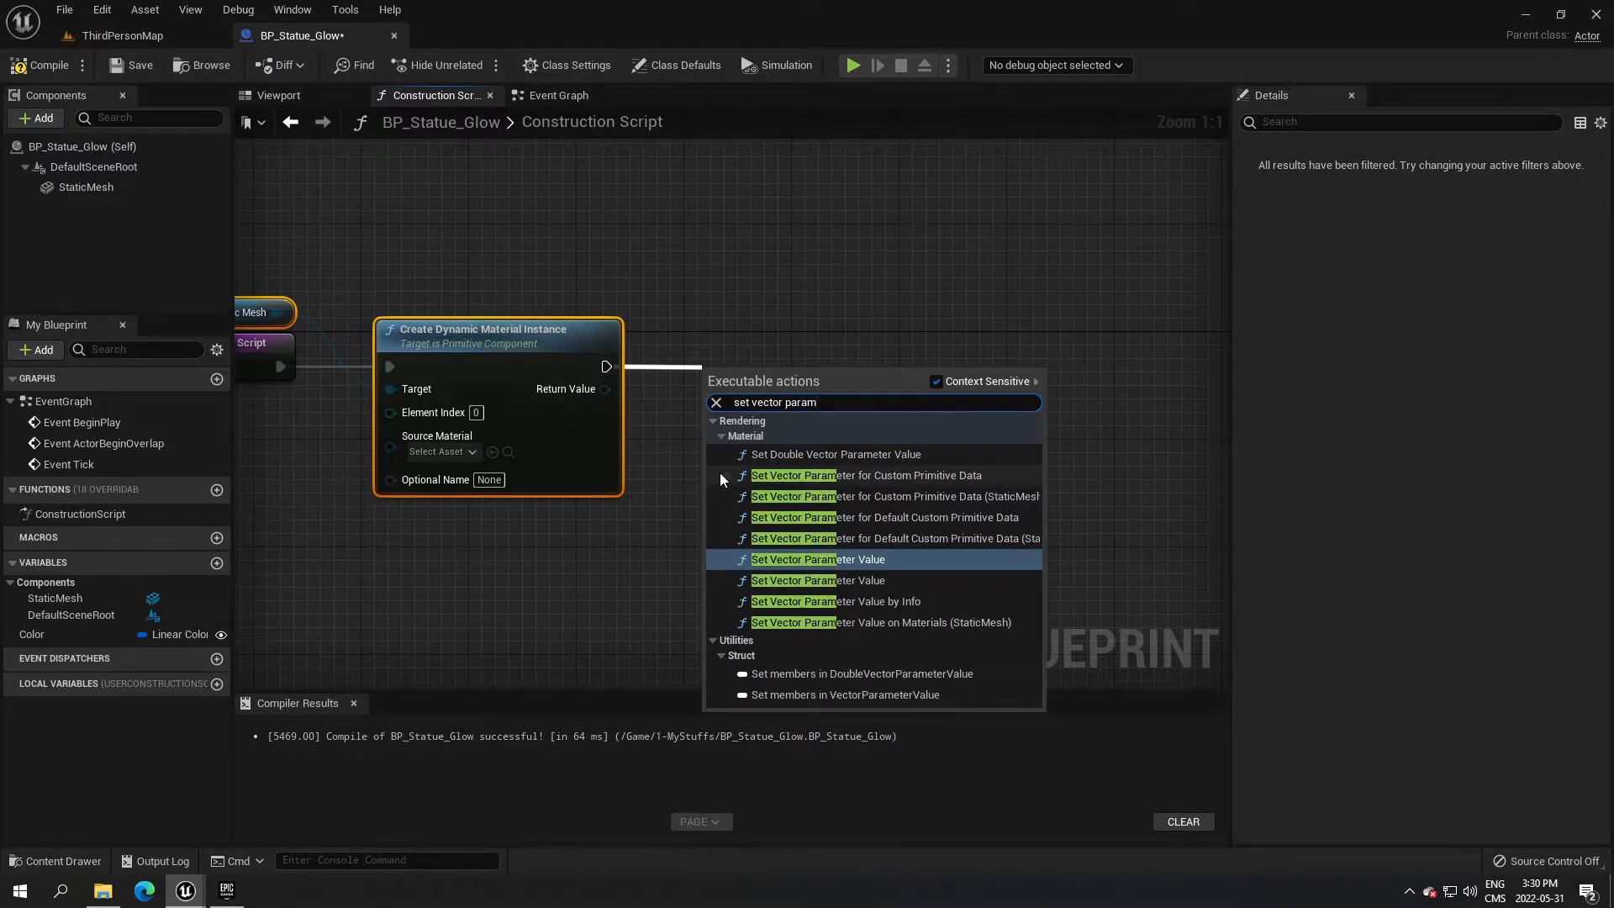
{"action": "left_click", "coordinate": [942, 583]}
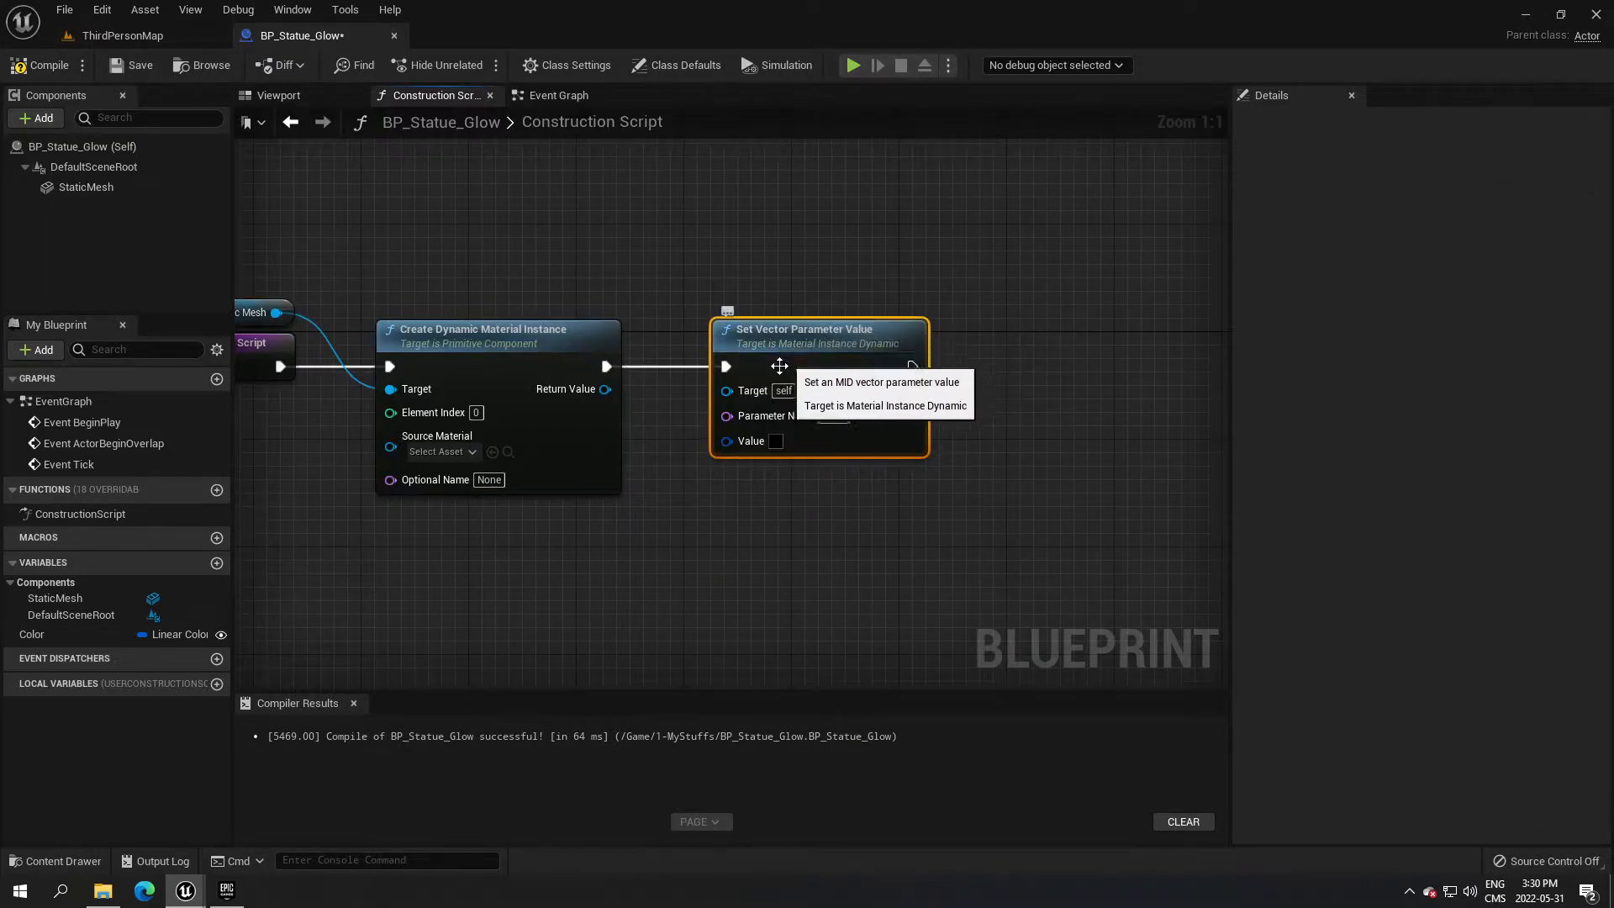
{"action": "left_click", "coordinate": [833, 415]}
{"action": "type", "text": "Color"}
{"action": "left_click", "coordinate": [842, 486]}
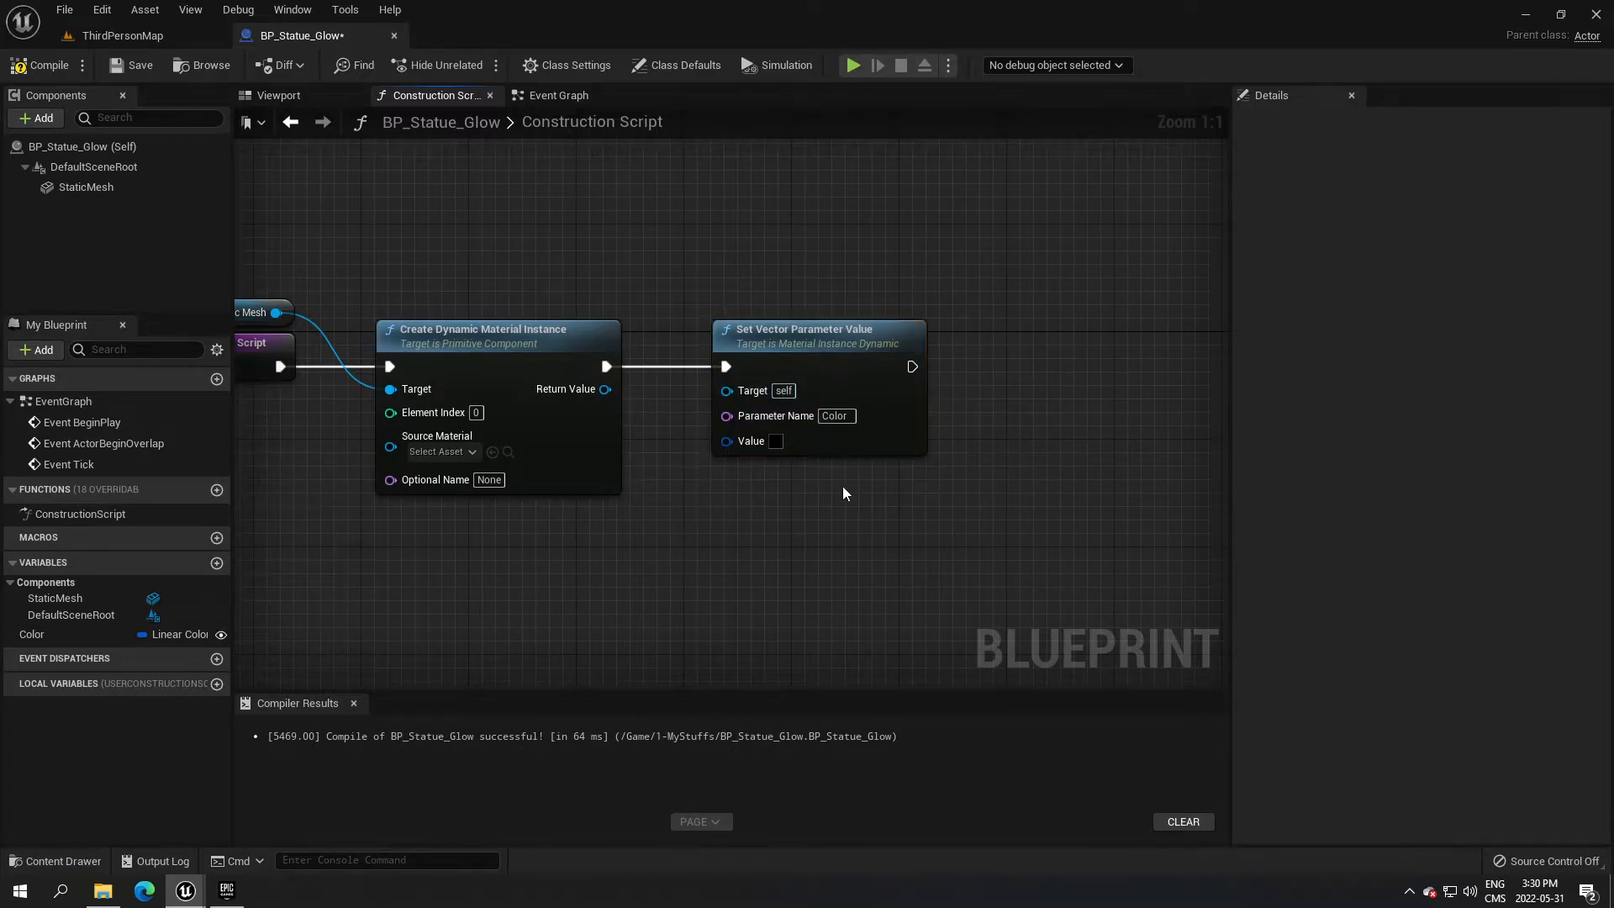
Feed the Color variable into the Value input of Set Vector Parameter Value, place its node above, then compile and save.
{"action": "left_click_drag", "start_coordinate": [47, 637], "coordinate": [726, 440]}
{"action": "left_click", "coordinate": [664, 310]}
{"action": "left_click_drag", "start_coordinate": [698, 292], "coordinate": [644, 293]}
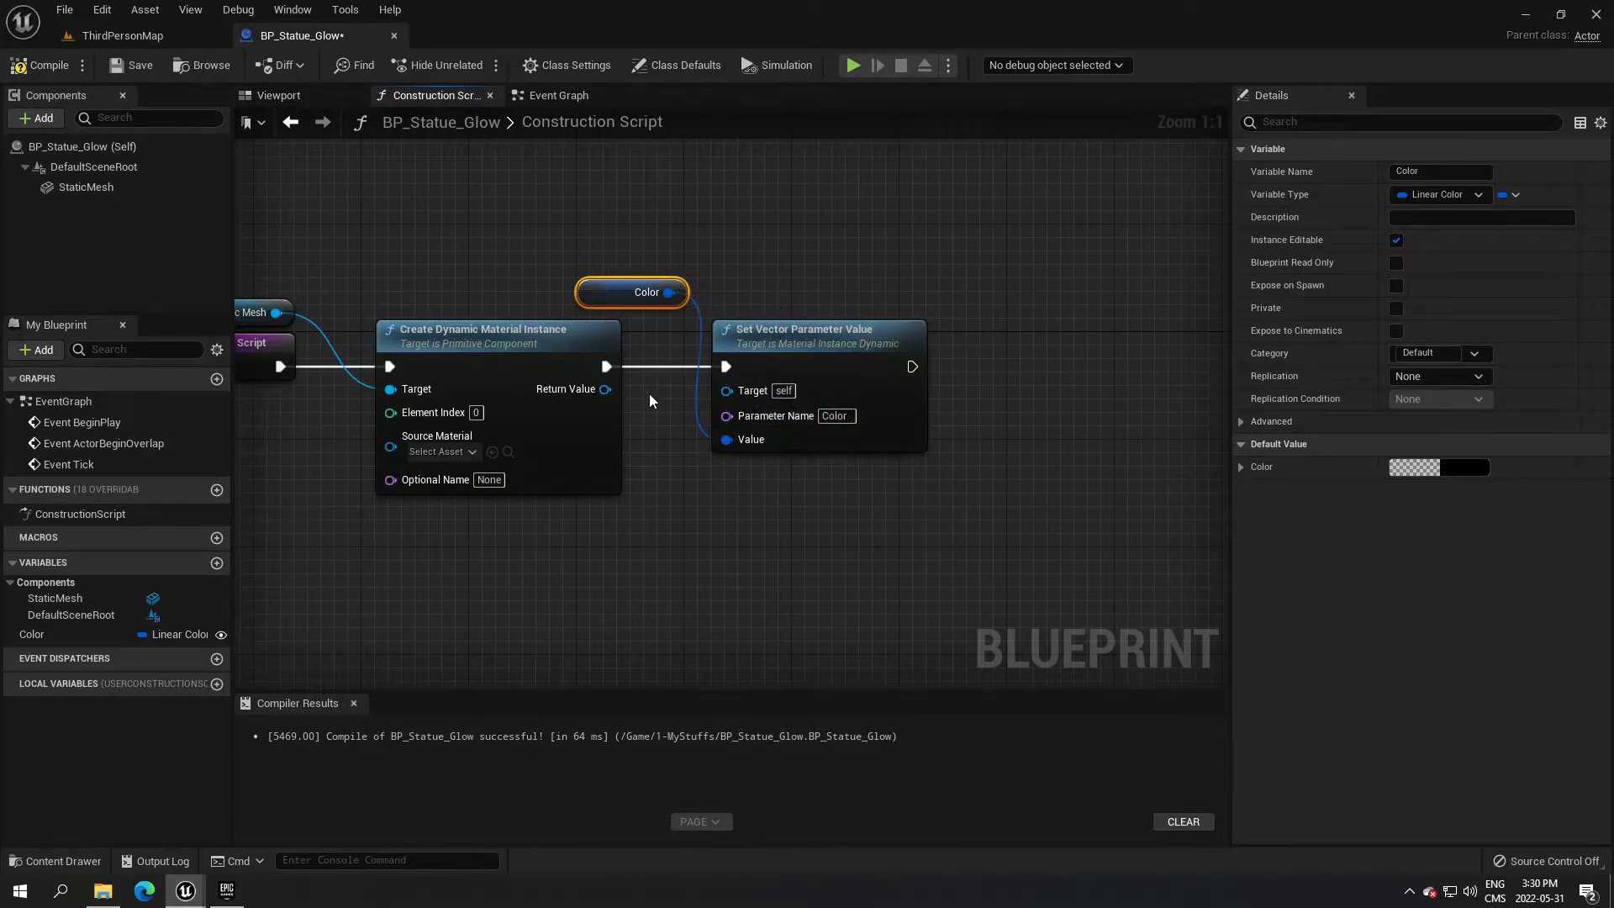
{"action": "left_click", "coordinate": [38, 66]}
{"action": "left_click", "coordinate": [142, 69]}
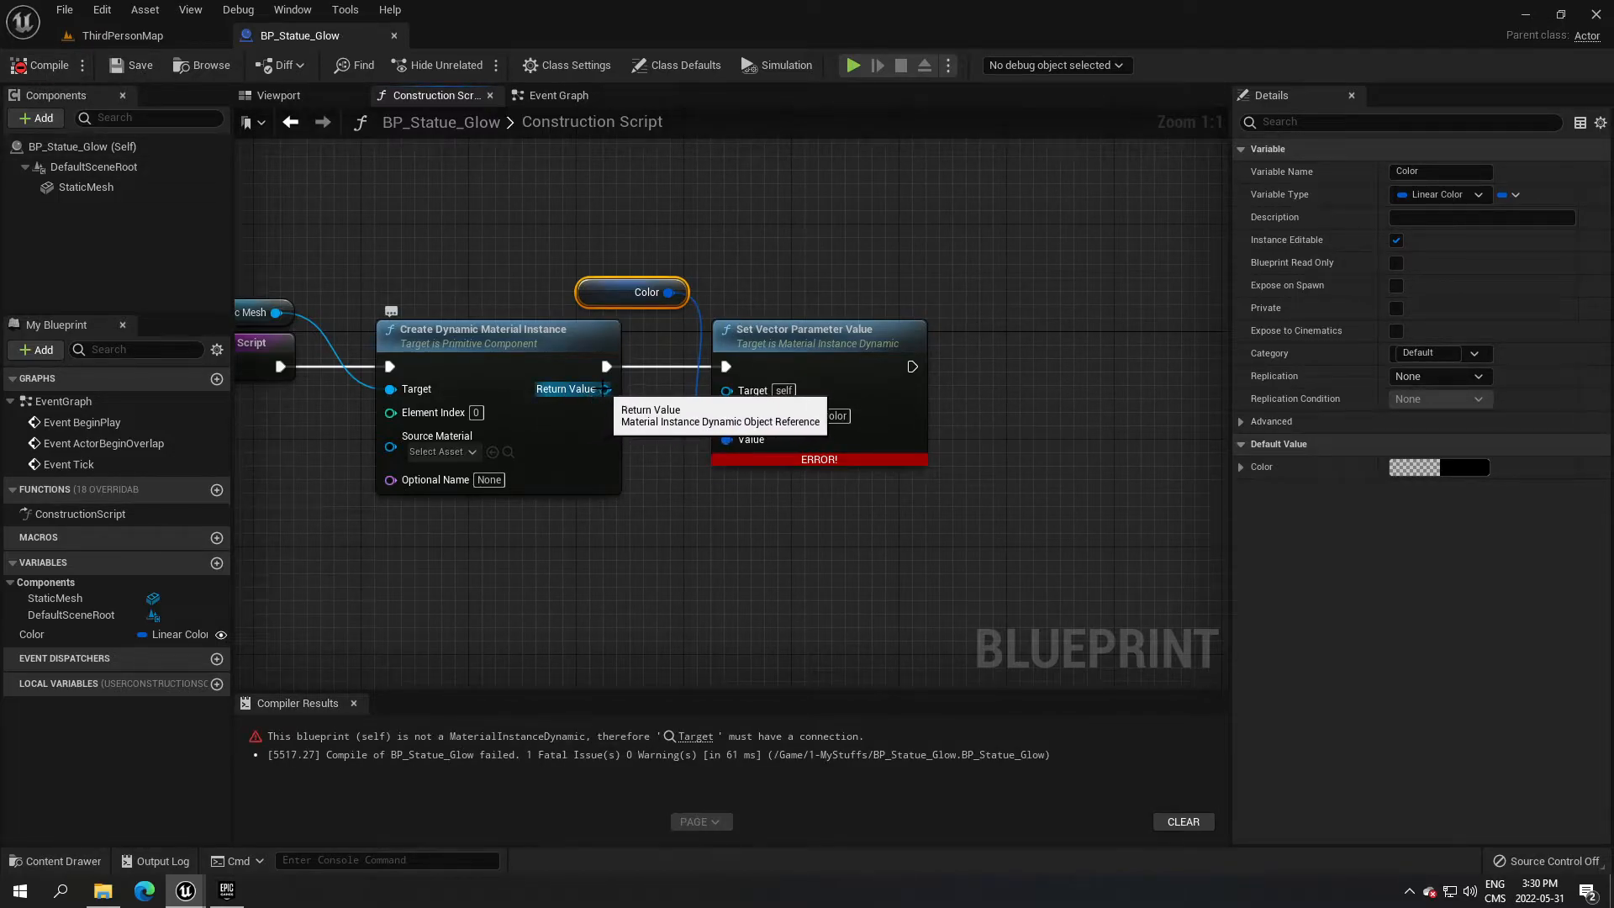
Connect Create Dynamic Material Instance's Return Value to the Target of Set Vector Parameter Value, compile and save, and close the blueprint.
{"action": "left_click_drag", "start_coordinate": [605, 389], "coordinate": [726, 390]}
{"action": "left_click", "coordinate": [38, 65]}
{"action": "left_click", "coordinate": [133, 66]}
{"action": "right_click_drag", "start_coordinate": [660, 491], "coordinate": [828, 492]}
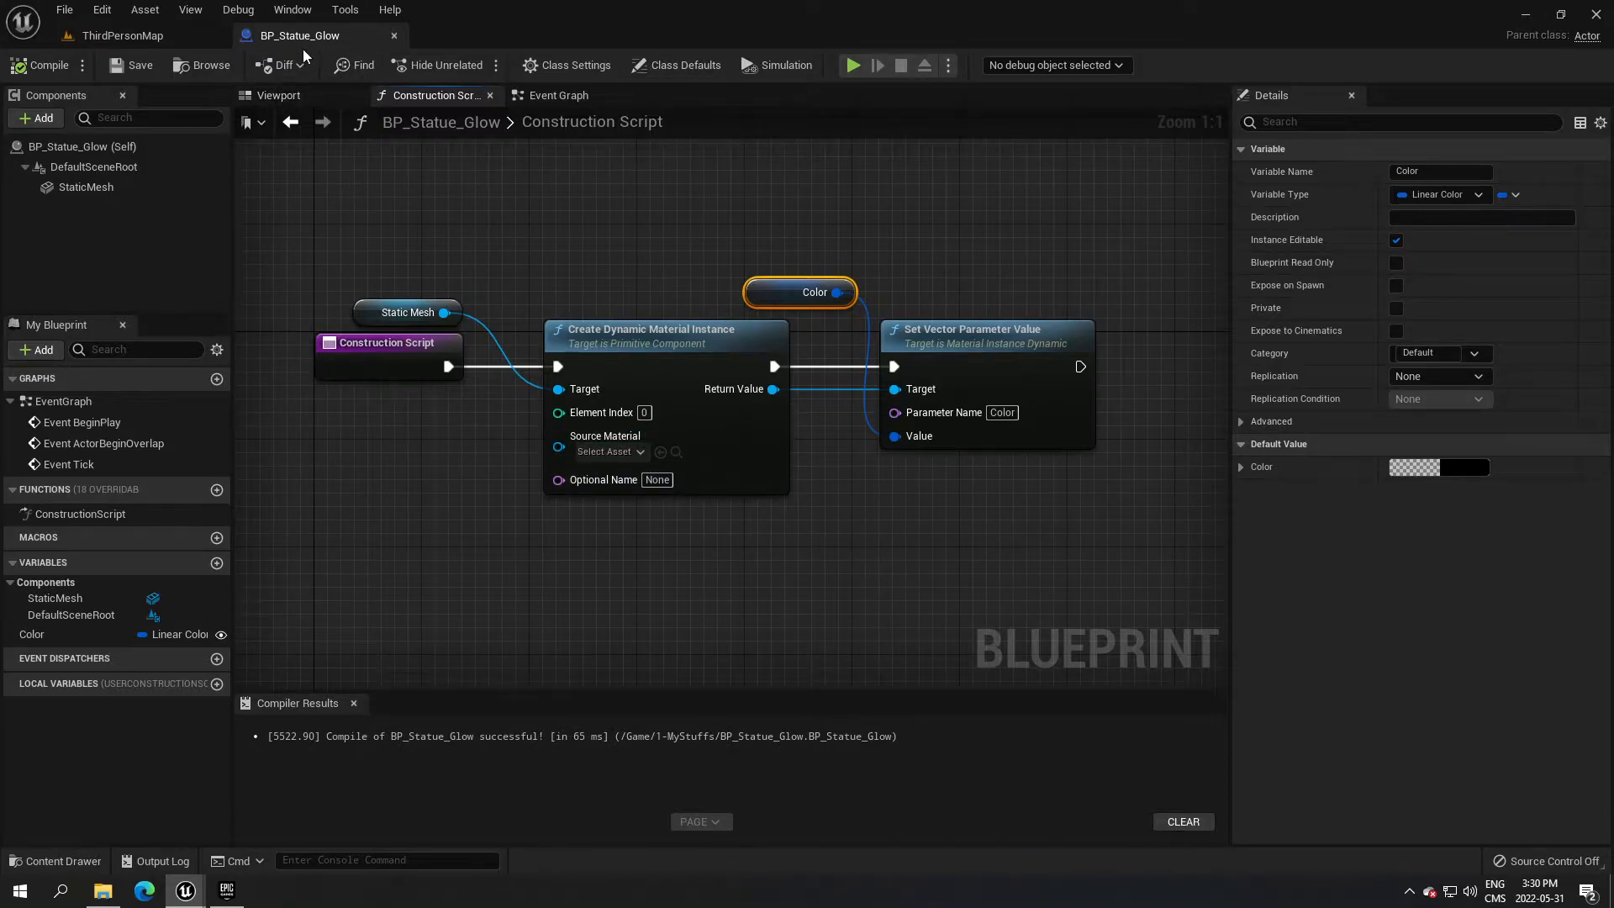
{"action": "left_click", "coordinate": [394, 36]}
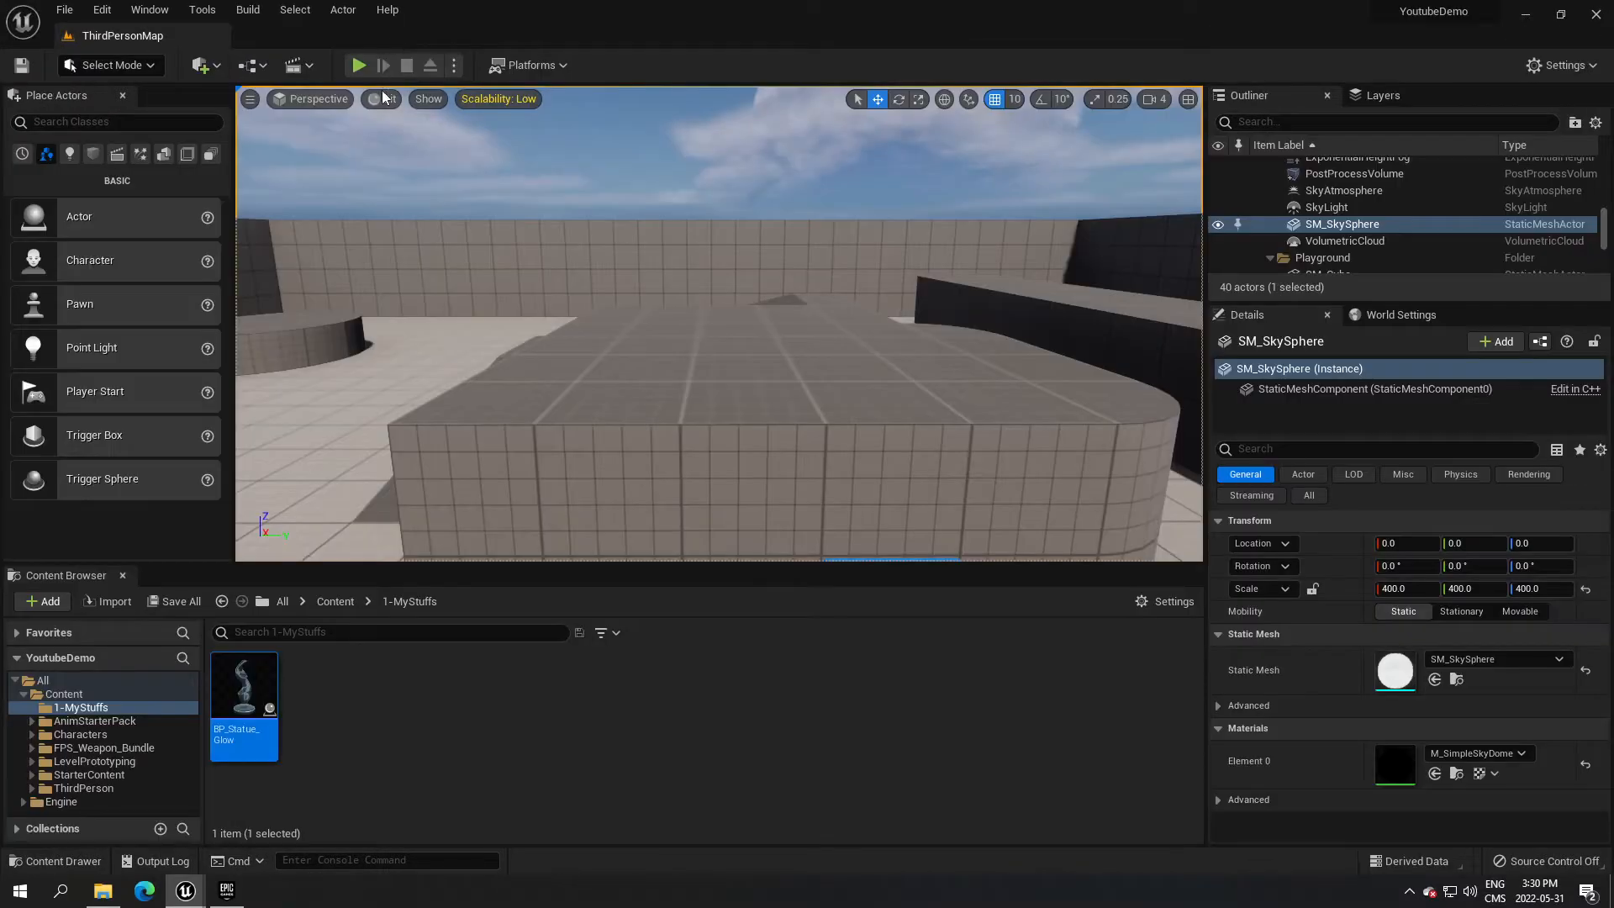
Create a new material named M_Pulse in the 1-MyStuffs folder and open it for editing.
{"action": "right_click", "coordinate": [342, 698]}
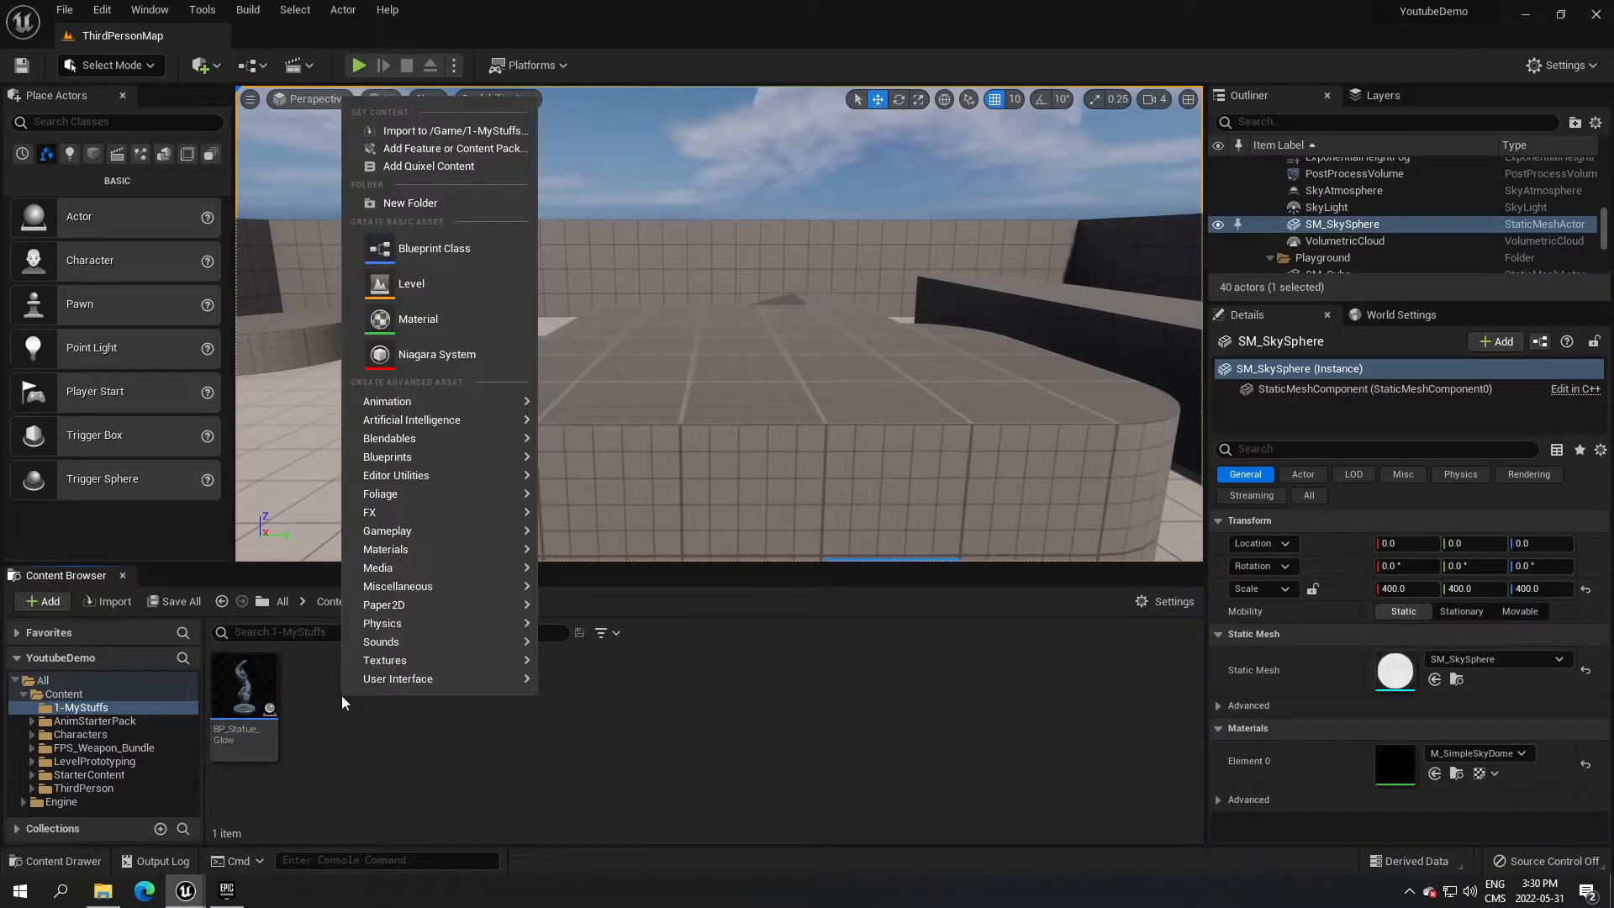
{"action": "left_click", "coordinate": [461, 320]}
{"action": "type", "text": "M_Pulse"}
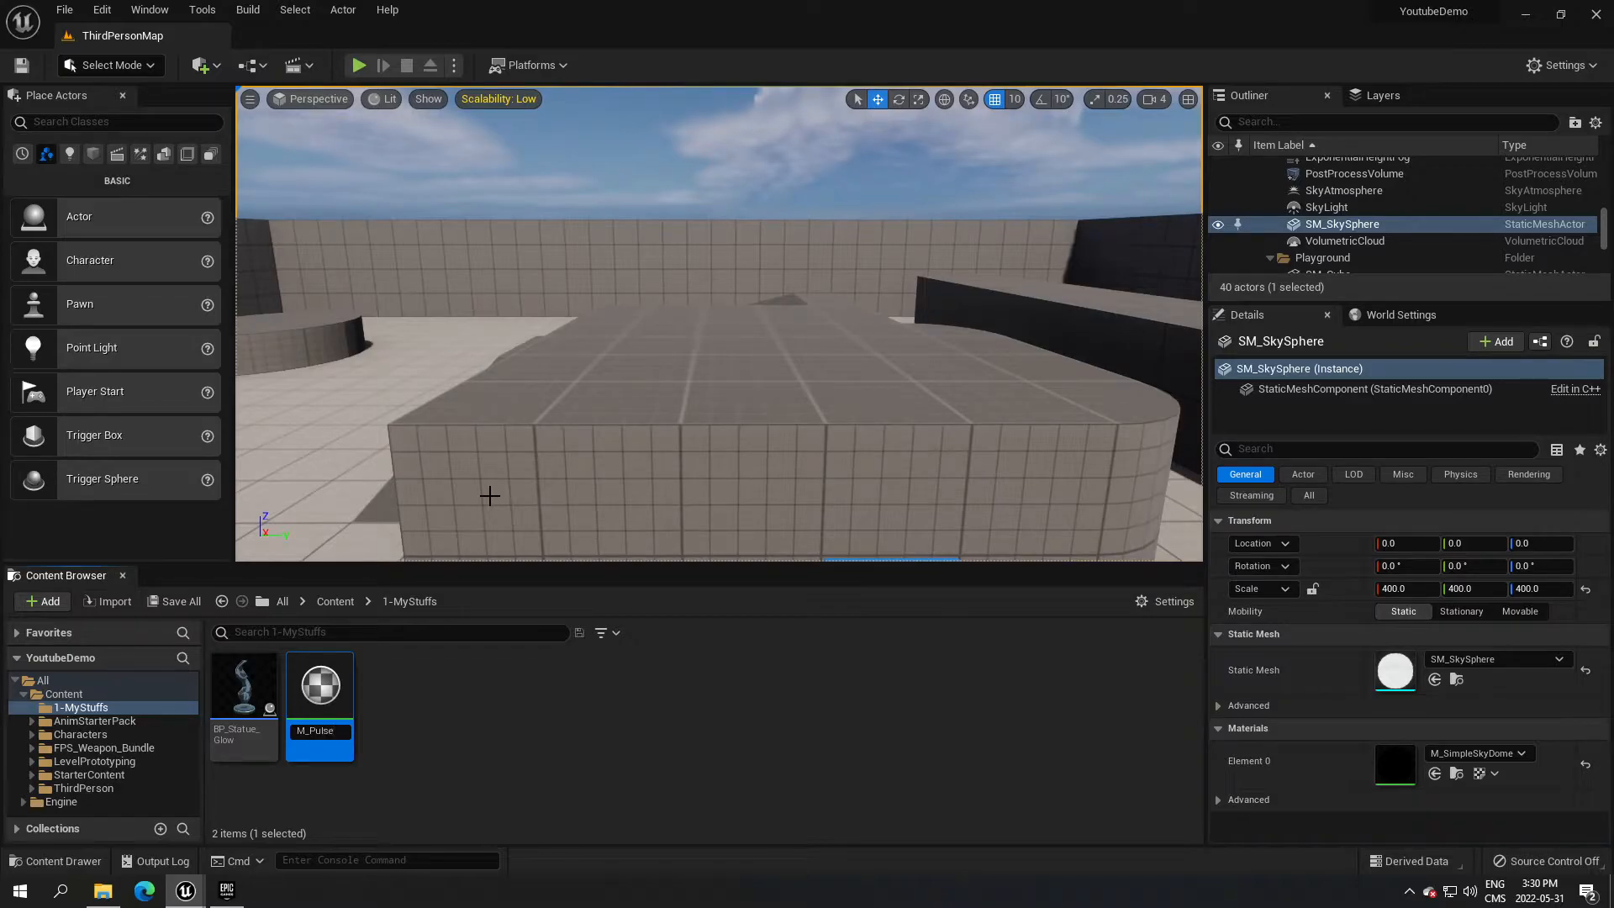
{"action": "double_click", "coordinate": [328, 704]}
Add a Constant3Vector node beside the M_Pulse result node and convert it to a parameter named Color.
{"action": "right_click_drag", "start_coordinate": [523, 307], "coordinate": [608, 376]}
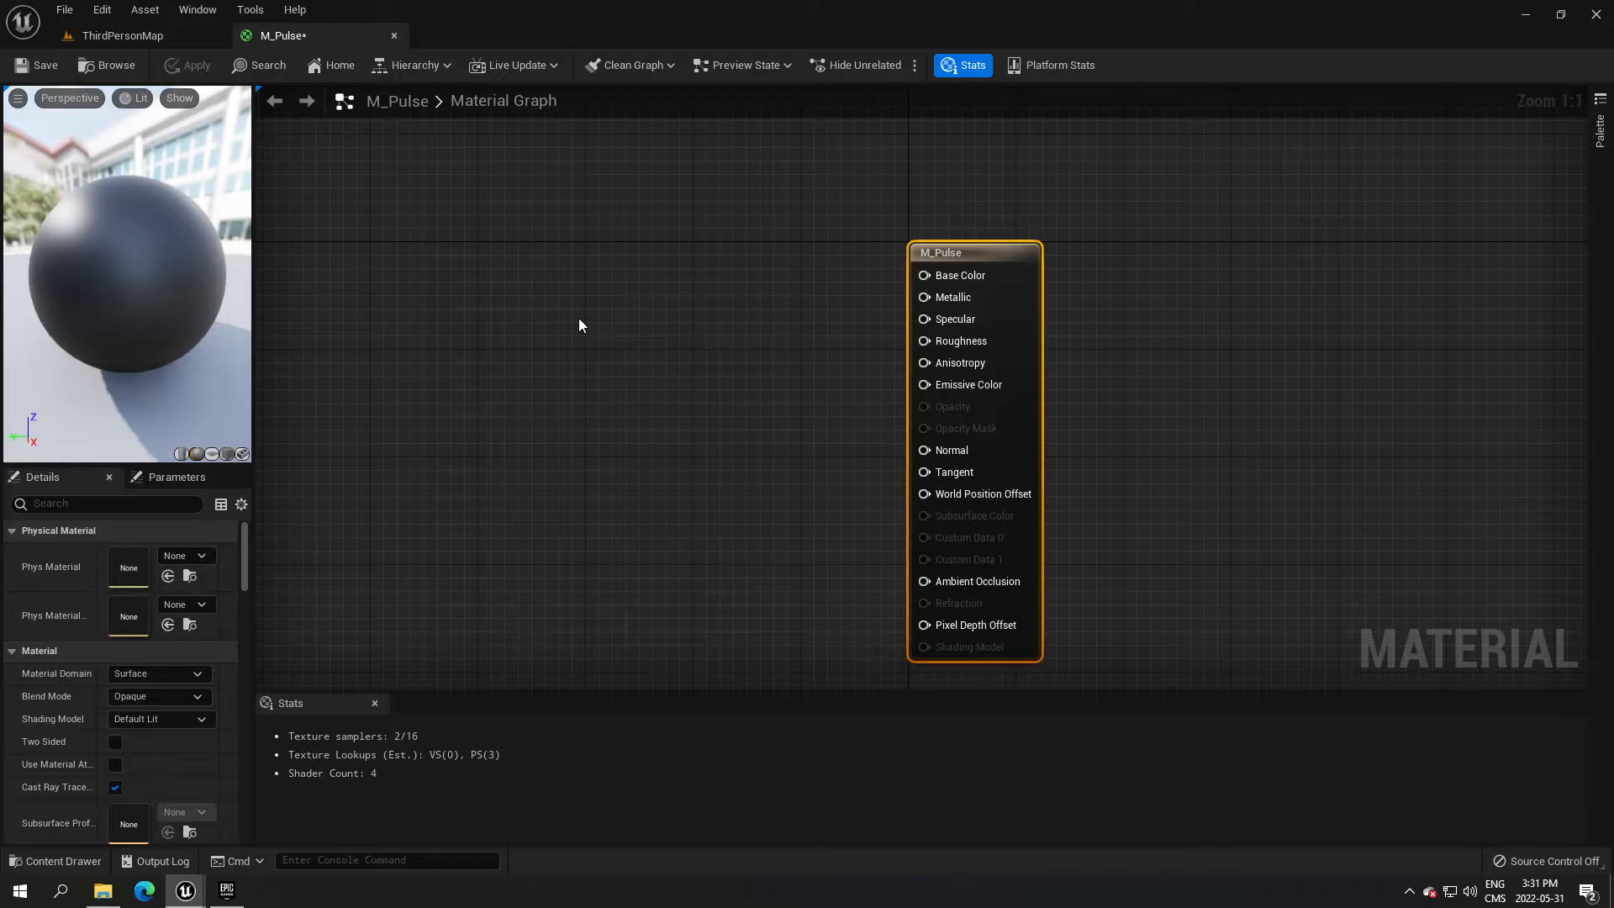
{"action": "left_click", "coordinate": [615, 284]}
{"action": "left_click_drag", "start_coordinate": [662, 295], "coordinate": [621, 246]}
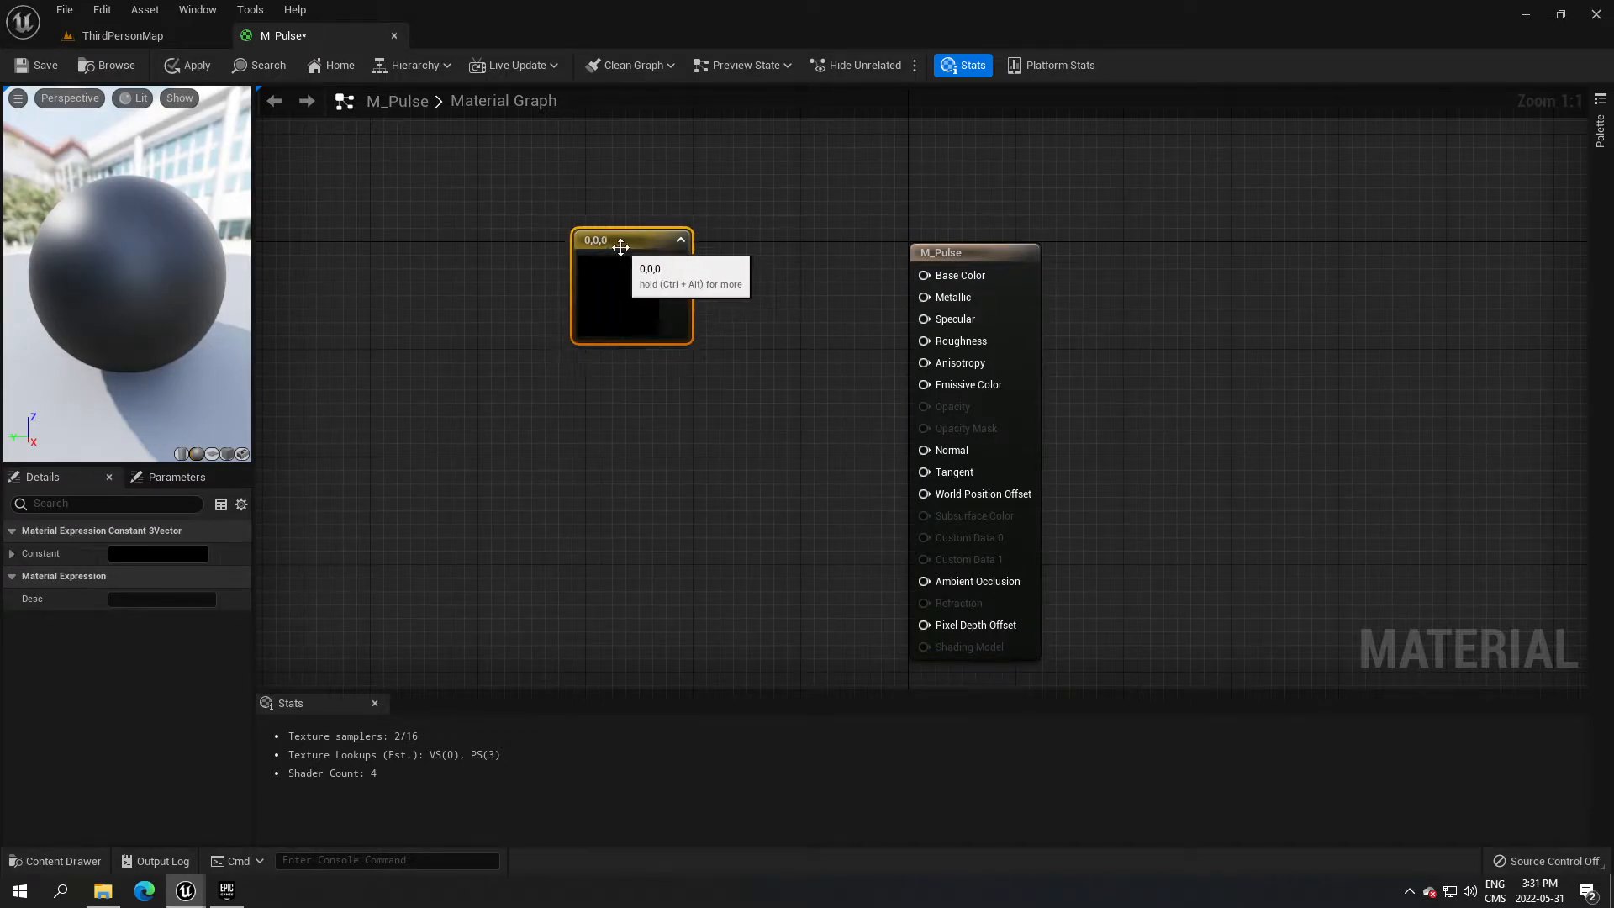
{"action": "right_click", "coordinate": [620, 245]}
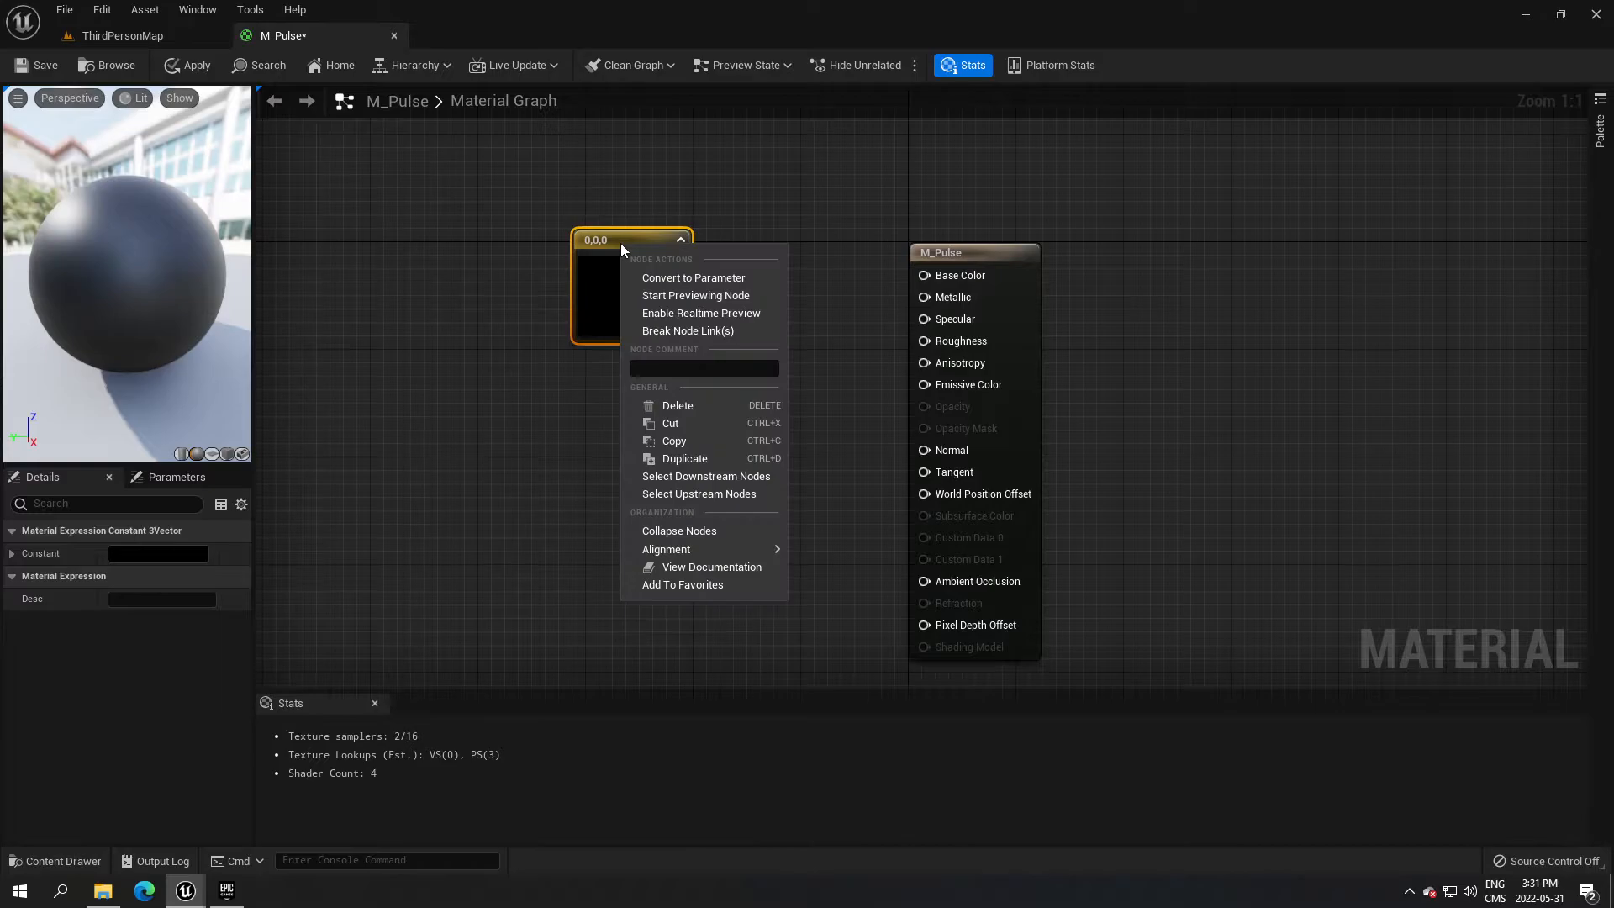
{"action": "left_click", "coordinate": [764, 281]}
{"action": "type", "text": "Color"}
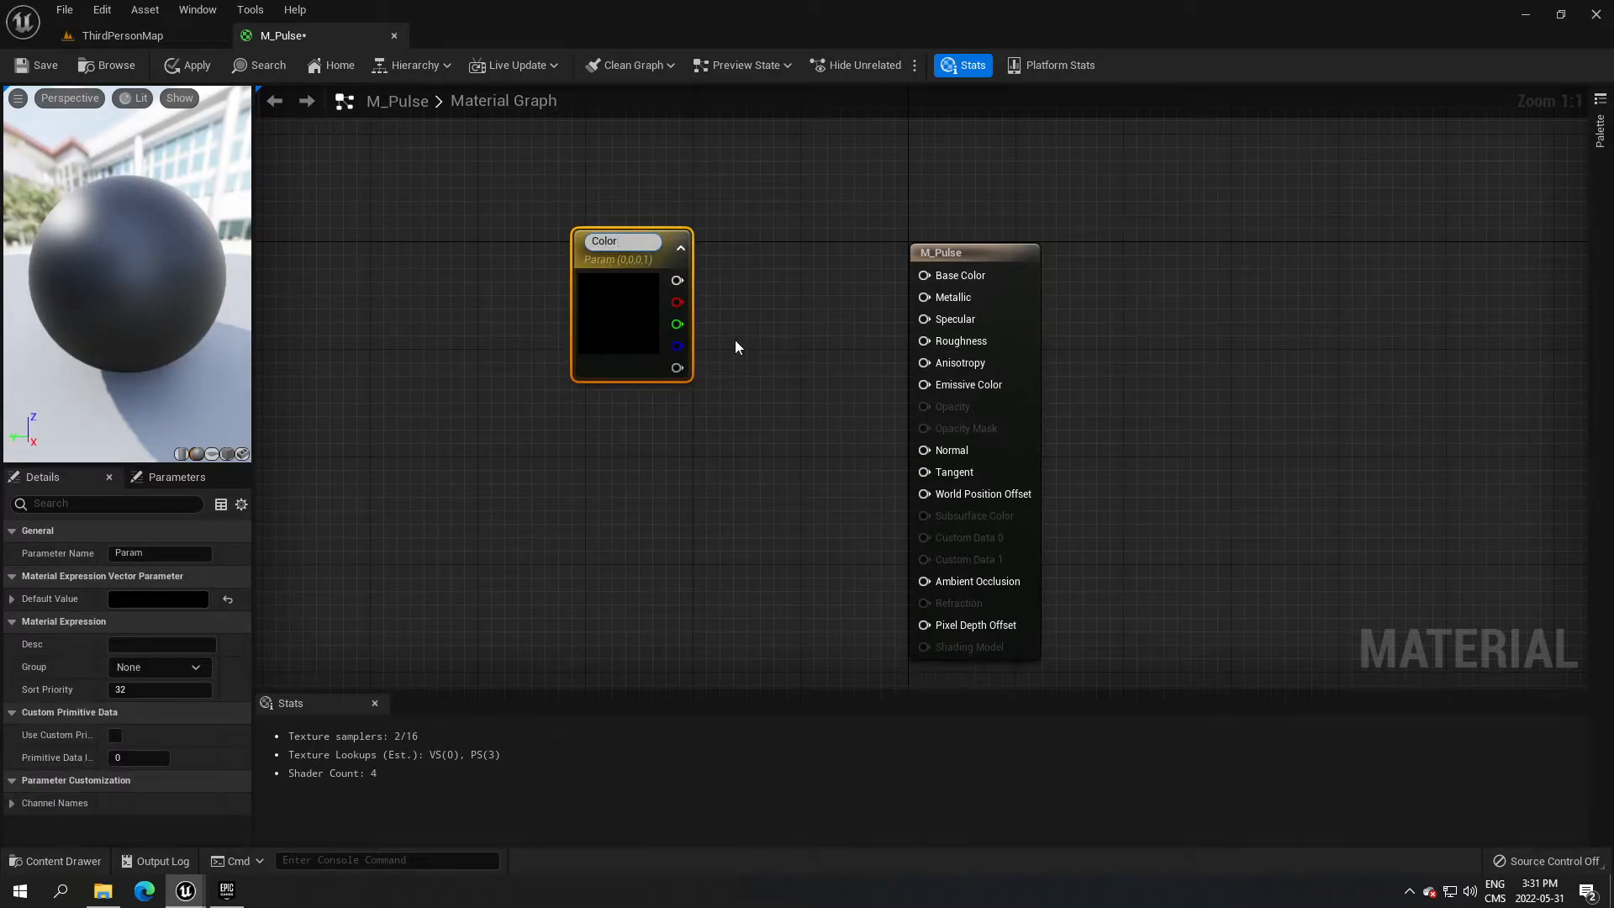
{"action": "left_click", "coordinate": [736, 341]}
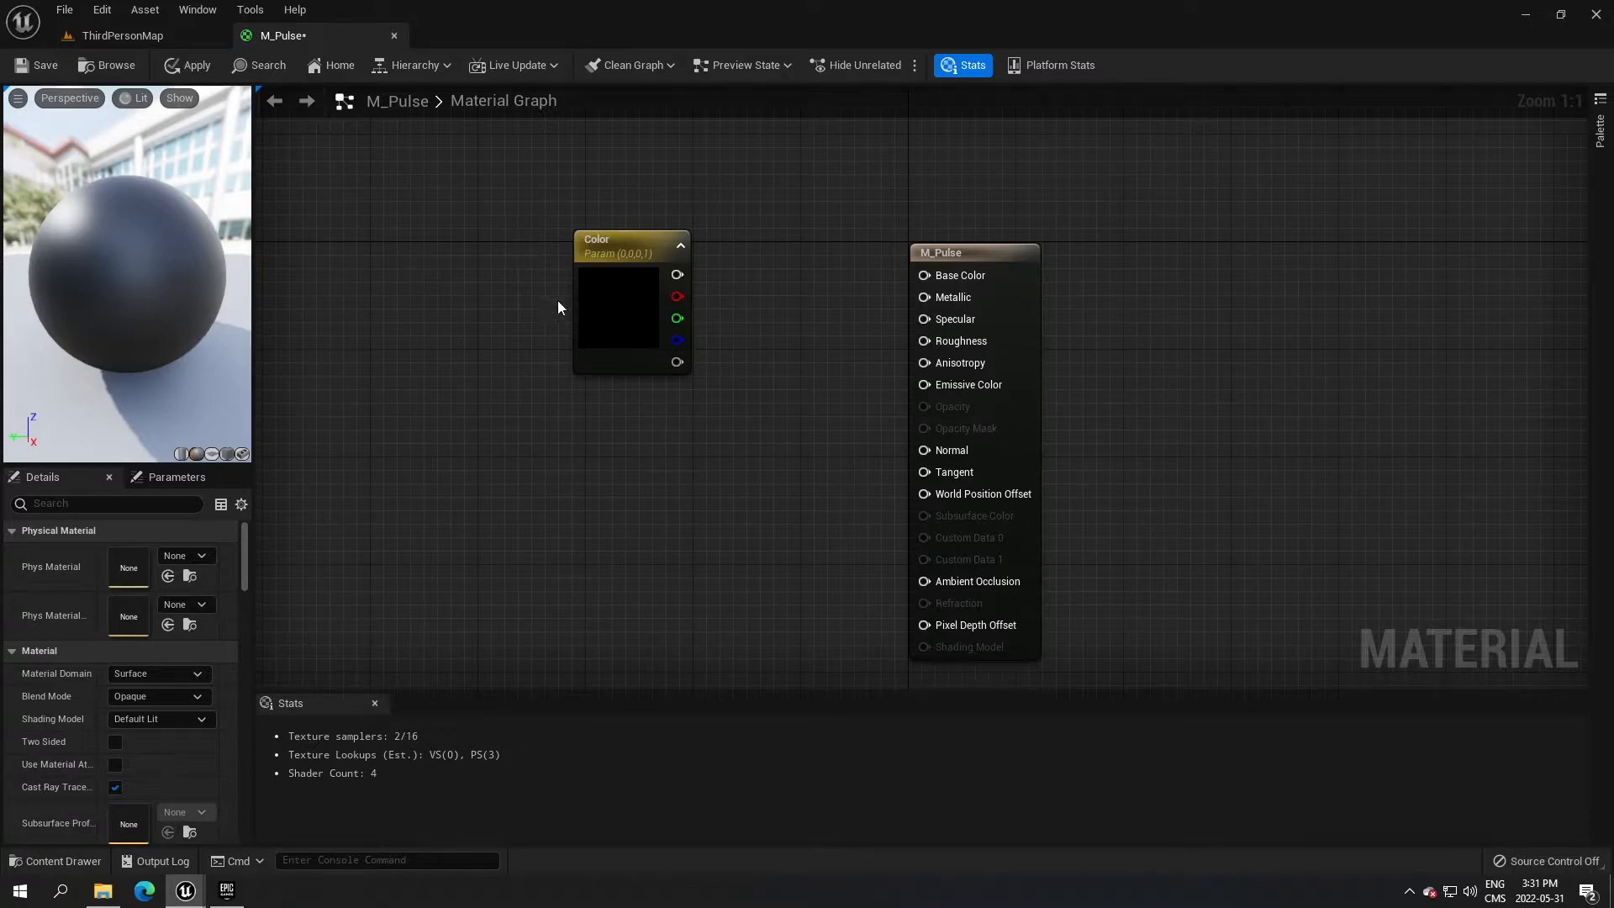
Check the parameter name on BP_Statue_Glow's Set Vector Parameter Value node against the material's parameter, and return to M_Pulse.
{"action": "left_click", "coordinate": [35, 861]}
{"action": "double_click", "coordinate": [314, 672]}
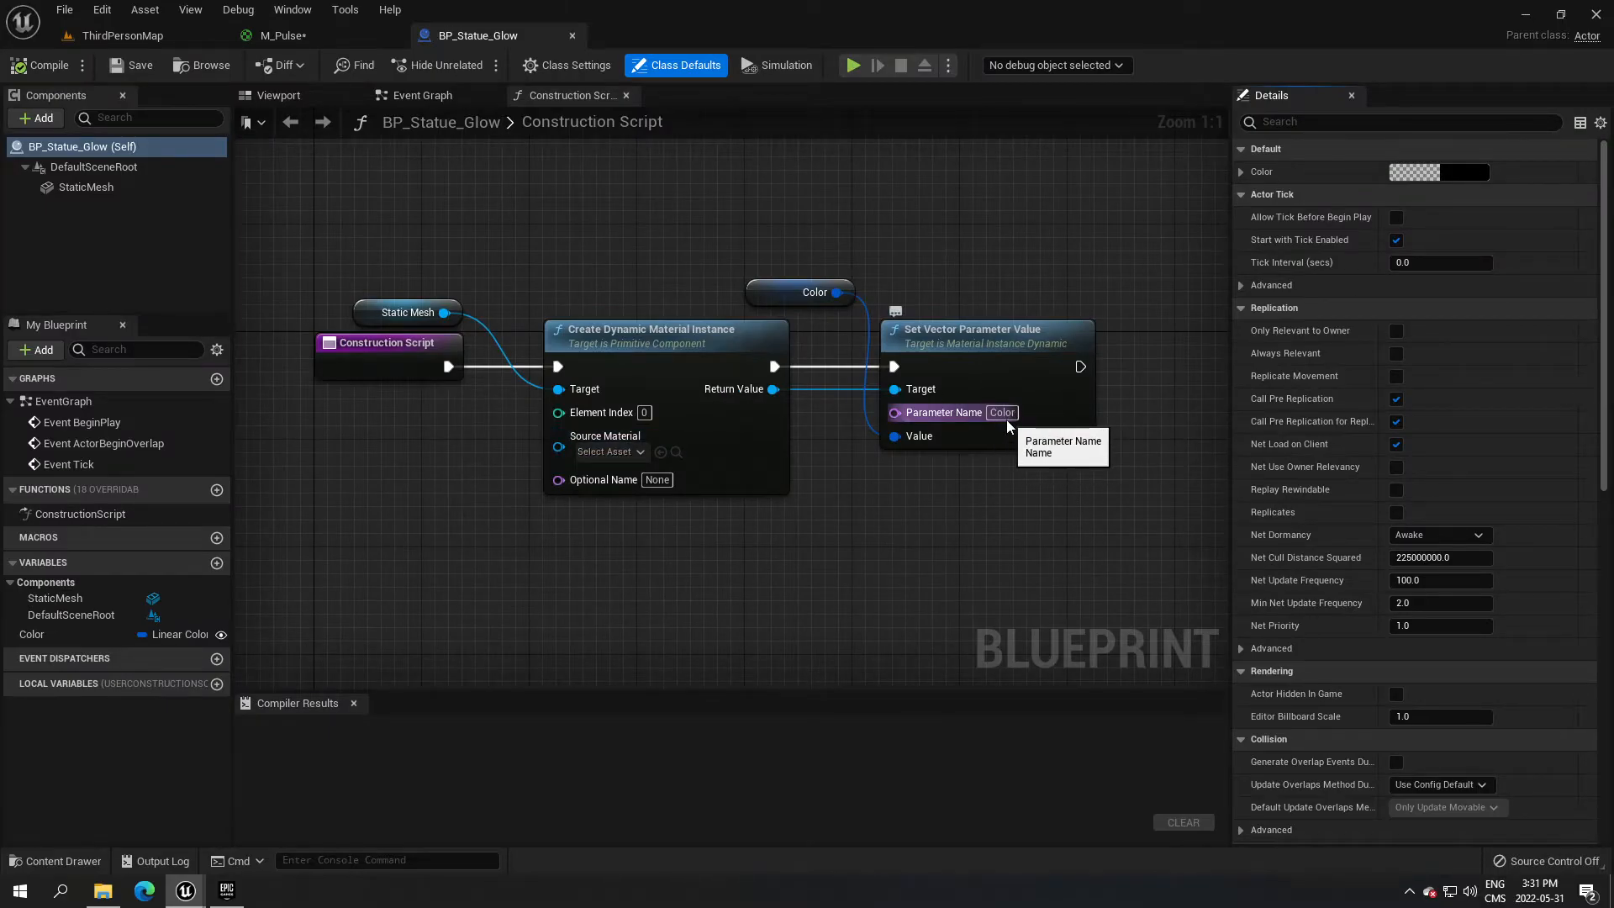
{"action": "left_click", "coordinate": [304, 39]}
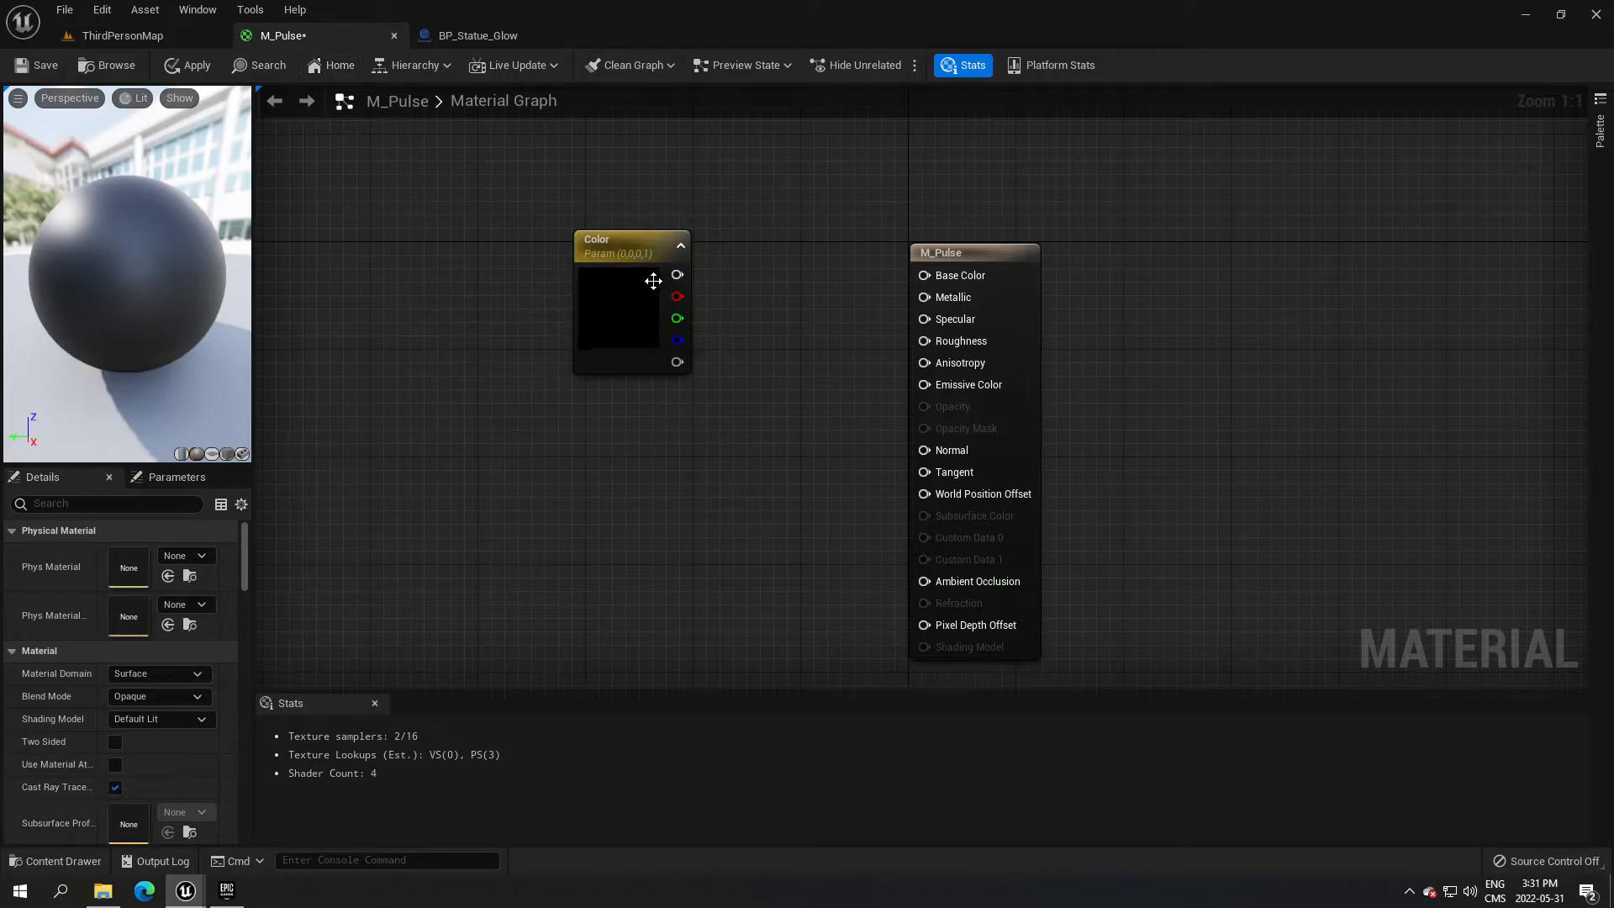
Set the Color parameter's default value to bright pink (hex sRGB FD3F88FF) and connect it to Base Color.
{"action": "right_click_drag", "start_coordinate": [515, 360], "coordinate": [448, 360]}
{"action": "left_click", "coordinate": [555, 313]}
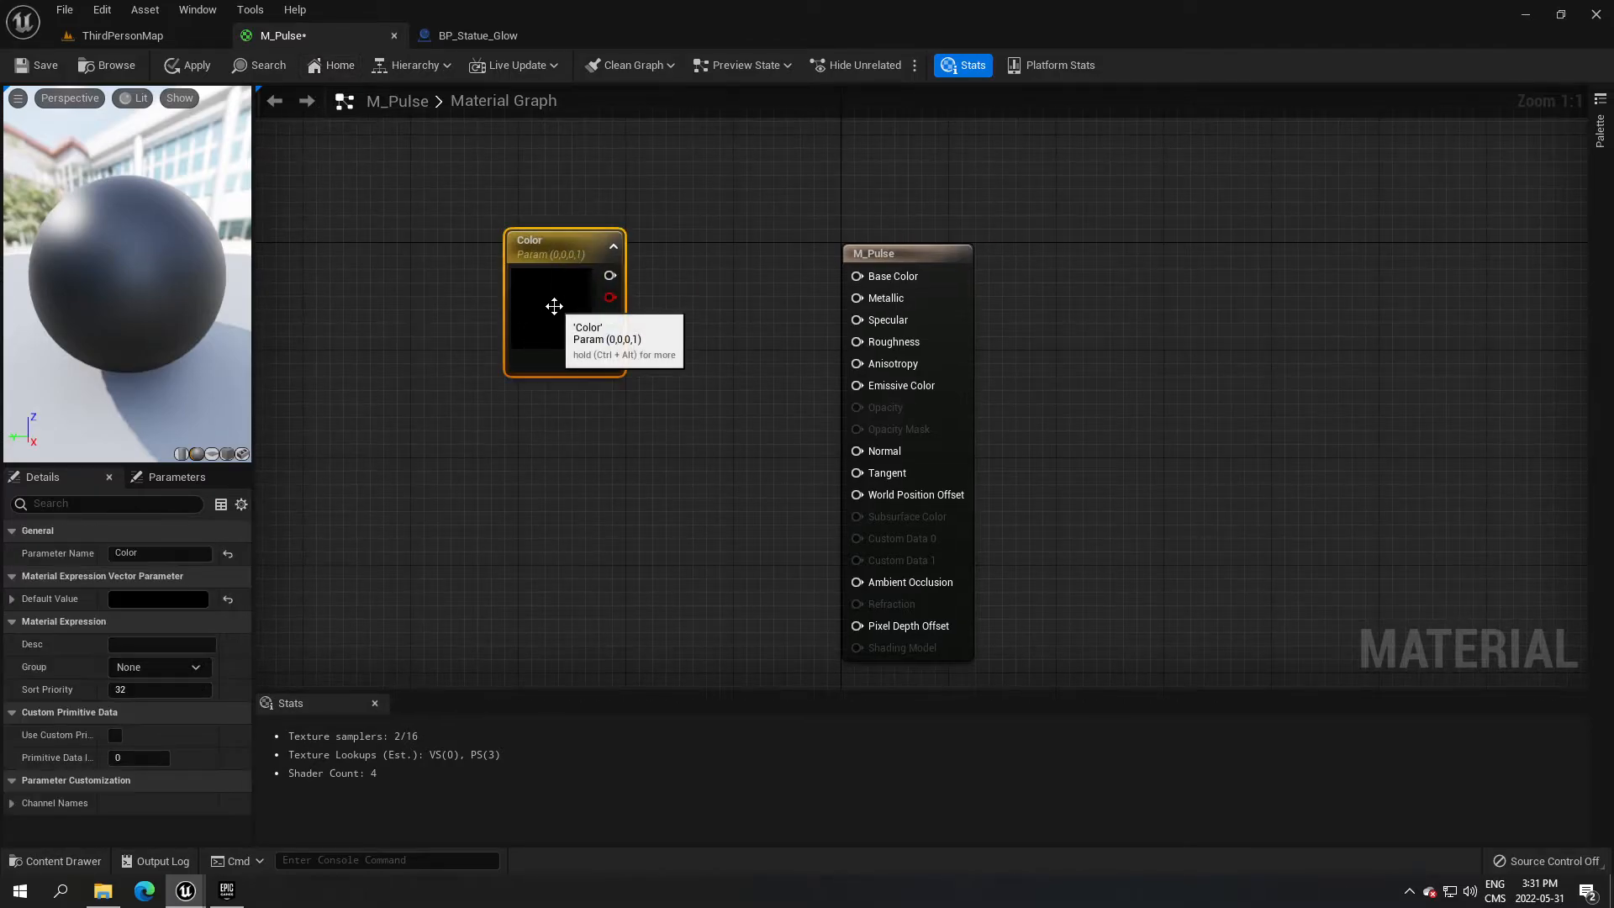
{"action": "double_click", "coordinate": [555, 313]}
{"action": "left_click", "coordinate": [725, 436]}
{"action": "left_click_drag", "start_coordinate": [793, 450], "coordinate": [800, 375]}
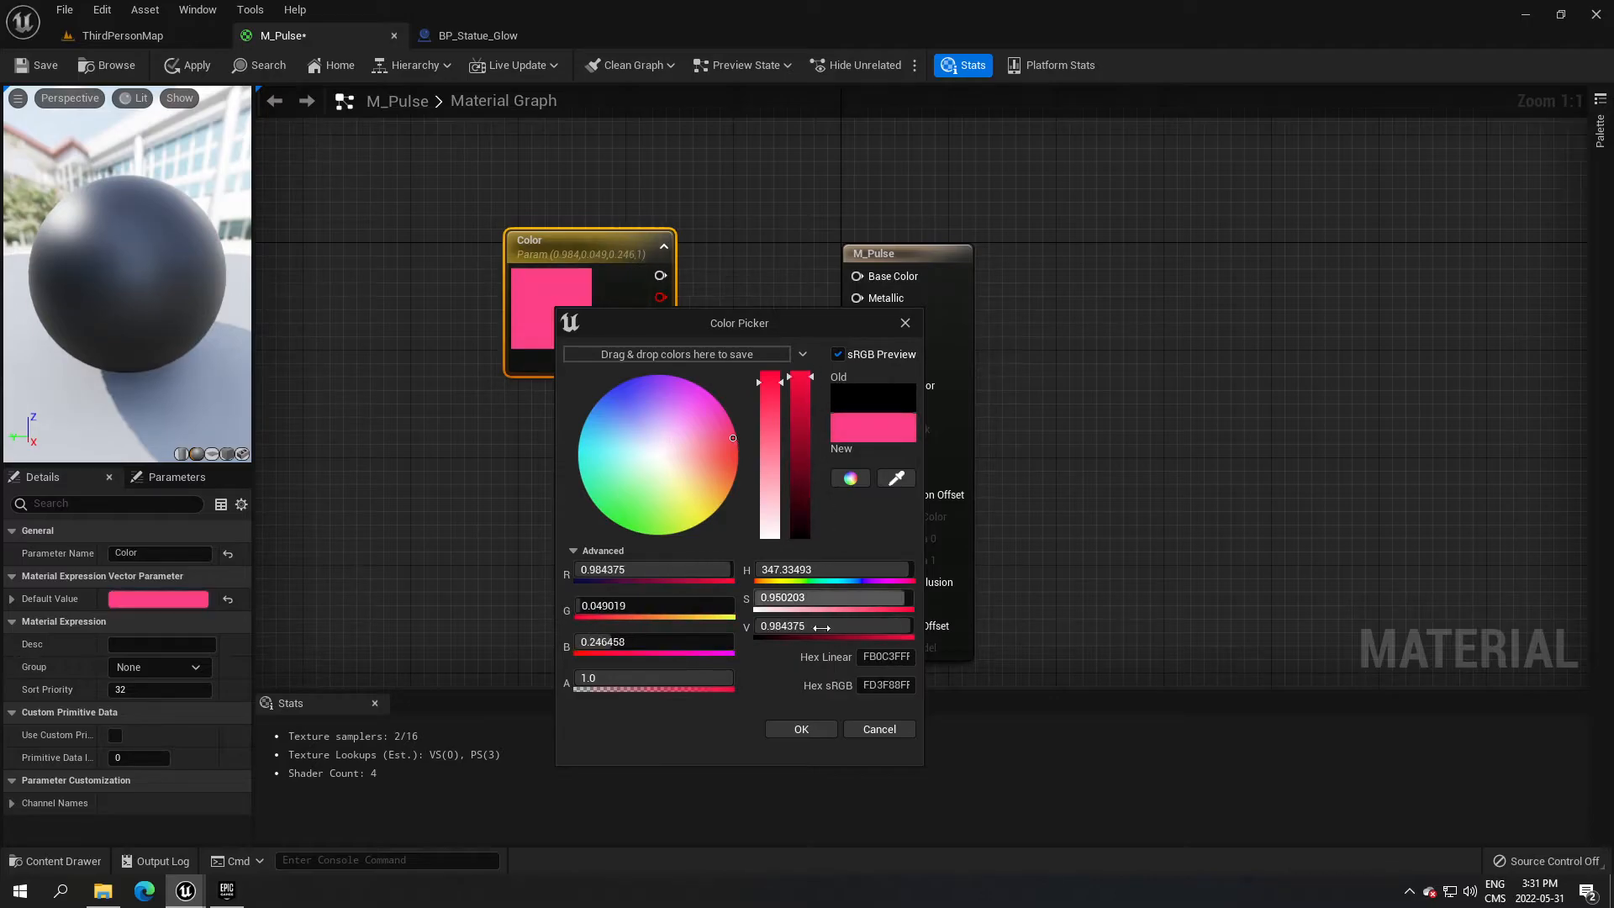
{"action": "left_click", "coordinate": [801, 730]}
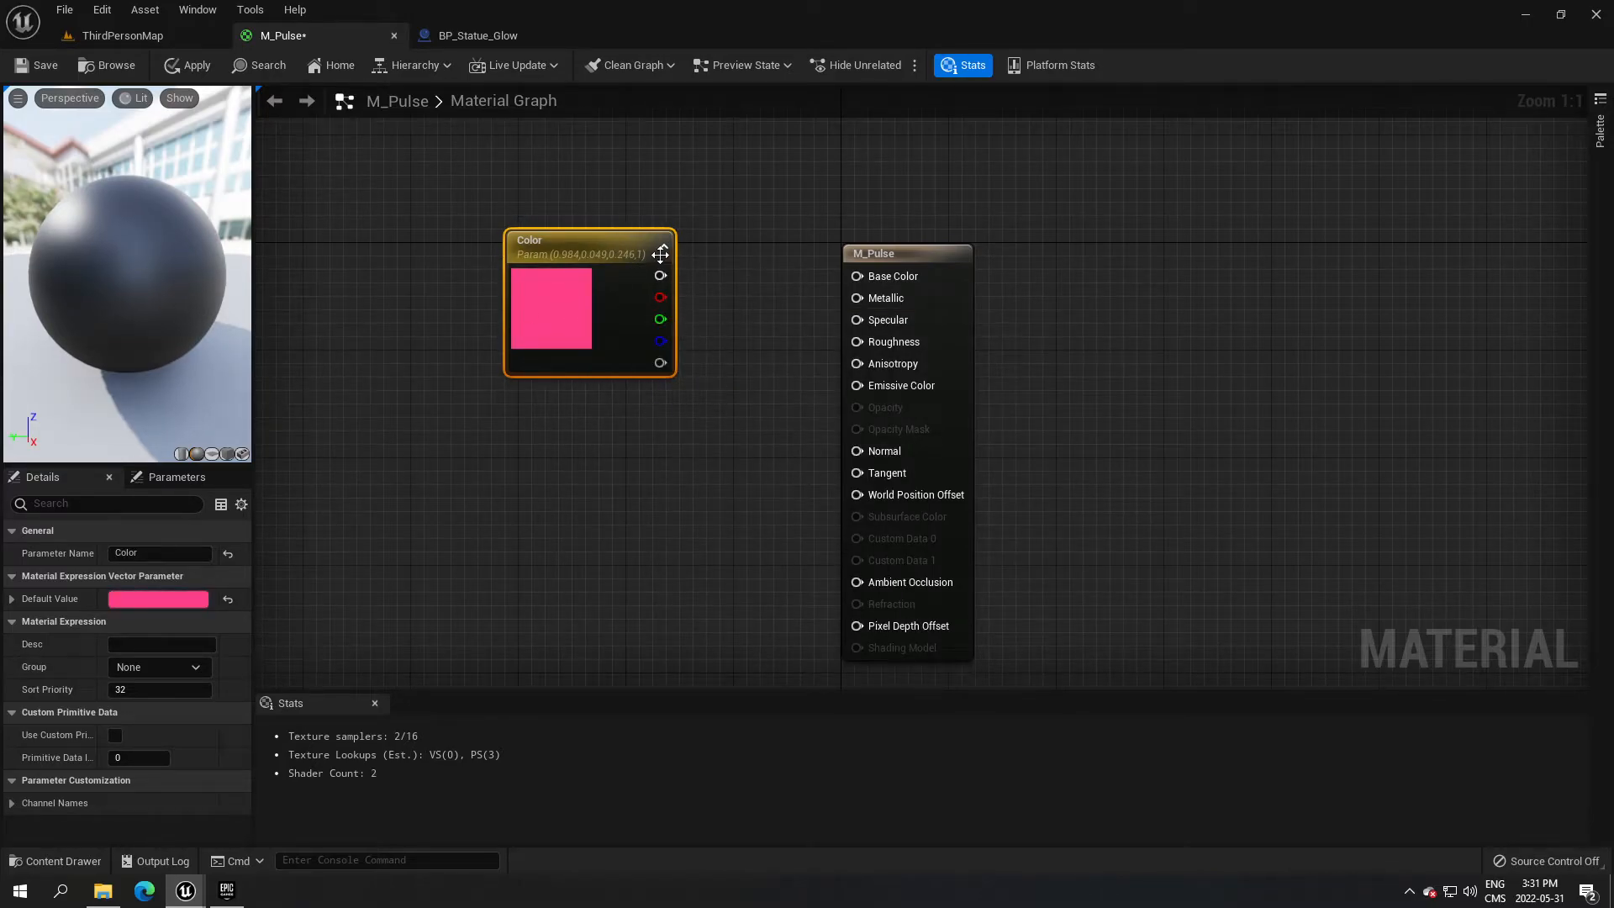
{"action": "left_click_drag", "start_coordinate": [661, 275], "coordinate": [871, 285]}
Add a Constant node below Color, connect it to the Metallic input and set its value to 1.
{"action": "right_click_drag", "start_coordinate": [652, 476], "coordinate": [632, 417]}
{"action": "left_click", "coordinate": [686, 315]}
{"action": "left_click_drag", "start_coordinate": [719, 346], "coordinate": [836, 239]}
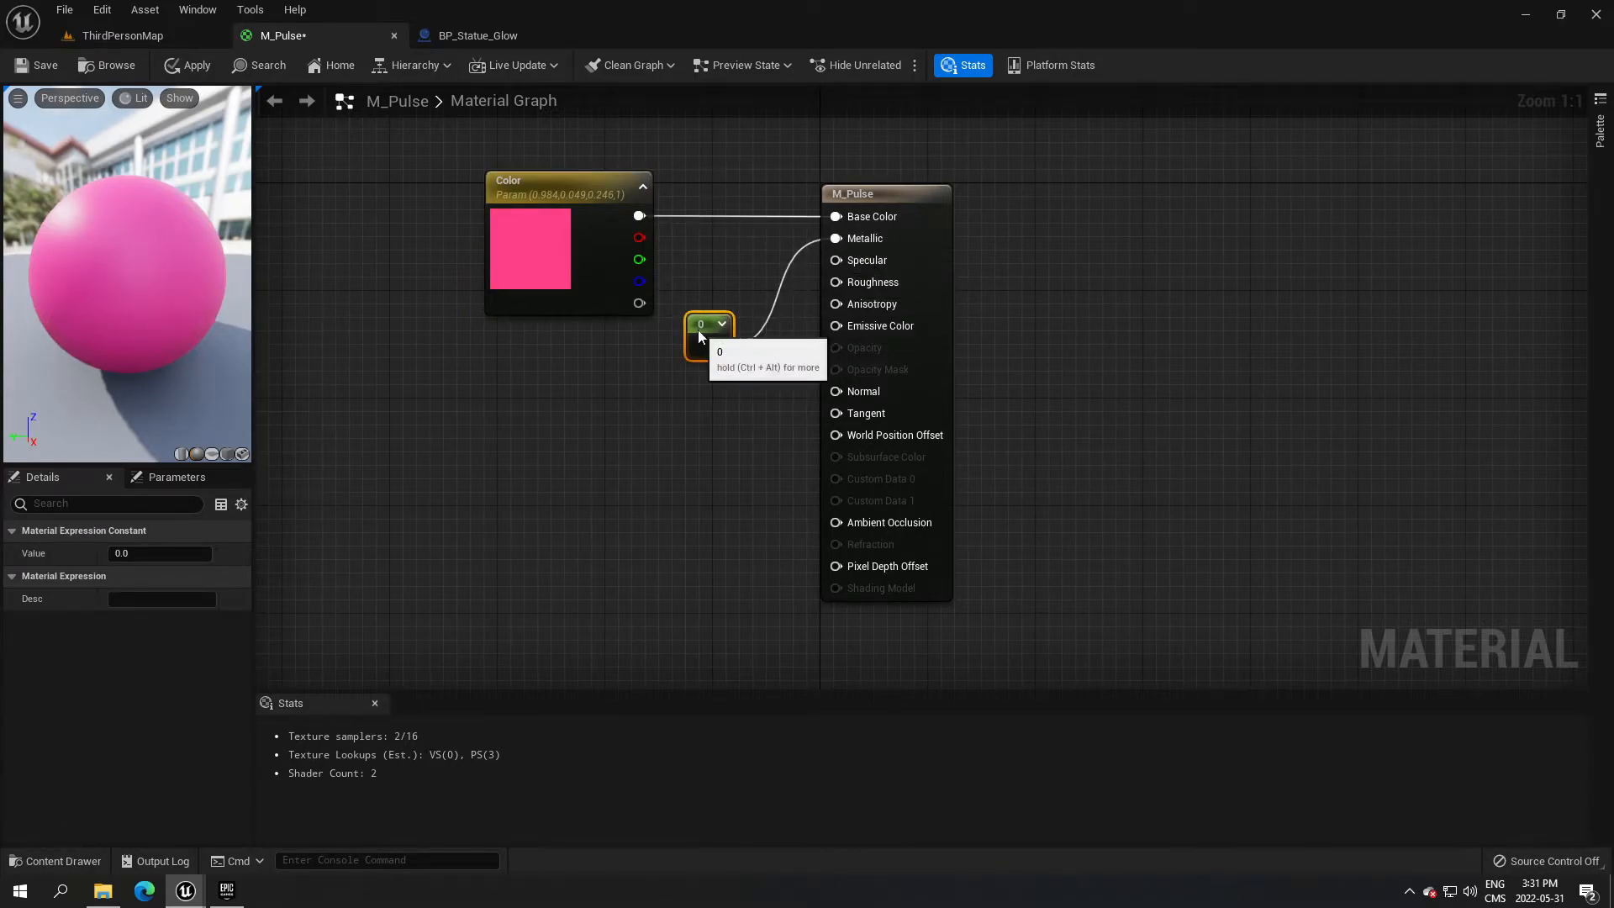
{"action": "left_click_drag", "start_coordinate": [708, 340], "coordinate": [722, 317]}
{"action": "left_click", "coordinate": [147, 557]}
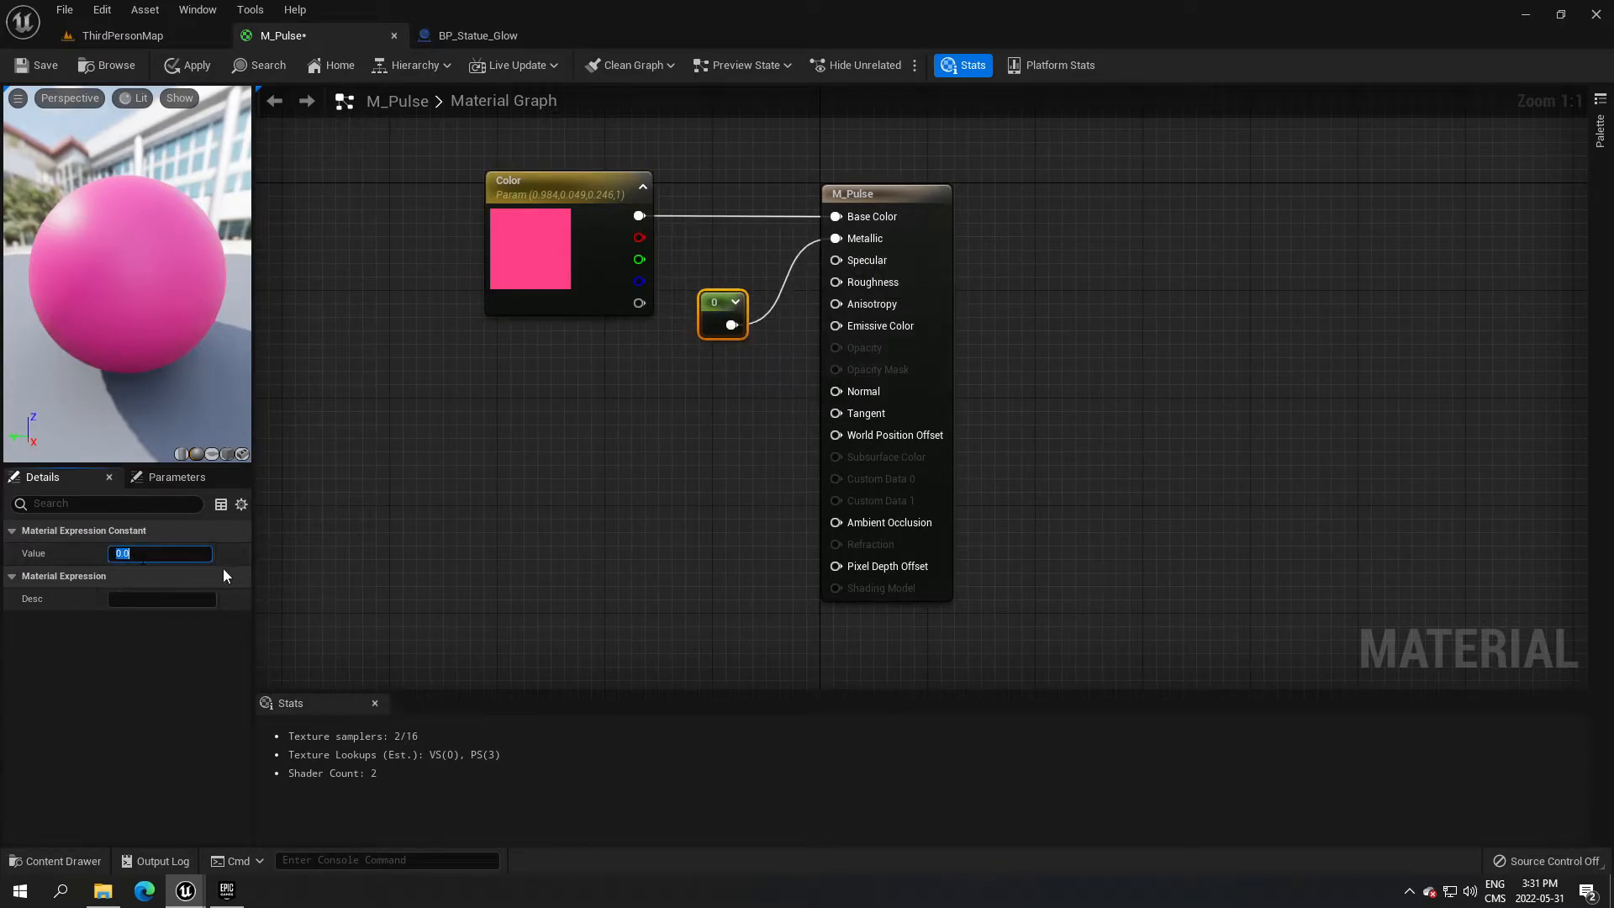
{"action": "key", "text": "Return"}
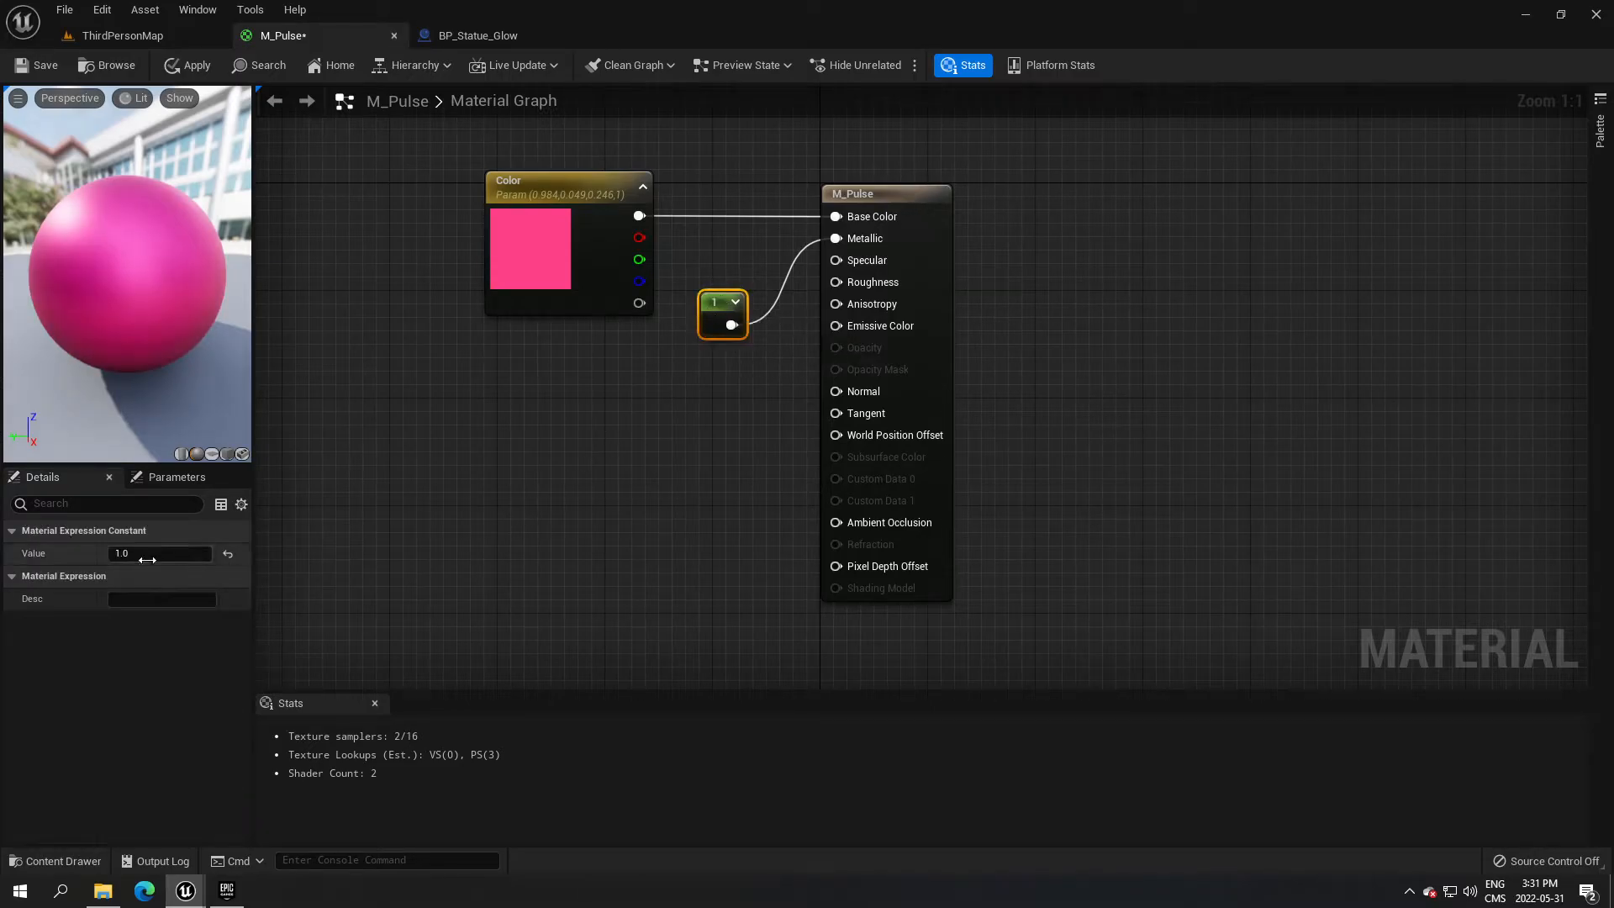
Convert the constant to a parameter named Metallic, and move the result node and the parameter to make room in the graph.
{"action": "right_click", "coordinate": [721, 313]}
{"action": "left_click", "coordinate": [762, 335]}
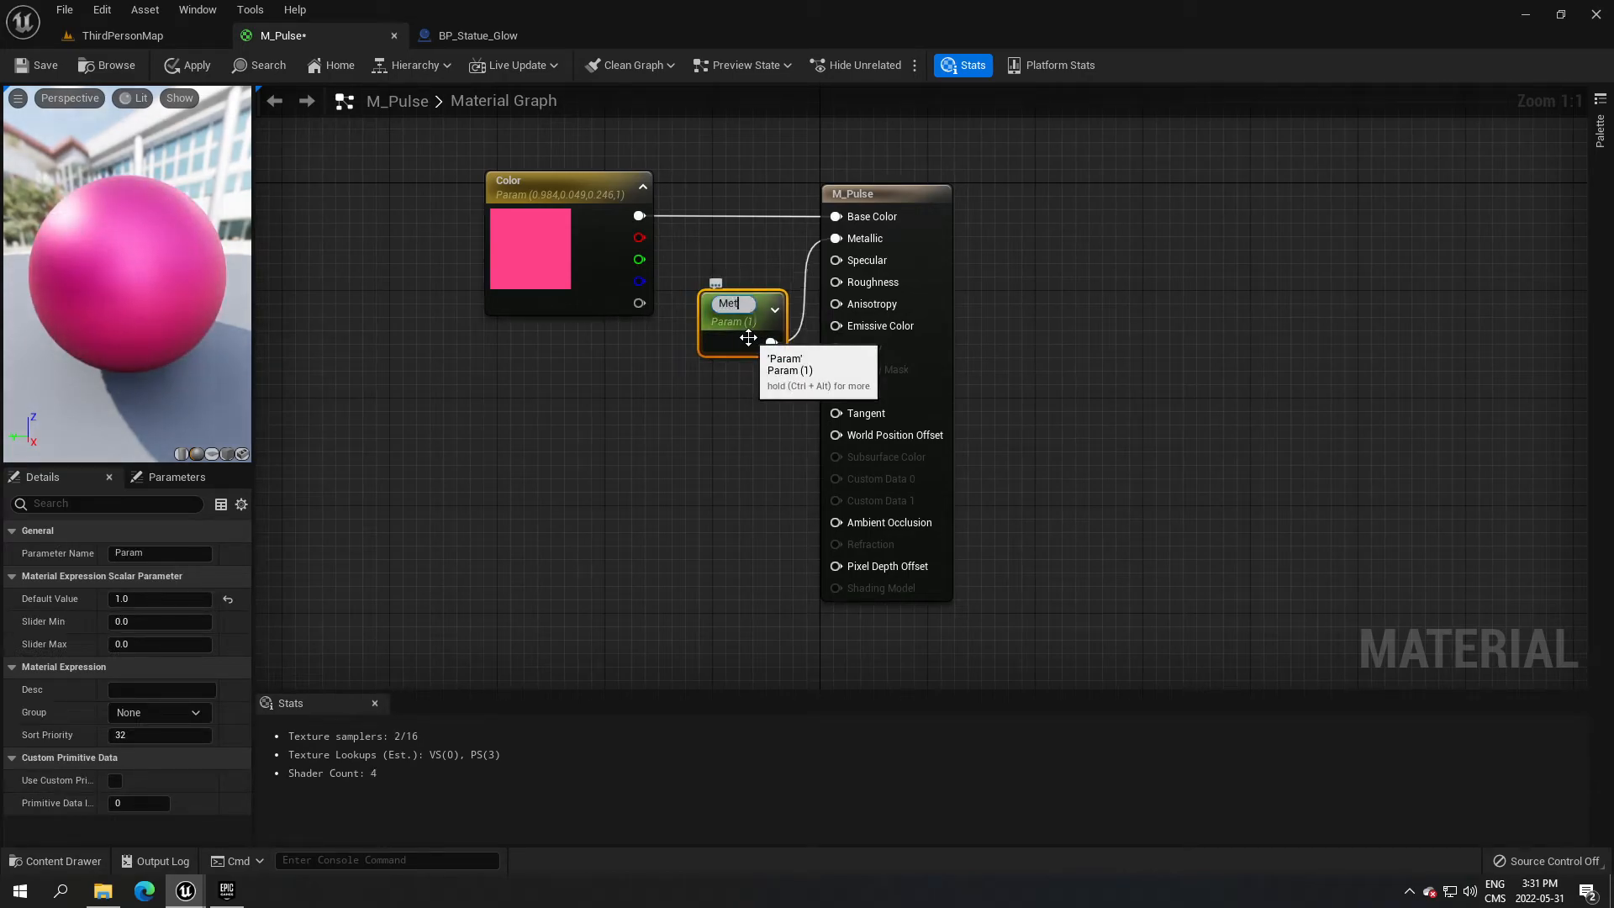
{"action": "type", "text": "Metallic"}
{"action": "key", "text": "Return"}
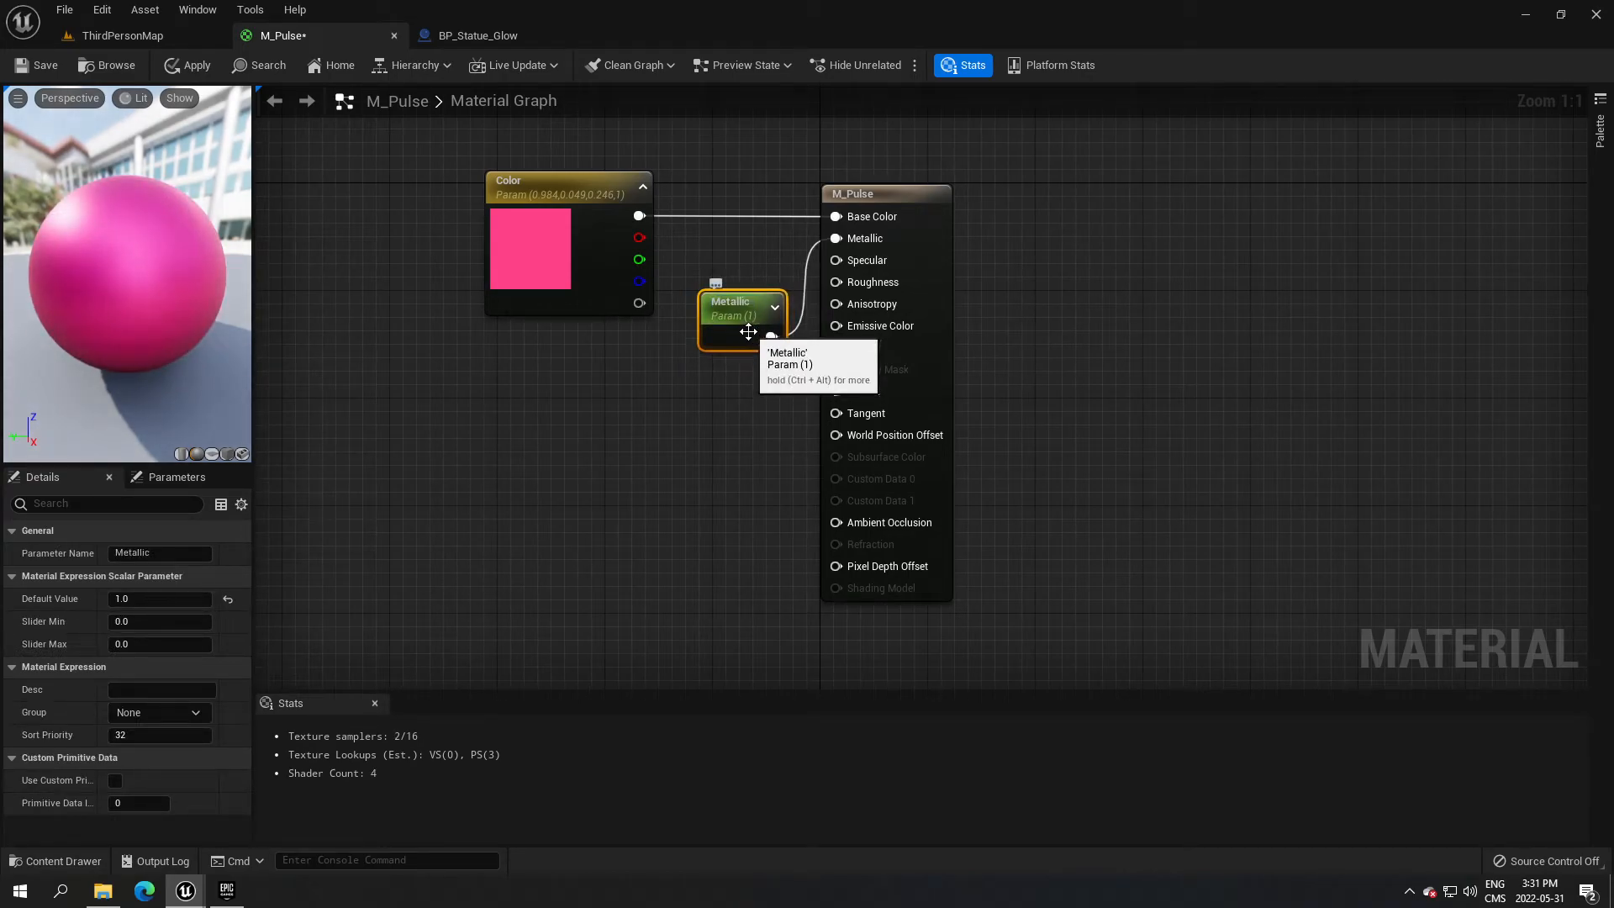
{"action": "left_click_drag", "start_coordinate": [879, 199], "coordinate": [975, 194]}
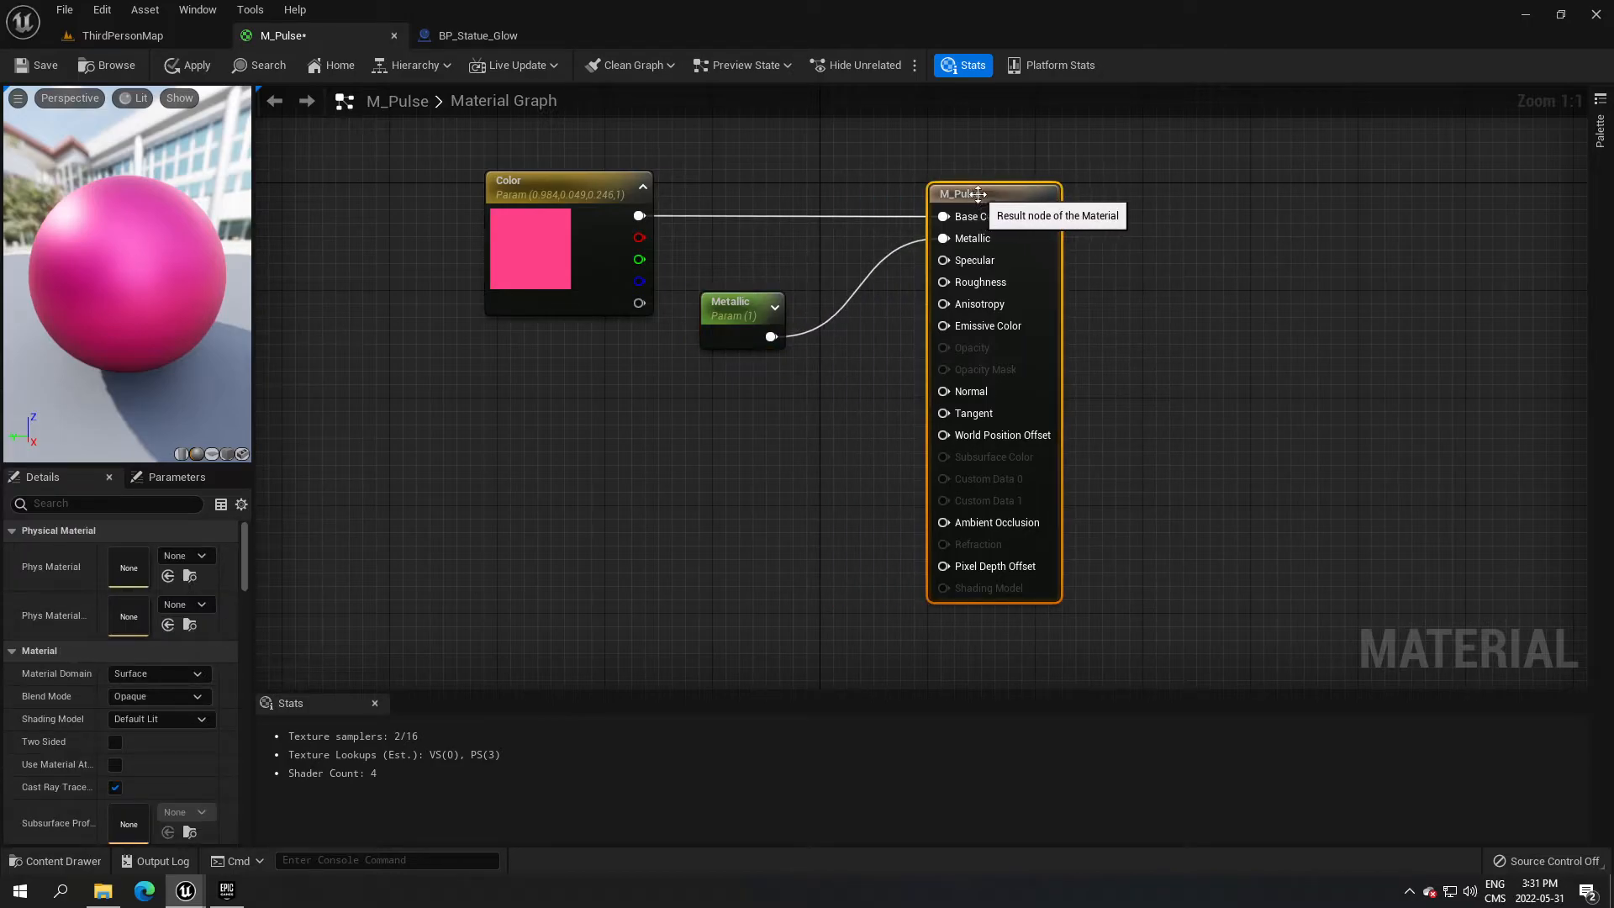
{"action": "left_click_drag", "start_coordinate": [735, 309], "coordinate": [816, 262]}
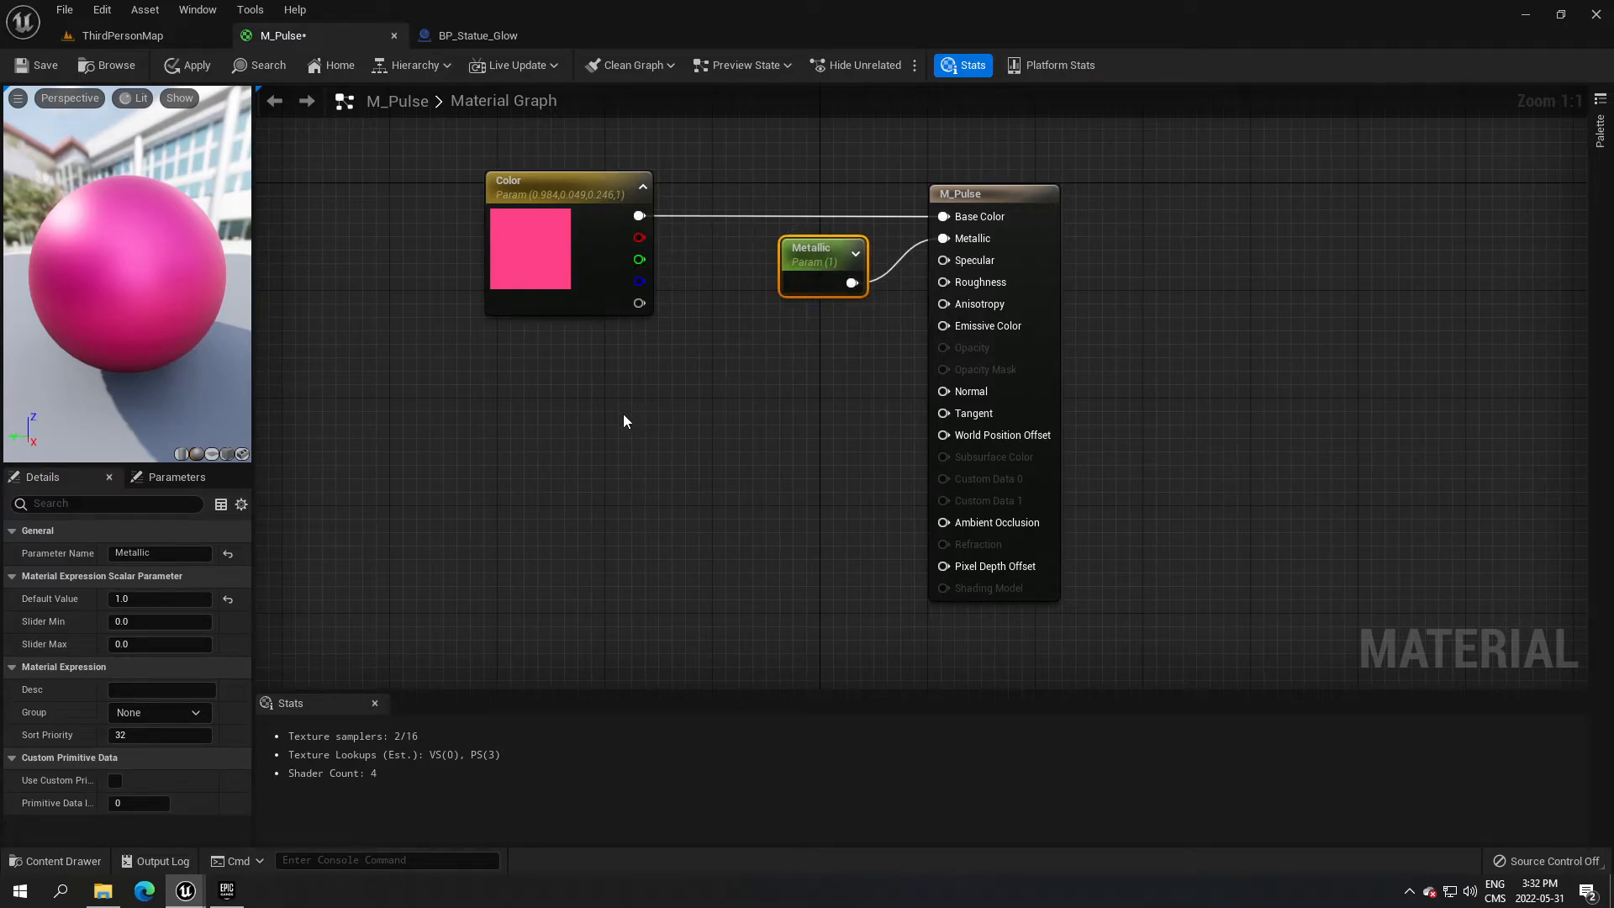
Place two Multiply nodes side by side below the Metallic parameter.
{"action": "key", "text": "m"}
{"action": "left_click", "coordinate": [664, 398]}
{"action": "left_click", "coordinate": [830, 423]}
{"action": "left_click_drag", "start_coordinate": [854, 433], "coordinate": [836, 414]}
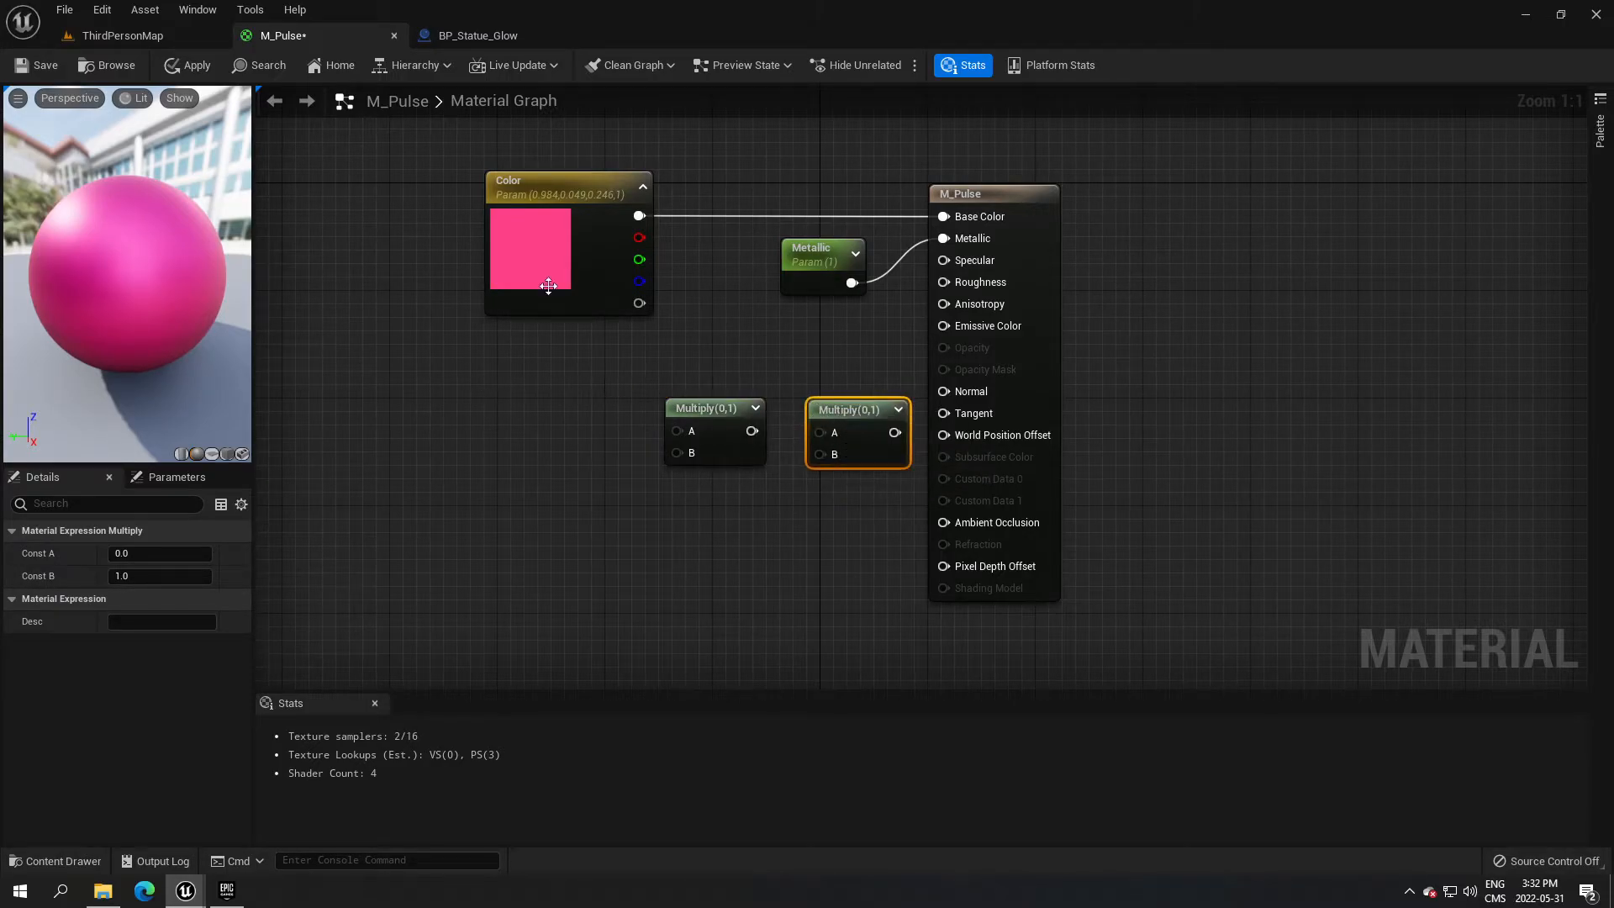
Duplicate the Color parameter and chain the copy through the A inputs of both Multiply nodes into Emissive Color.
{"action": "left_click", "coordinate": [579, 205]}
{"action": "key", "text": "ctrl+d"}
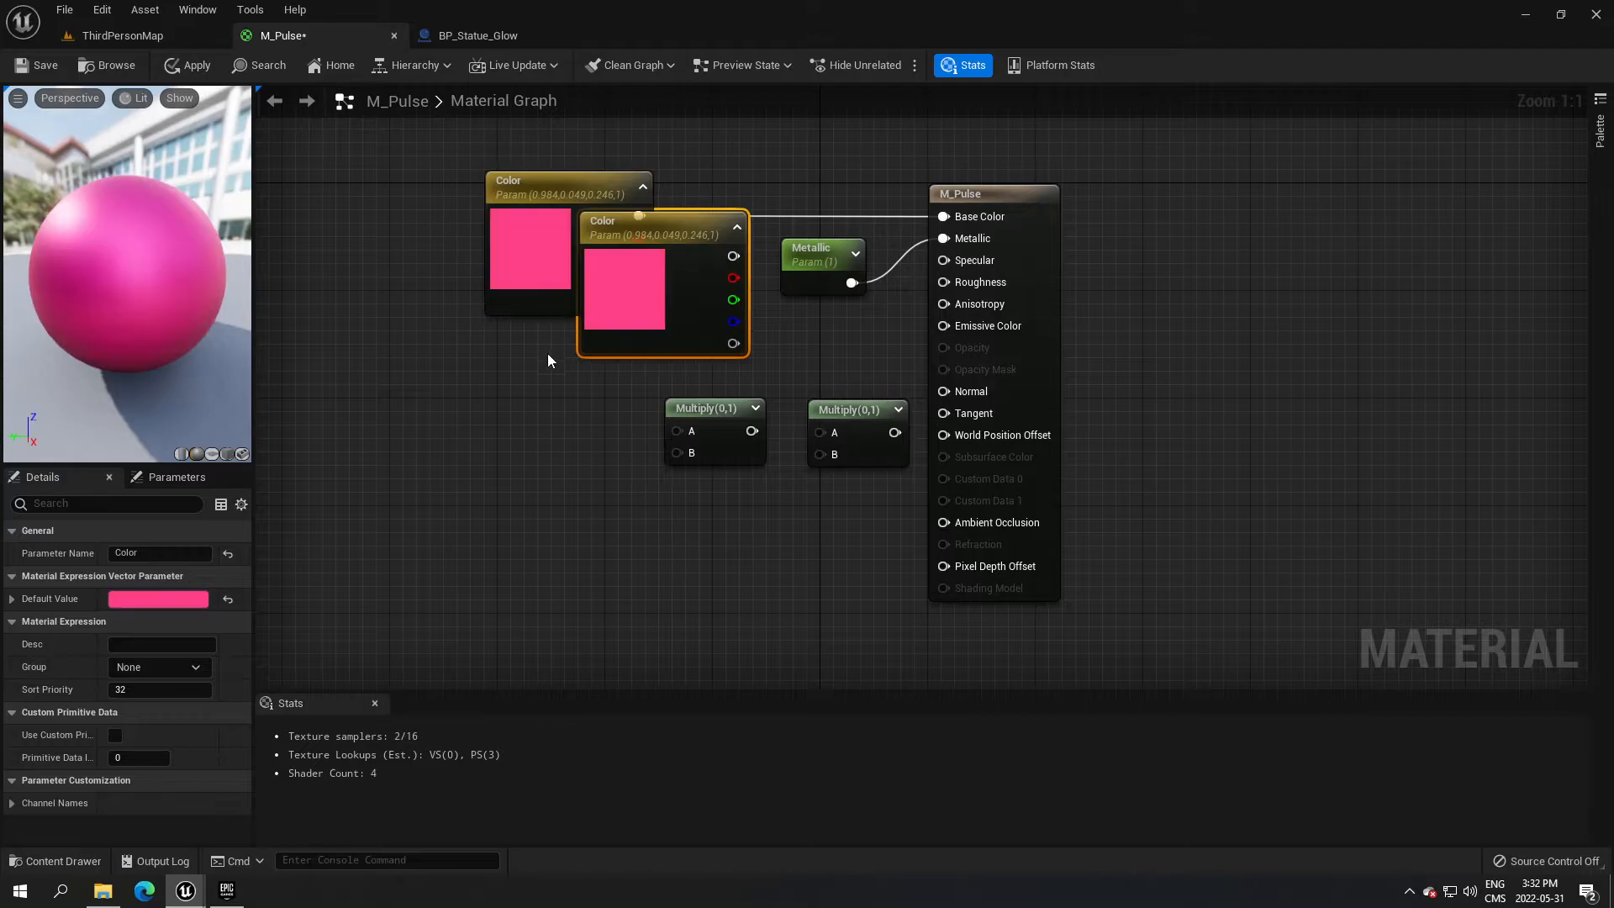
{"action": "left_click_drag", "start_coordinate": [690, 239], "coordinate": [678, 434]}
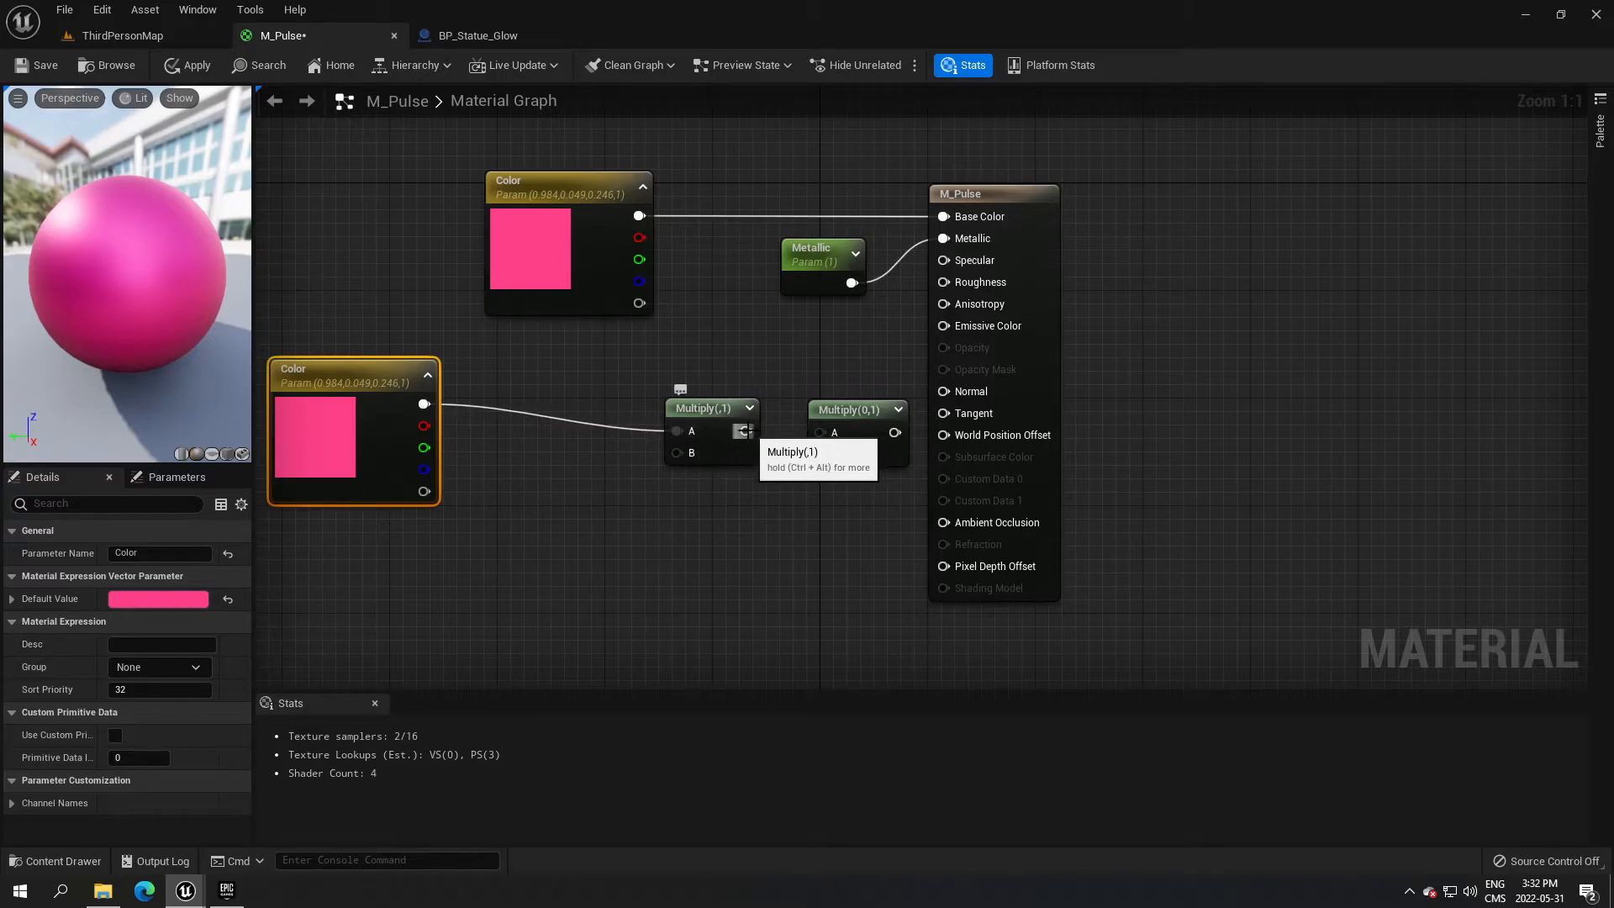
{"action": "left_click_drag", "start_coordinate": [743, 430], "coordinate": [935, 328]}
Add a Sine node feeding the B input of the first Multiply and position it below the duplicated Color.
{"action": "right_click_drag", "start_coordinate": [576, 561], "coordinate": [618, 486]}
{"action": "left_click_drag", "start_coordinate": [753, 384], "coordinate": [561, 479]}
{"action": "type", "text": "sine"}
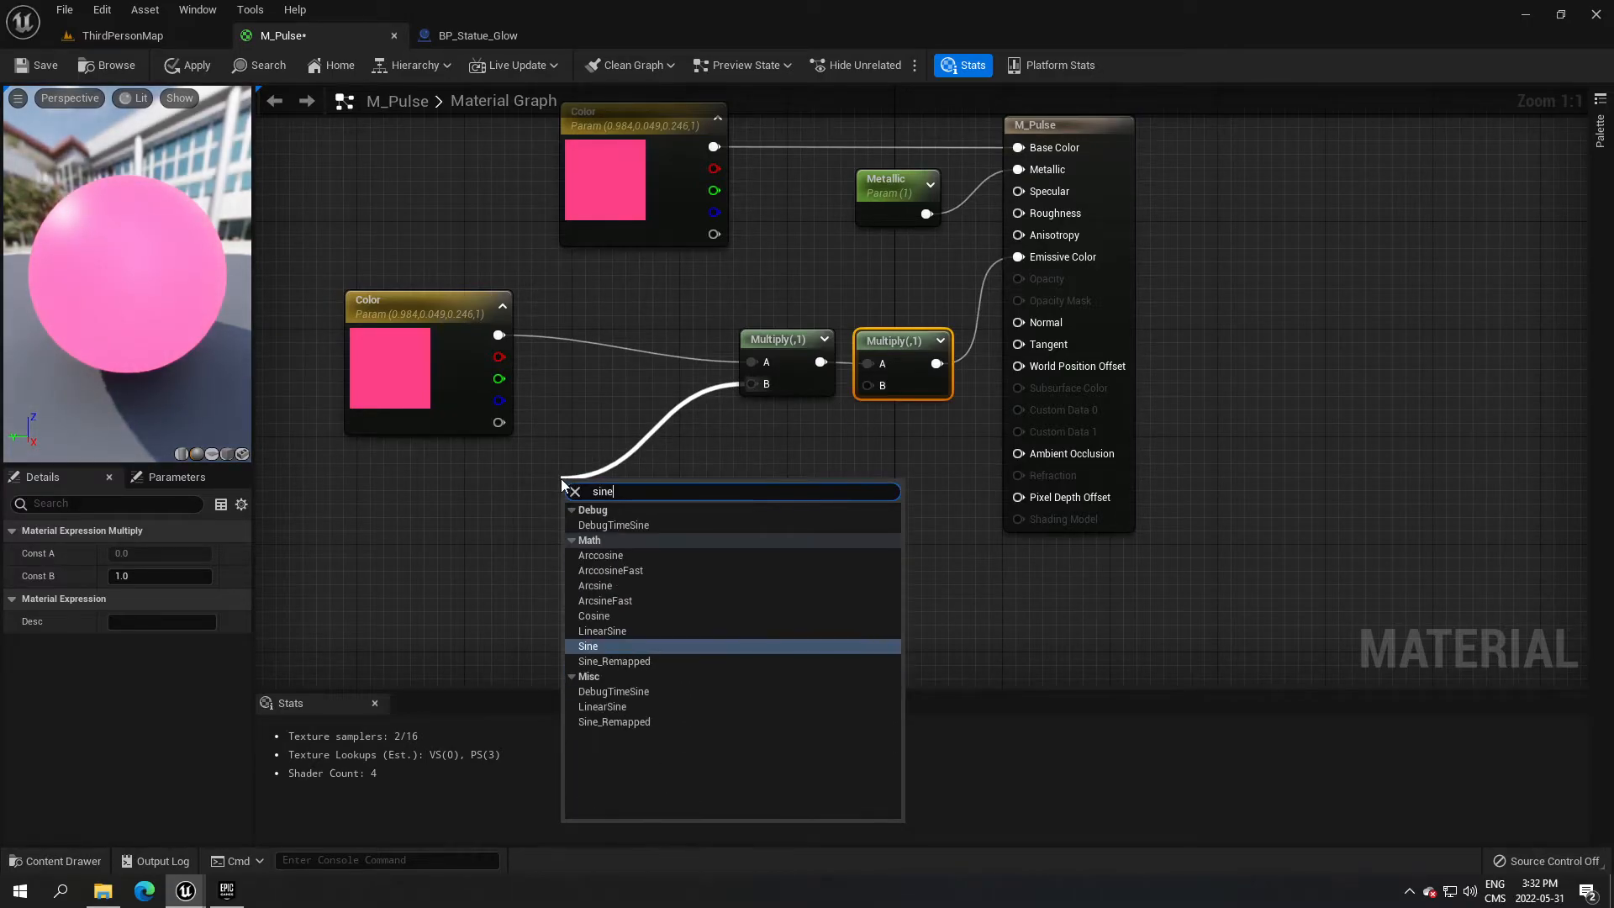
{"action": "left_click", "coordinate": [602, 645]}
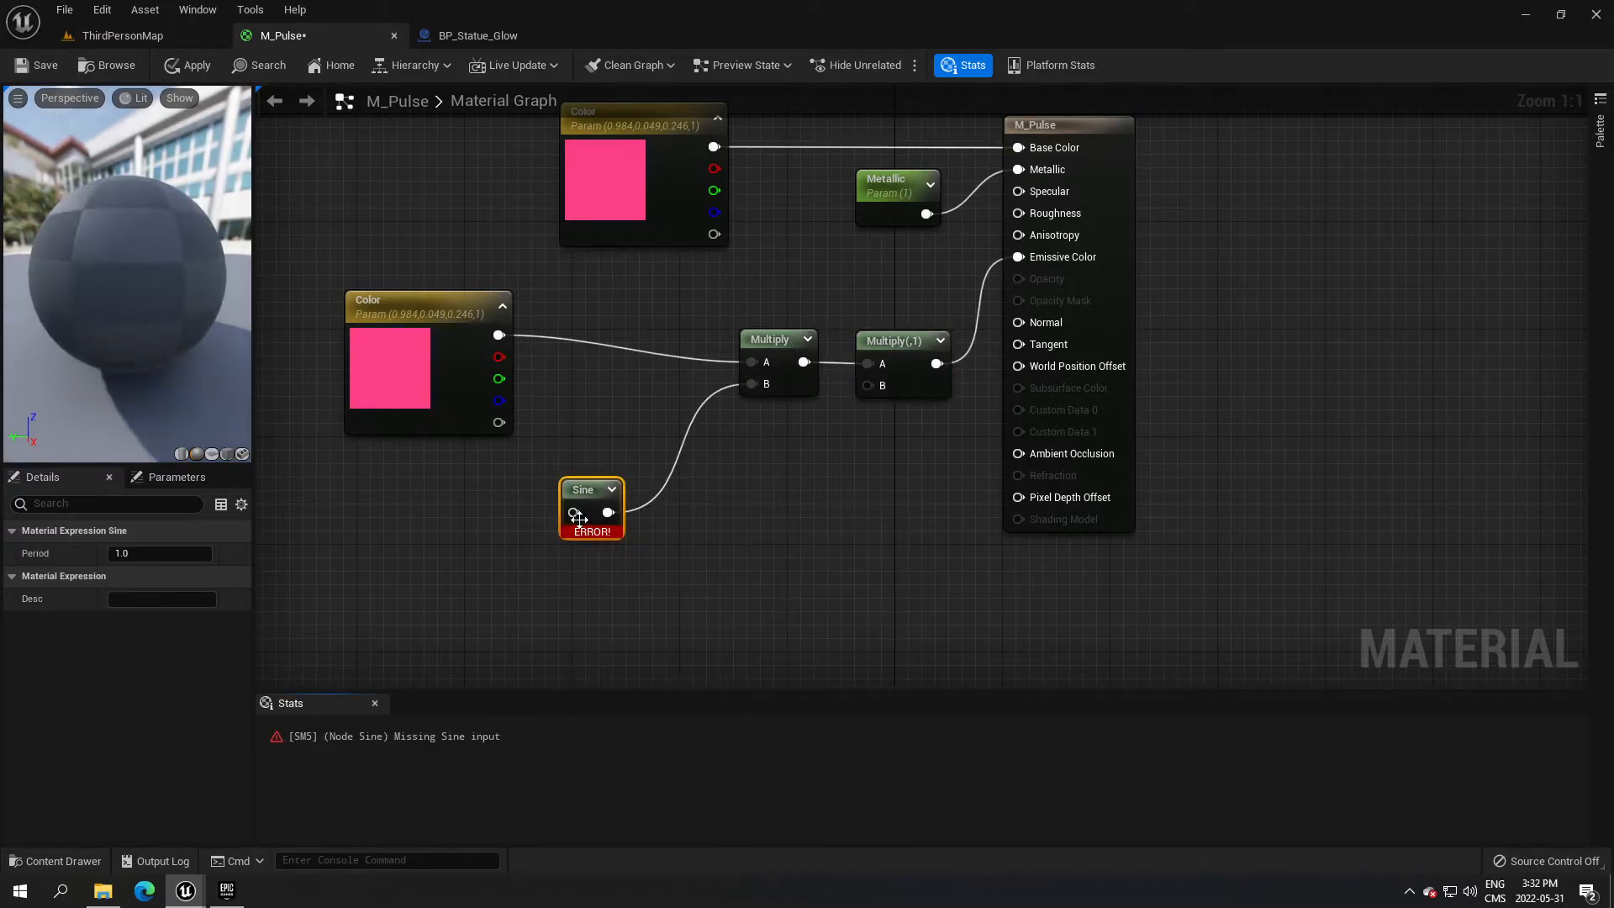
{"action": "left_click_drag", "start_coordinate": [563, 494], "coordinate": [549, 496]}
Add a Constant node feeding the second Multiply's B input and convert it to a parameter named Intensity.
{"action": "right_click_drag", "start_coordinate": [437, 572], "coordinate": [534, 551]}
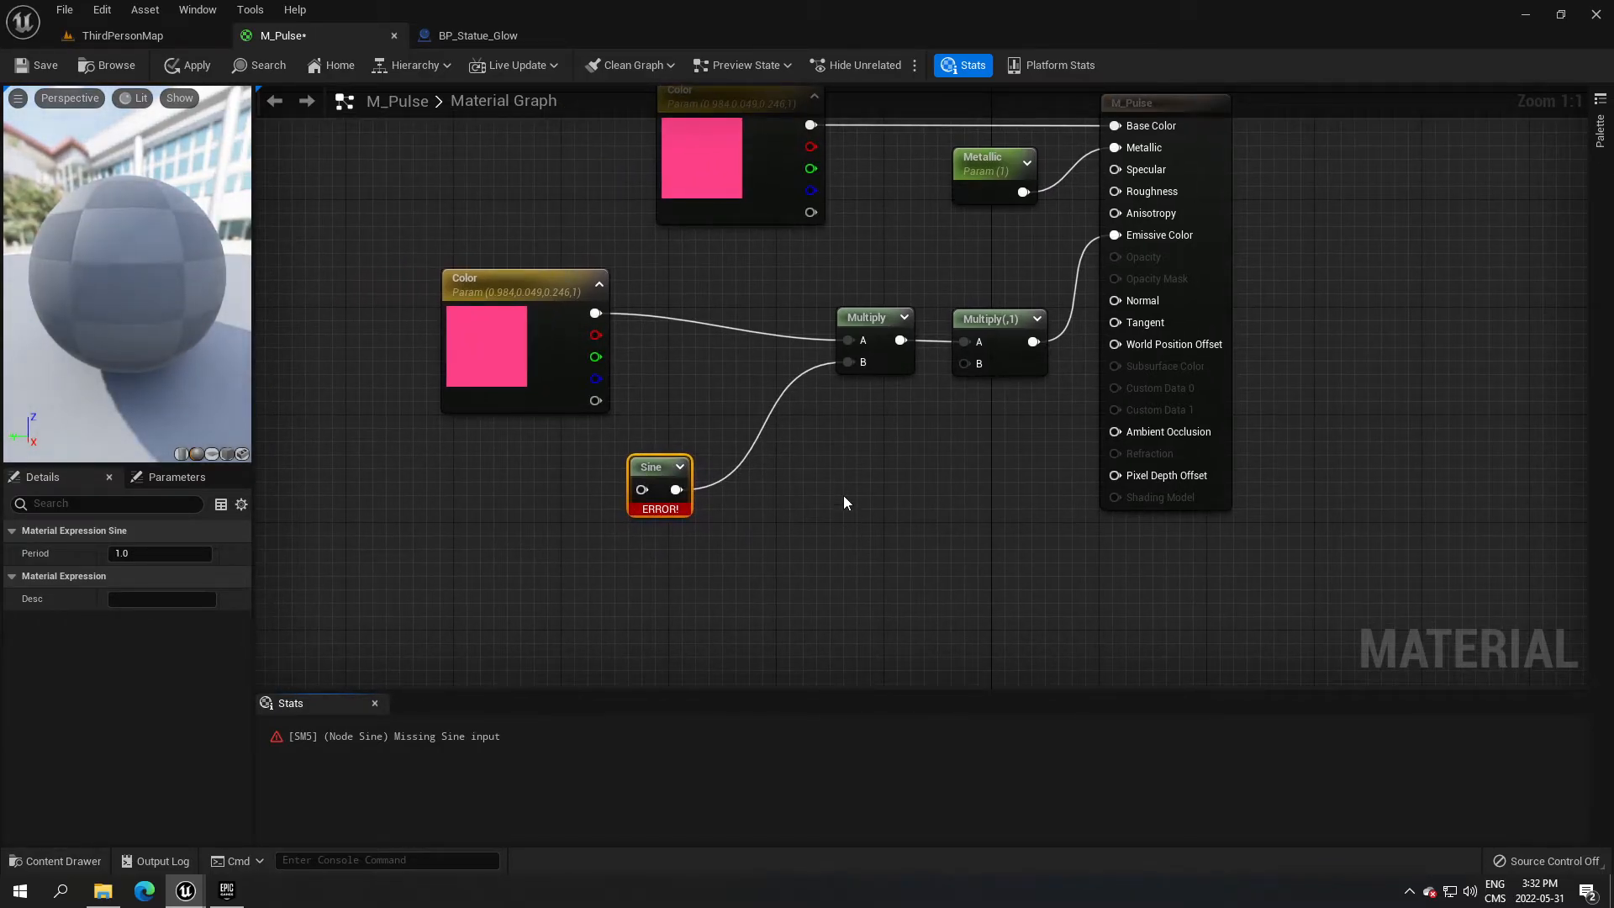
{"action": "left_click", "coordinate": [845, 498]}
{"action": "left_click_drag", "start_coordinate": [877, 529], "coordinate": [970, 363]}
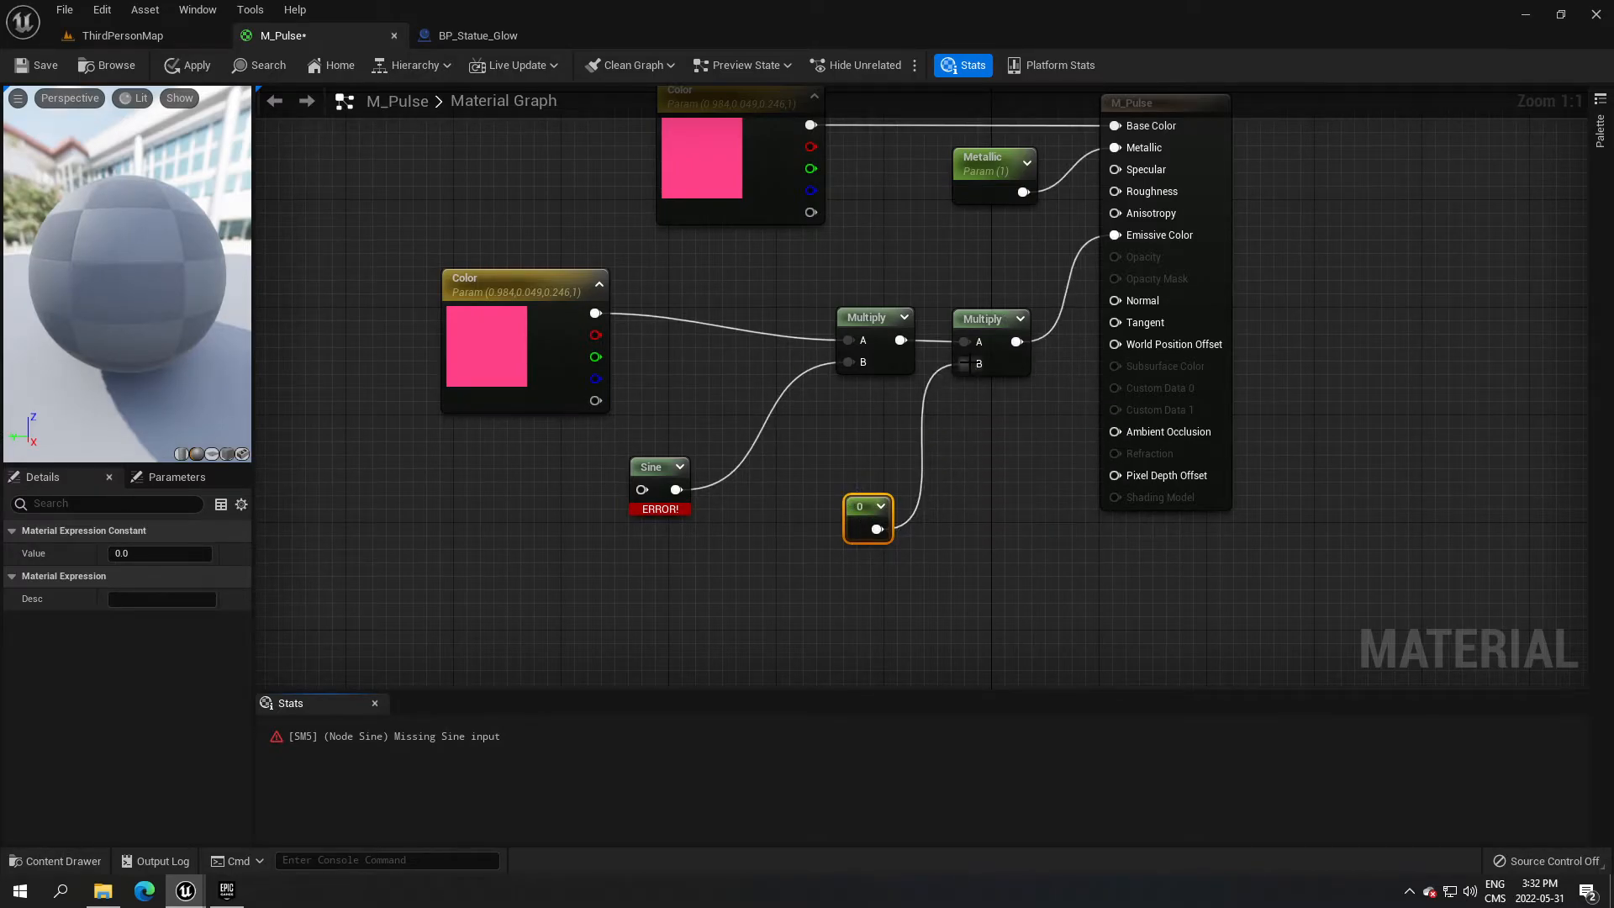
{"action": "right_click", "coordinate": [861, 507]}
{"action": "left_click", "coordinate": [925, 541]}
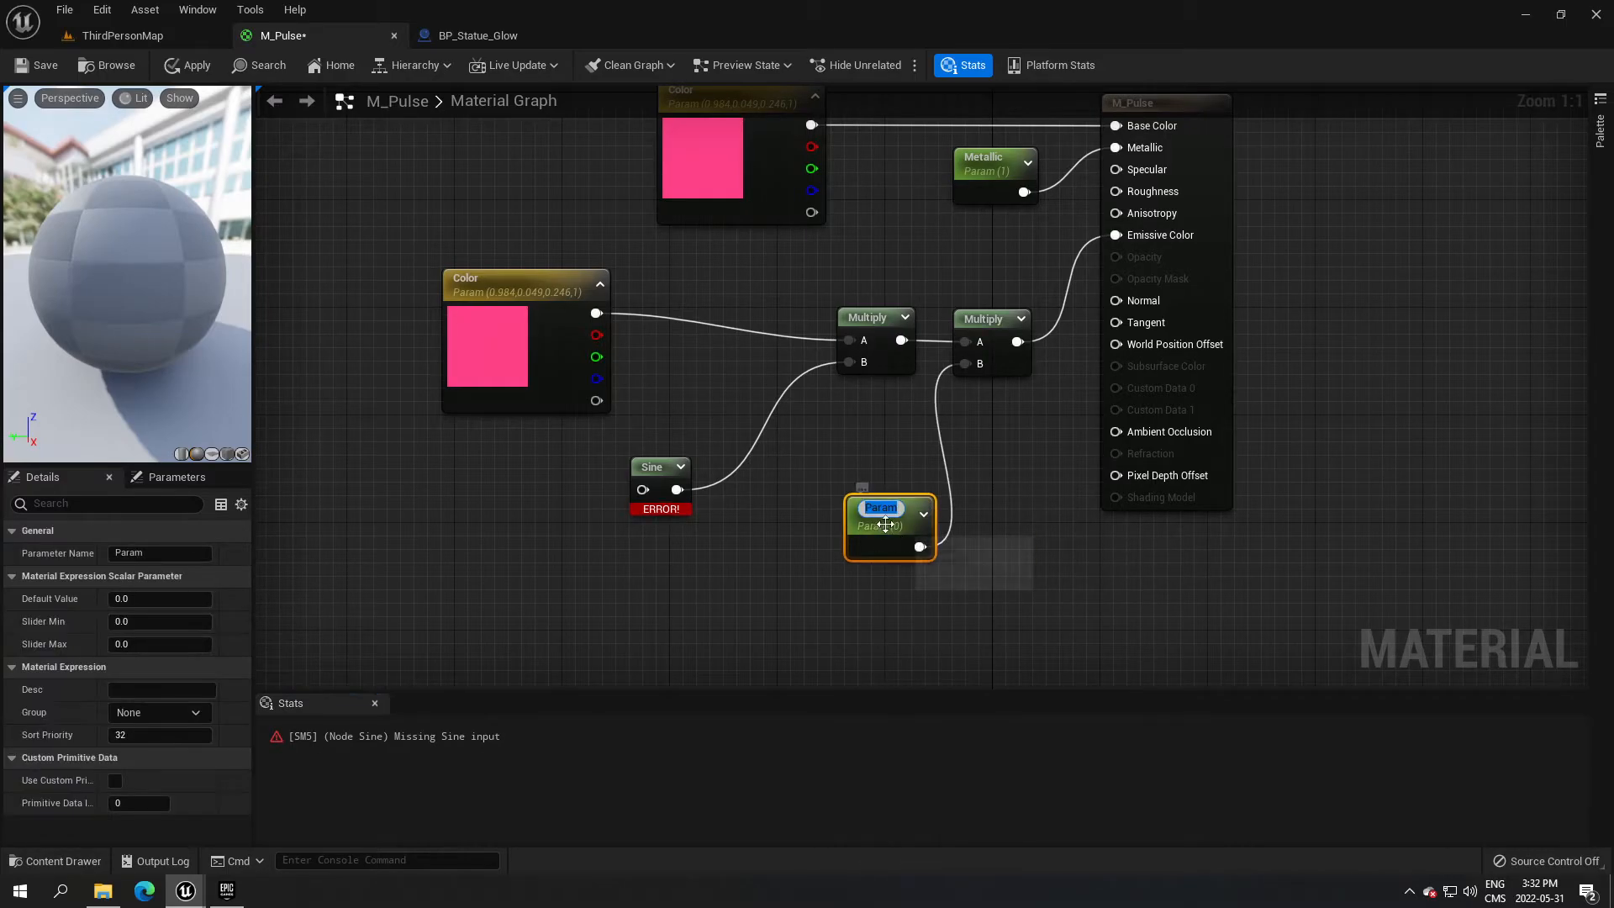
{"action": "type", "text": "Intensity"}
{"action": "key", "text": "Return"}
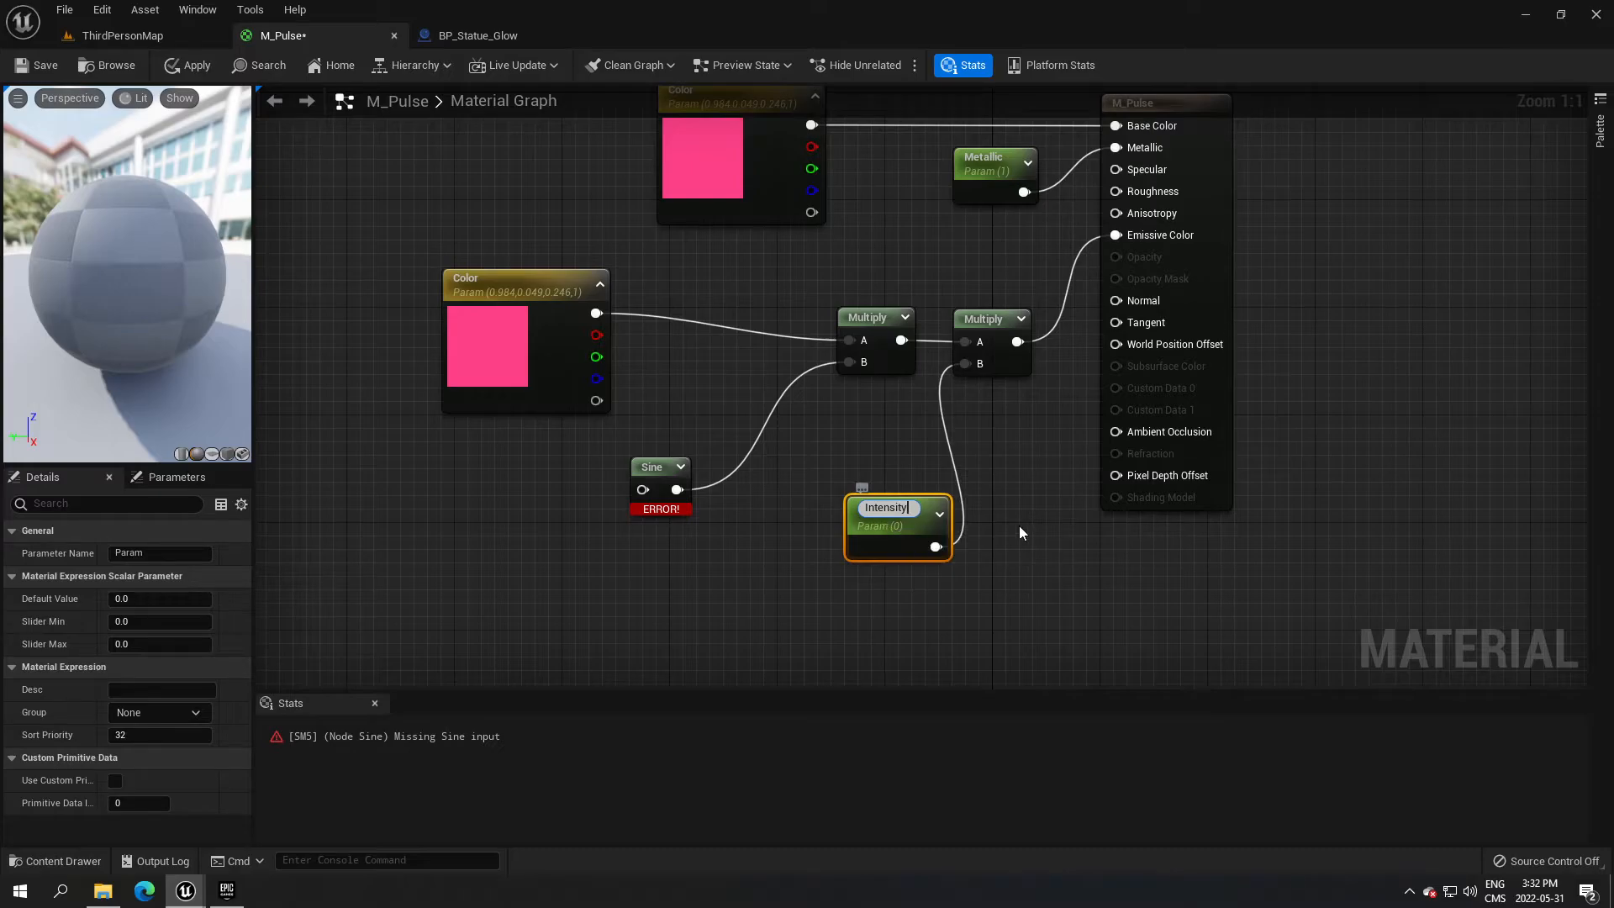
Set the Intensity parameter's default value to 1.
{"action": "left_click", "coordinate": [881, 528]}
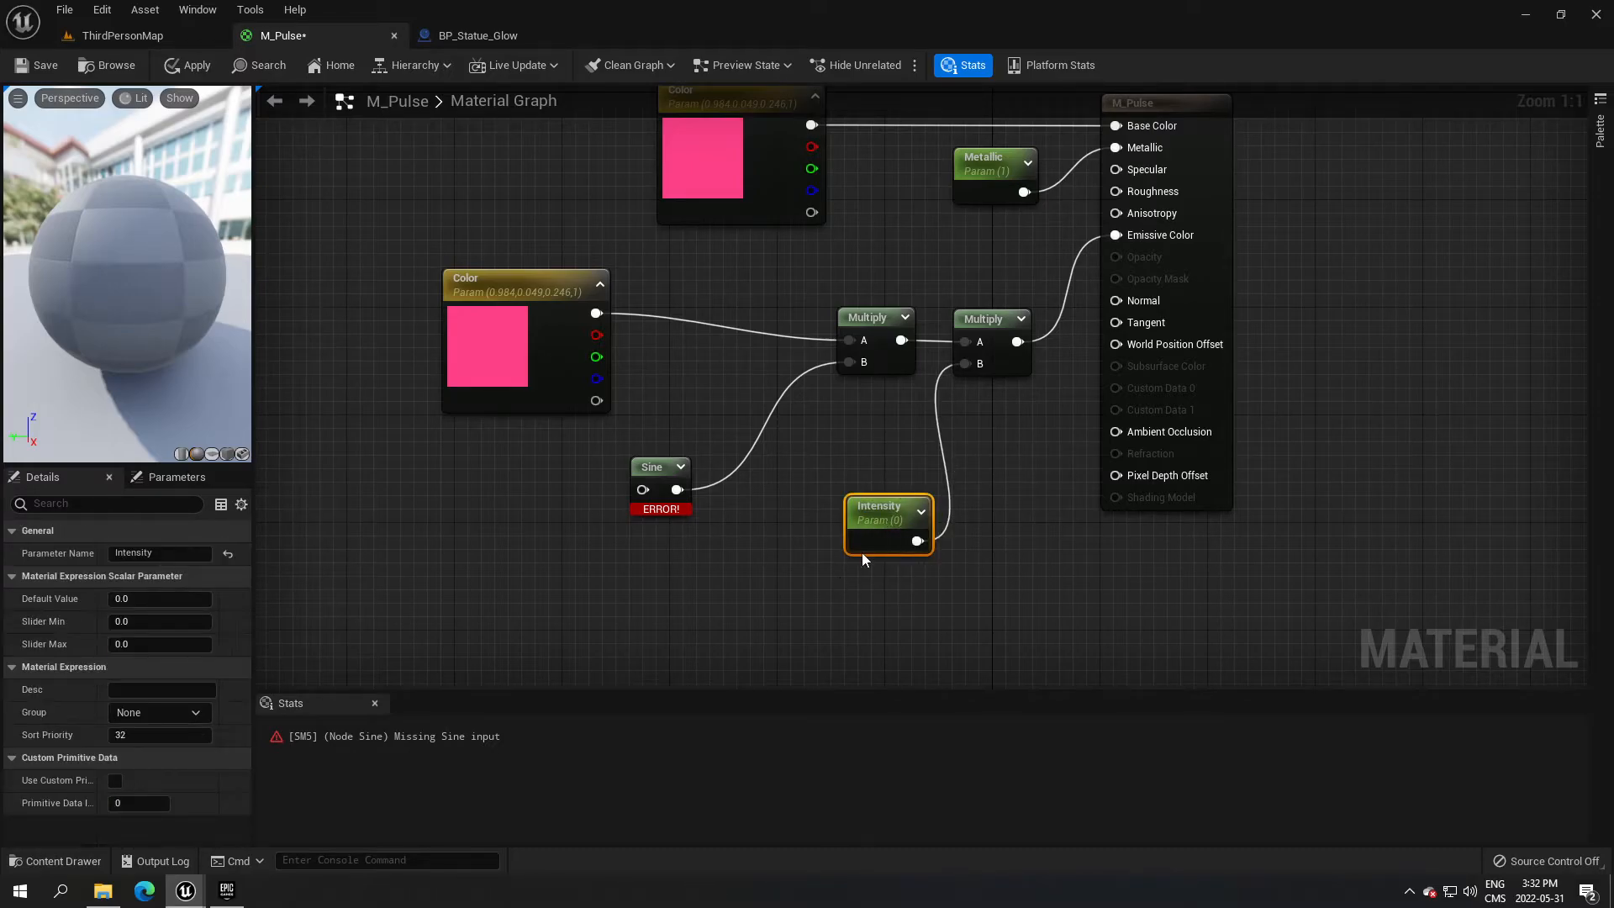
{"action": "left_click", "coordinate": [128, 598]}
{"action": "type", "text": "1"}
{"action": "left_click", "coordinate": [541, 606]}
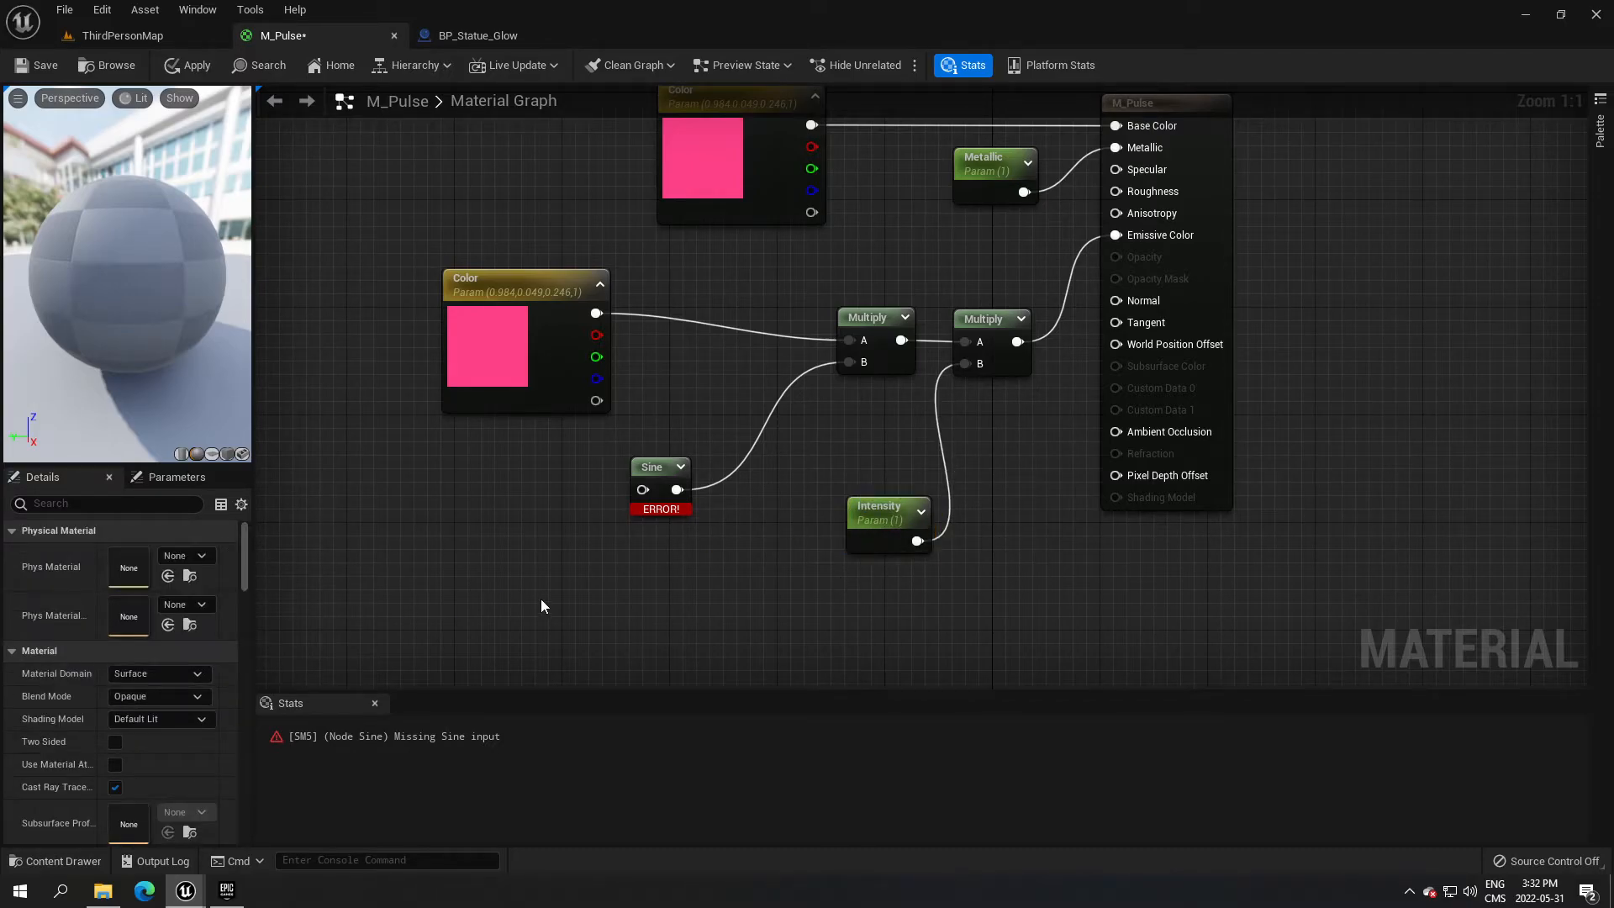
Add another Multiply node before the Sine node and connect its output to the Sine input.
{"action": "right_click_drag", "start_coordinate": [634, 570], "coordinate": [858, 550]}
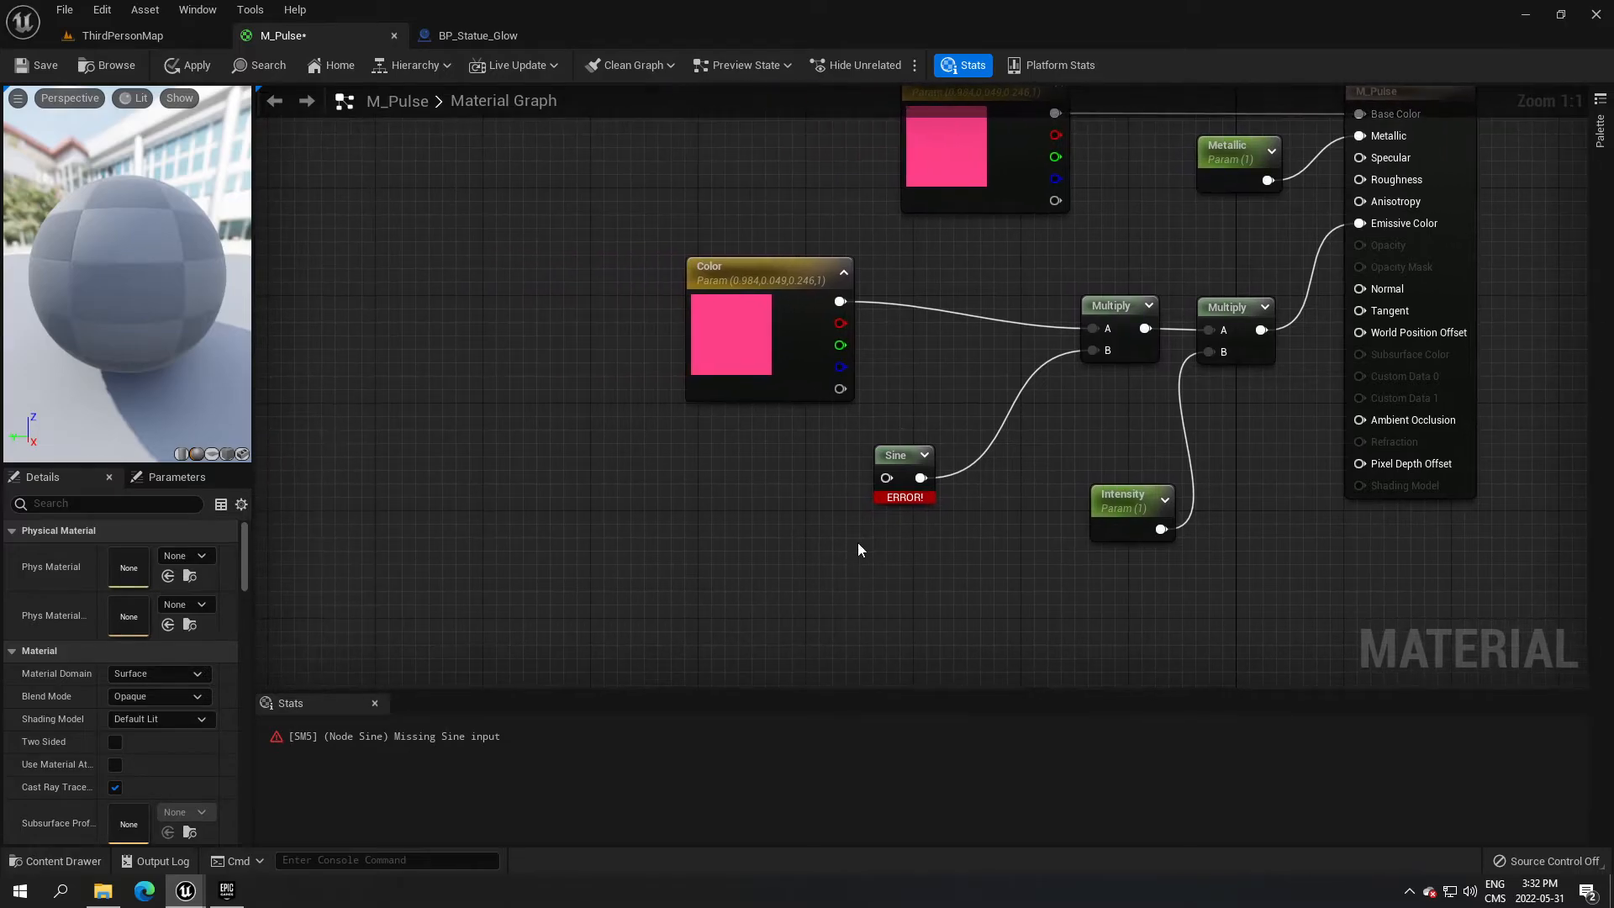
{"action": "left_click_drag", "start_coordinate": [888, 478], "coordinate": [710, 481]}
{"action": "left_click", "coordinate": [645, 502]}
{"action": "left_click", "coordinate": [675, 477]}
{"action": "left_click_drag", "start_coordinate": [762, 509], "coordinate": [884, 478]}
Add a Time node feeding the A input of the Multiply that drives Sine.
{"action": "left_click_drag", "start_coordinate": [718, 487], "coordinate": [568, 440]}
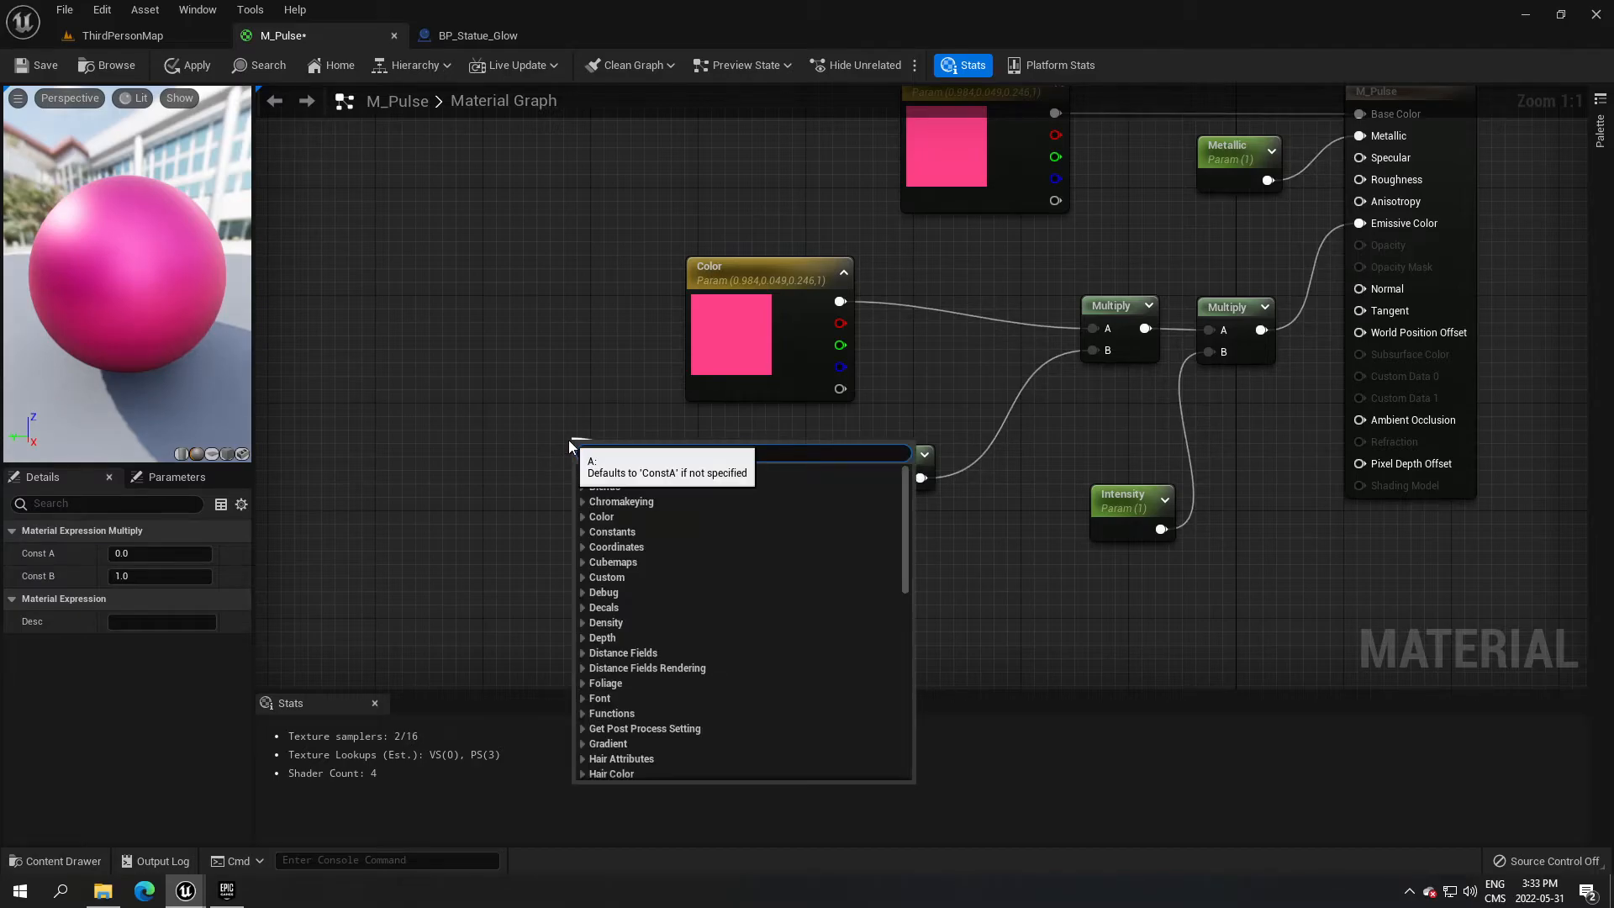
{"action": "type", "text": "time"}
{"action": "key", "text": "Return"}
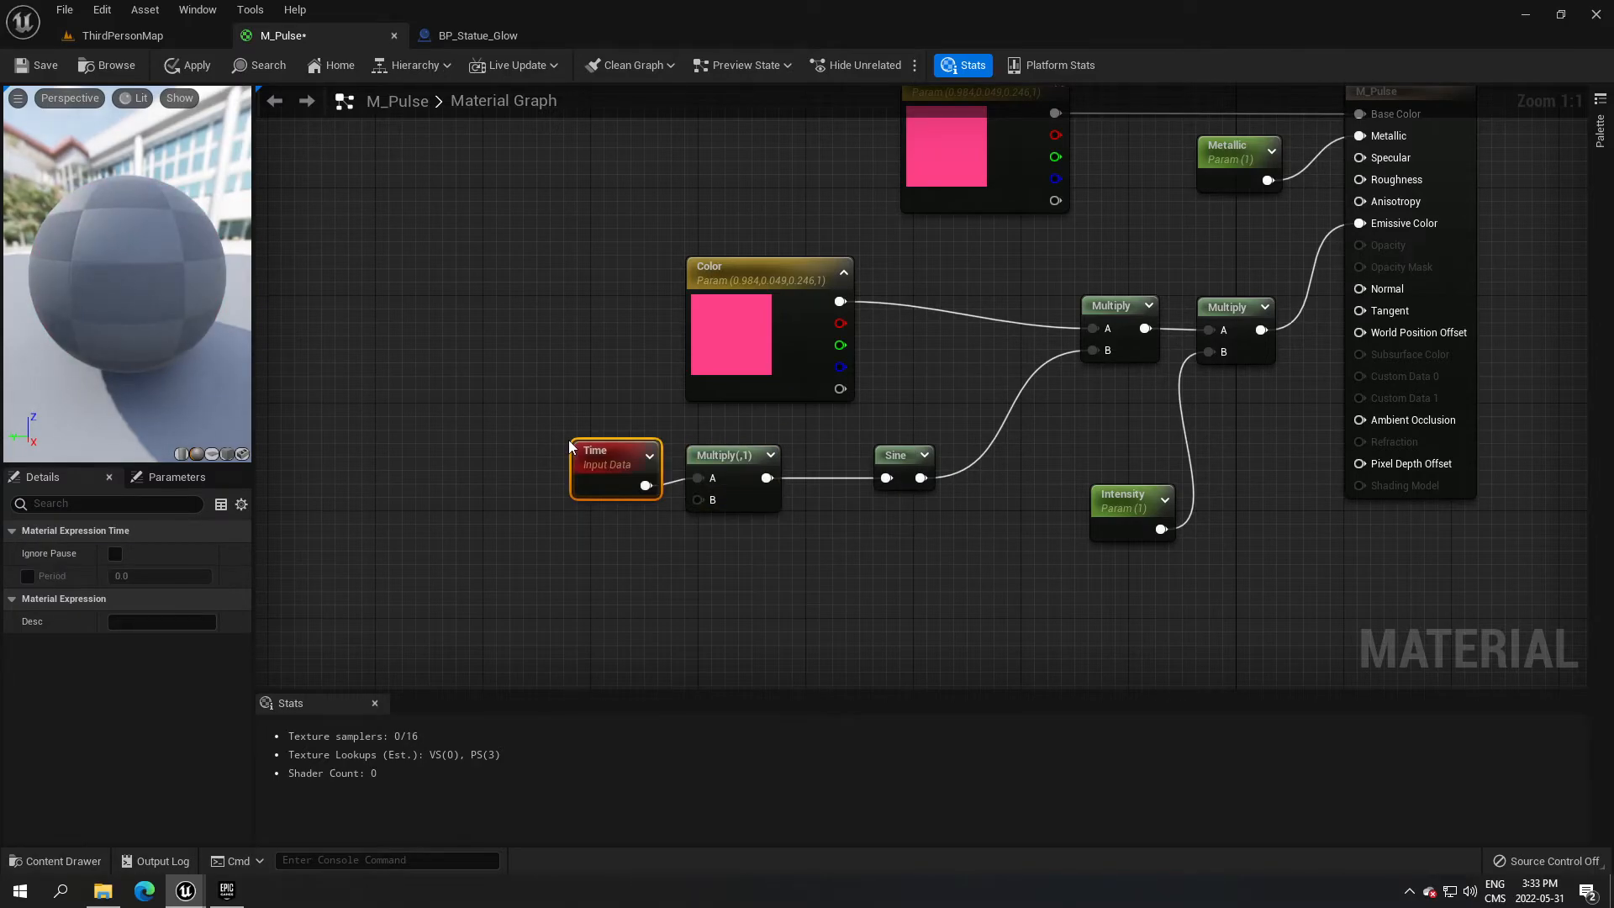
Add a Constant node with value 1 feeding the B input of the Multiply between Time and Sine.
{"action": "left_click_drag", "start_coordinate": [588, 445], "coordinate": [543, 425]}
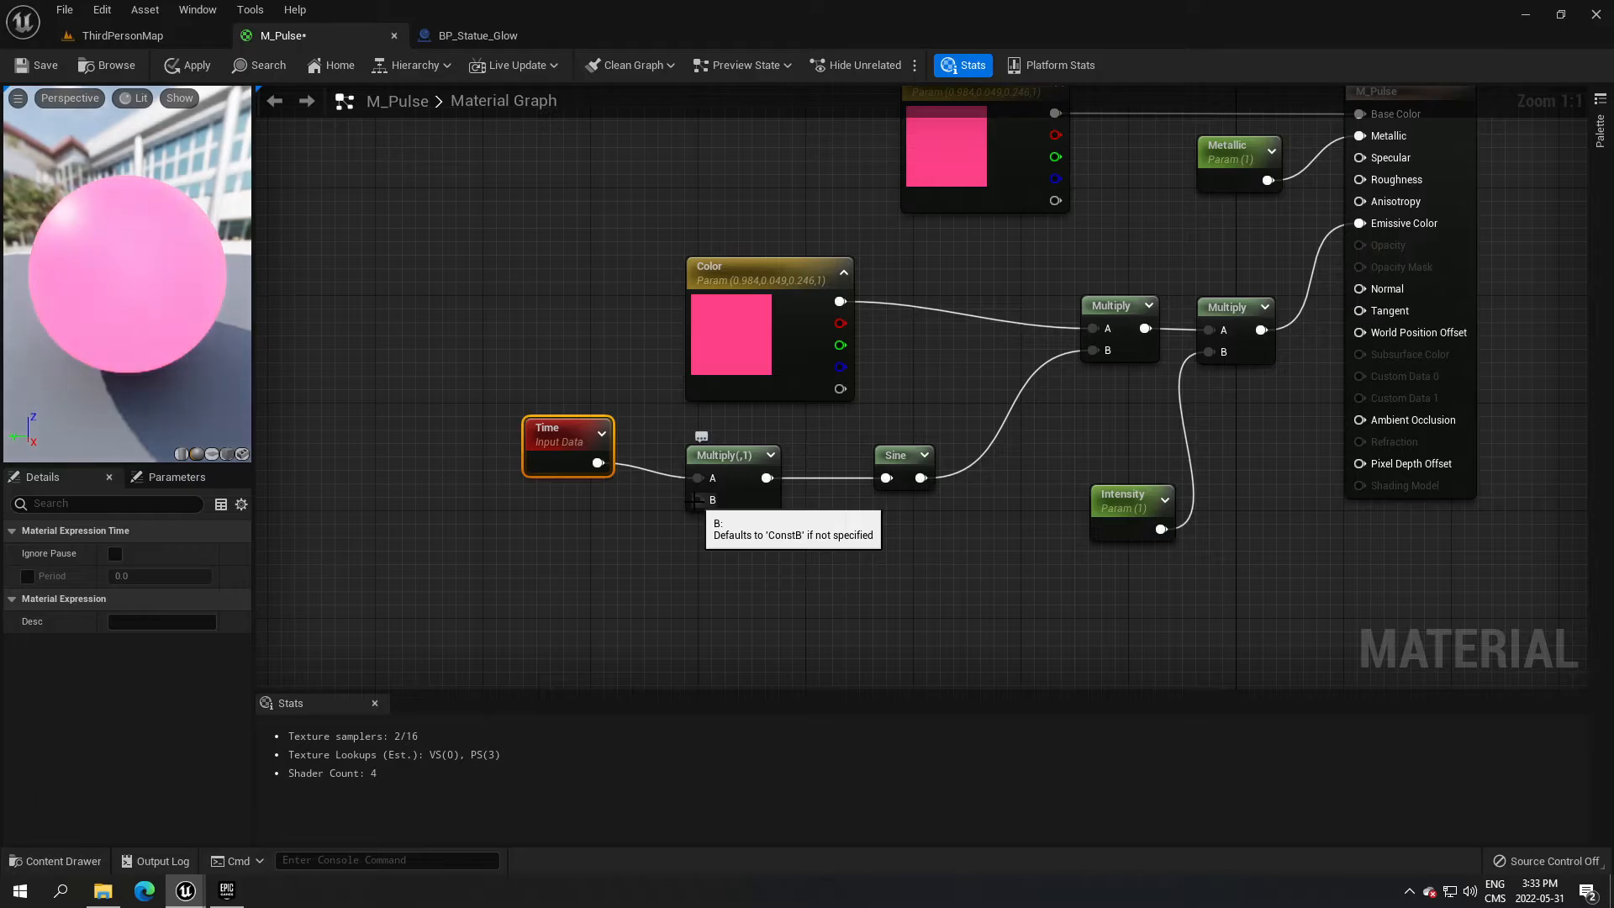
{"action": "key", "text": "1"}
{"action": "left_click", "coordinate": [555, 542]}
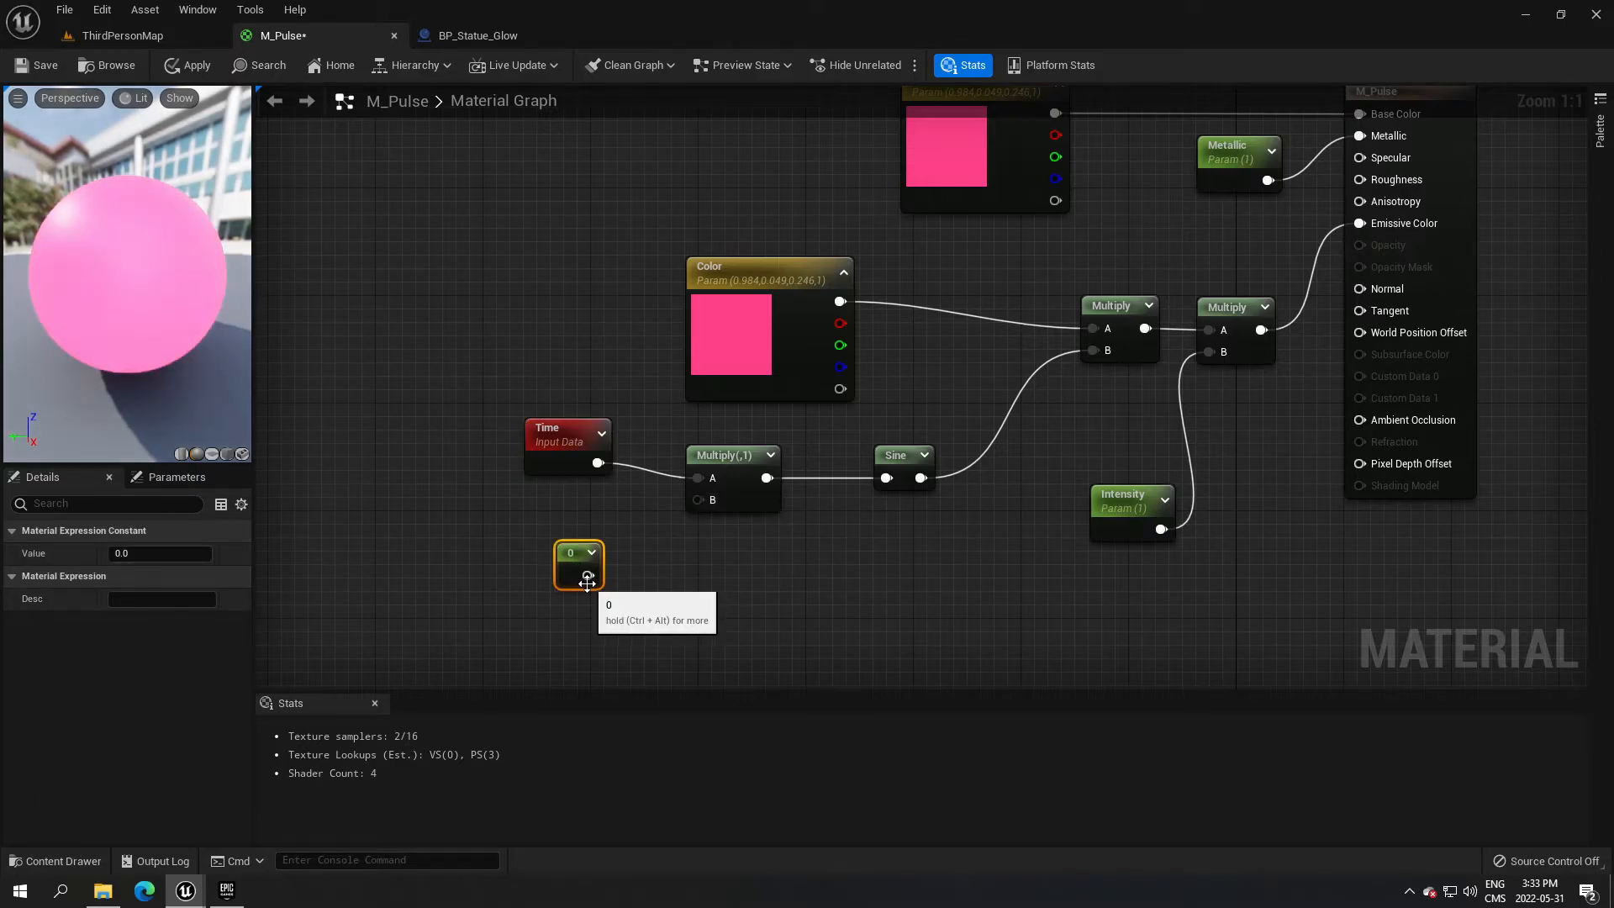
{"action": "left_click_drag", "start_coordinate": [586, 576], "coordinate": [698, 500]}
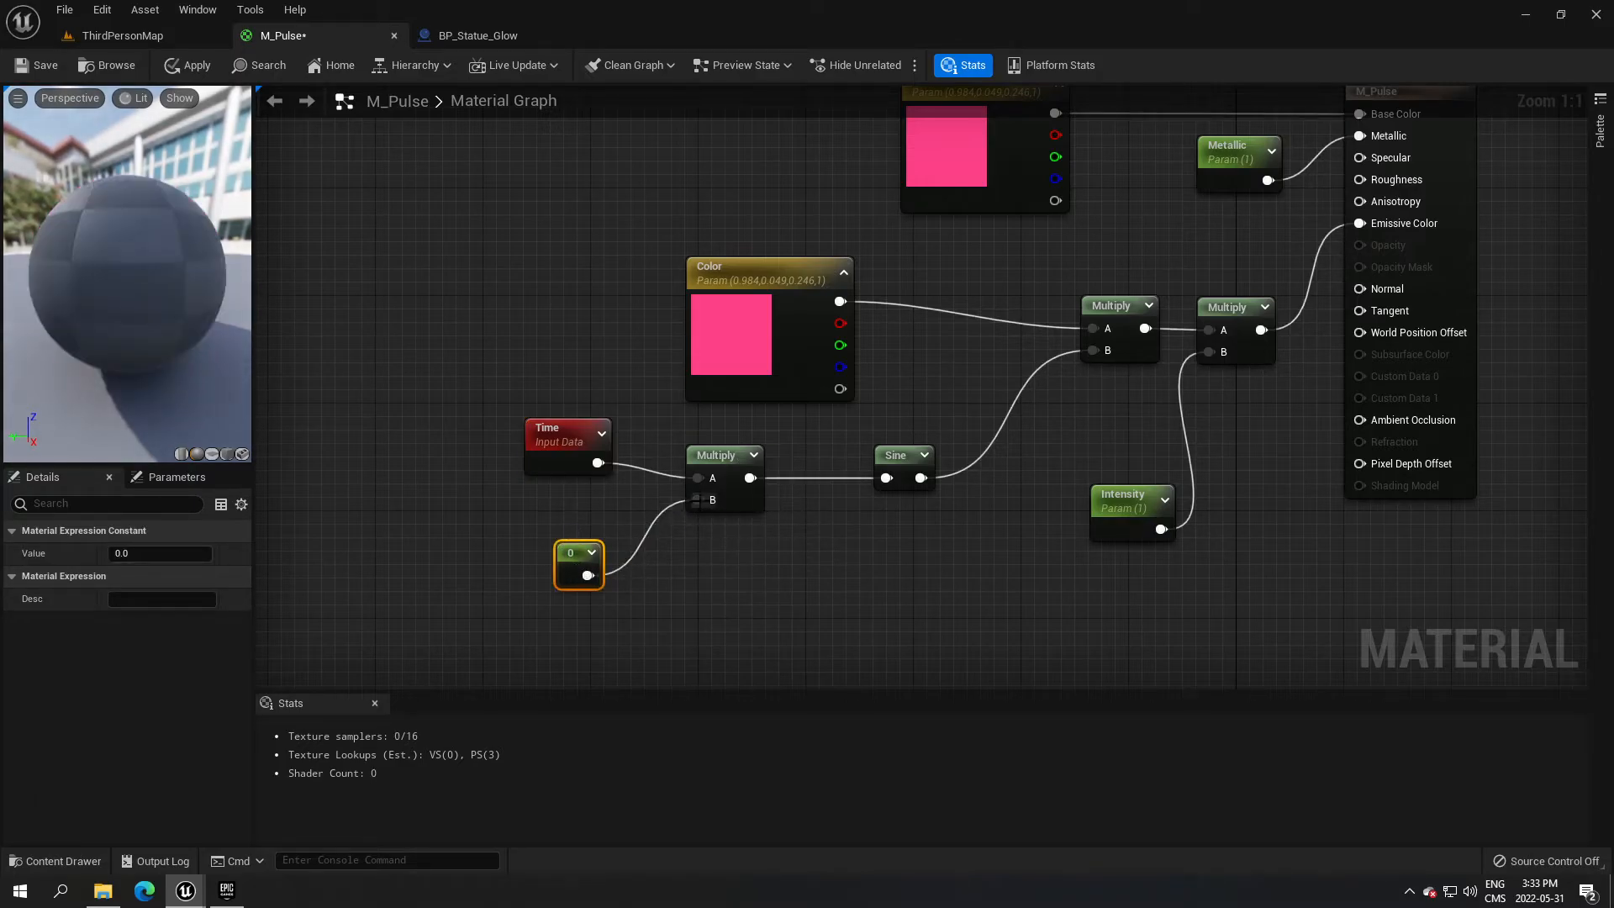
{"action": "left_click", "coordinate": [189, 554]}
{"action": "type", "text": "1"}
{"action": "left_click", "coordinate": [341, 570]}
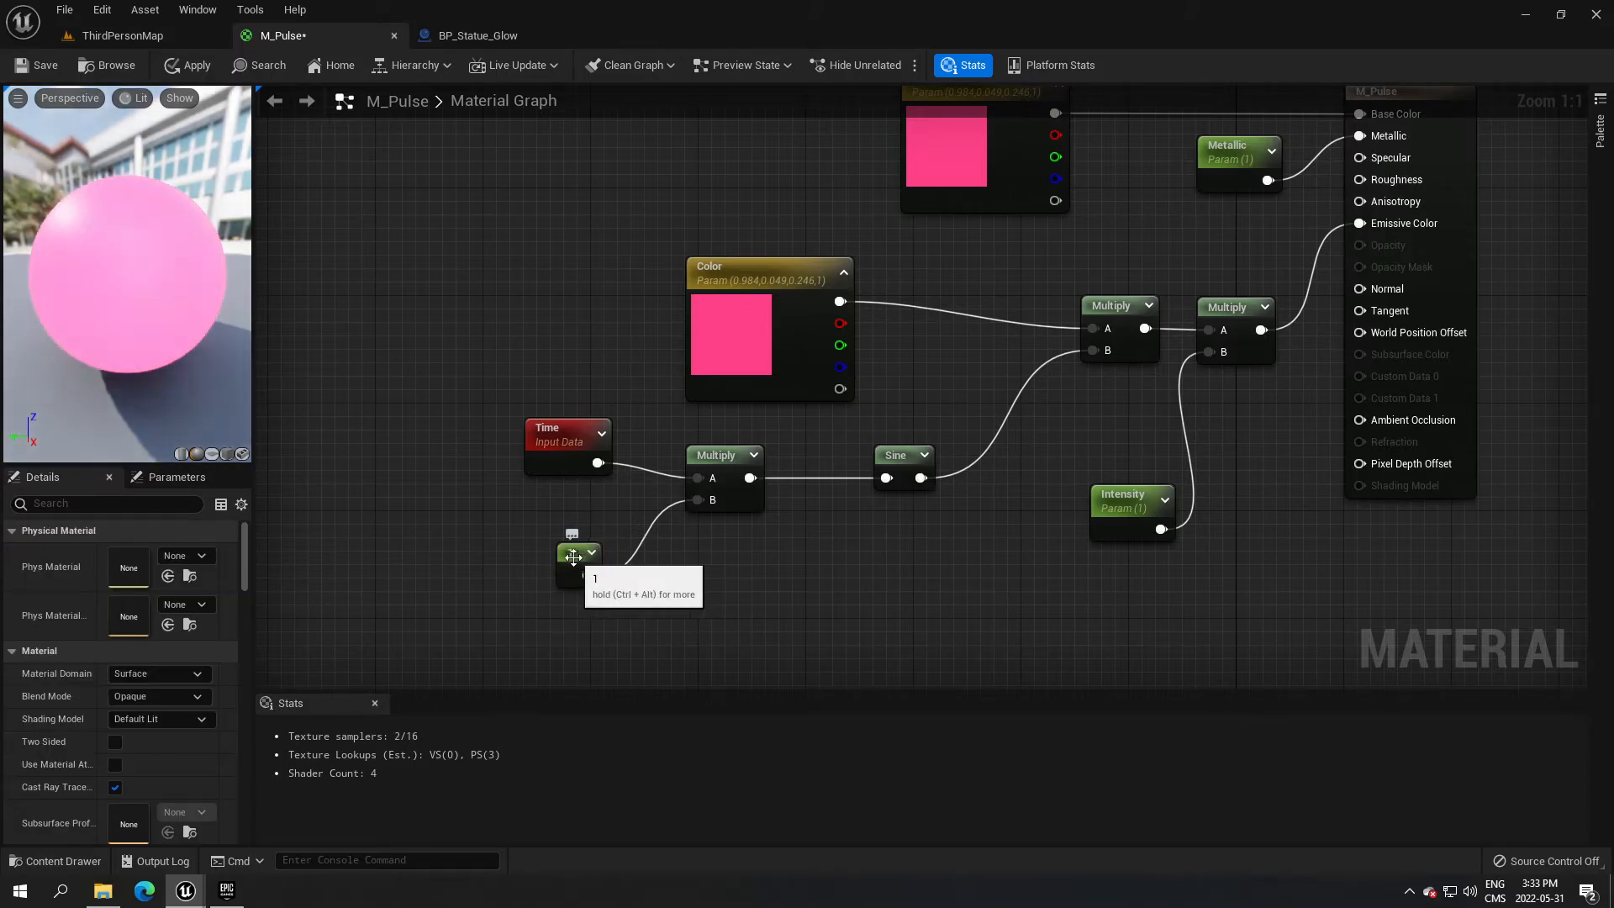
{"action": "left_click_drag", "start_coordinate": [568, 557], "coordinate": [552, 542]}
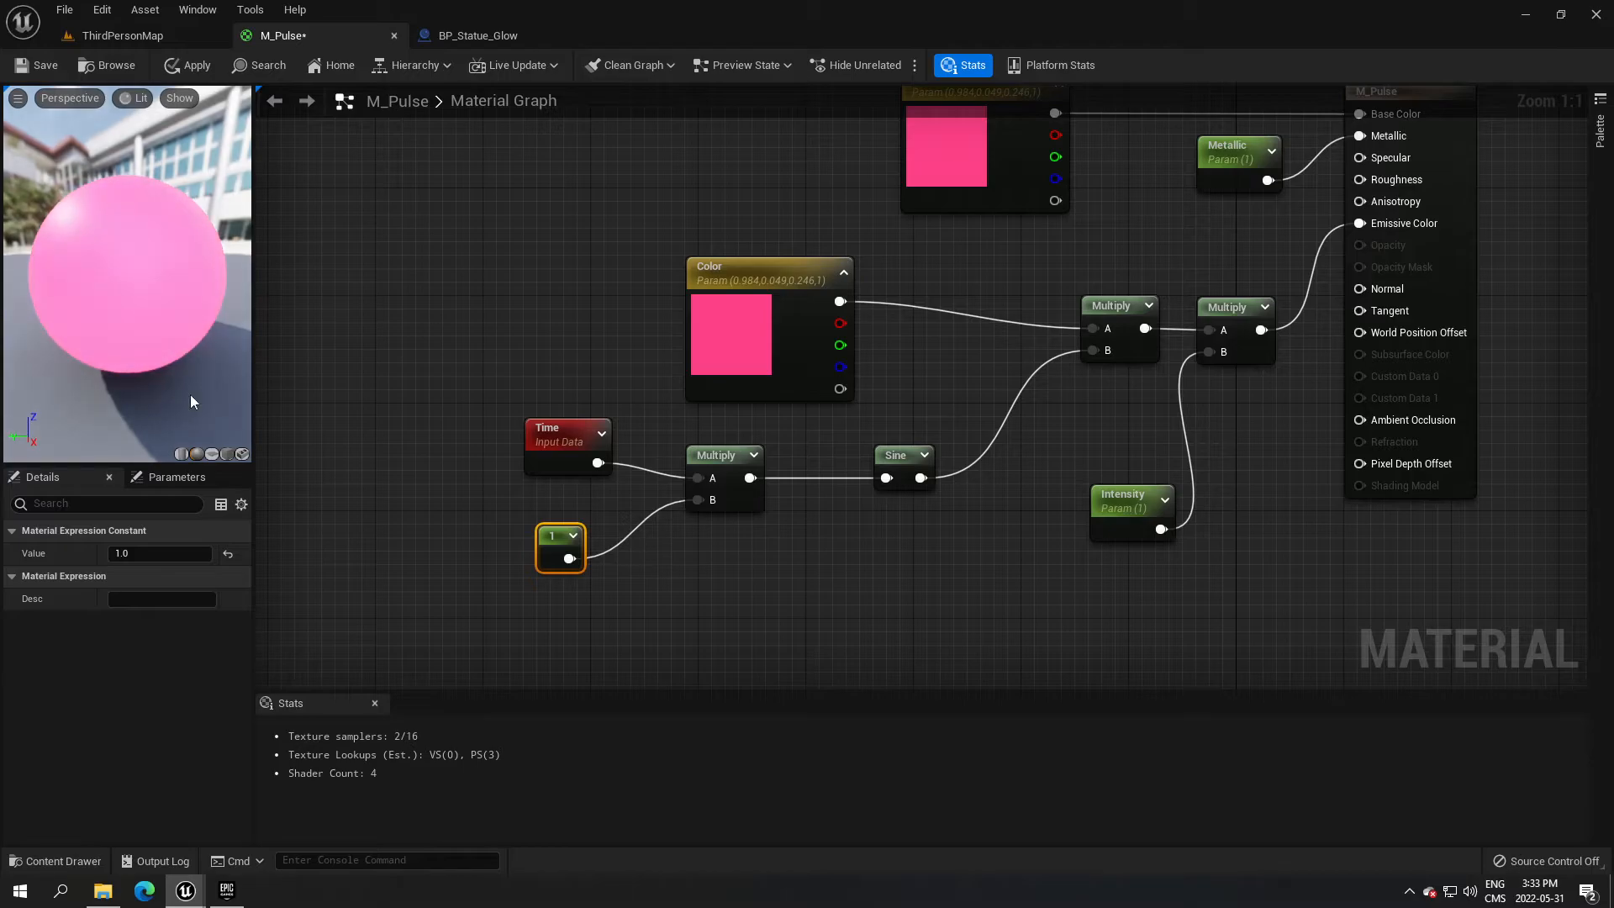
Set the Intensity parameter's default value to 50.
{"action": "right_click_drag", "start_coordinate": [623, 274], "coordinate": [446, 306]}
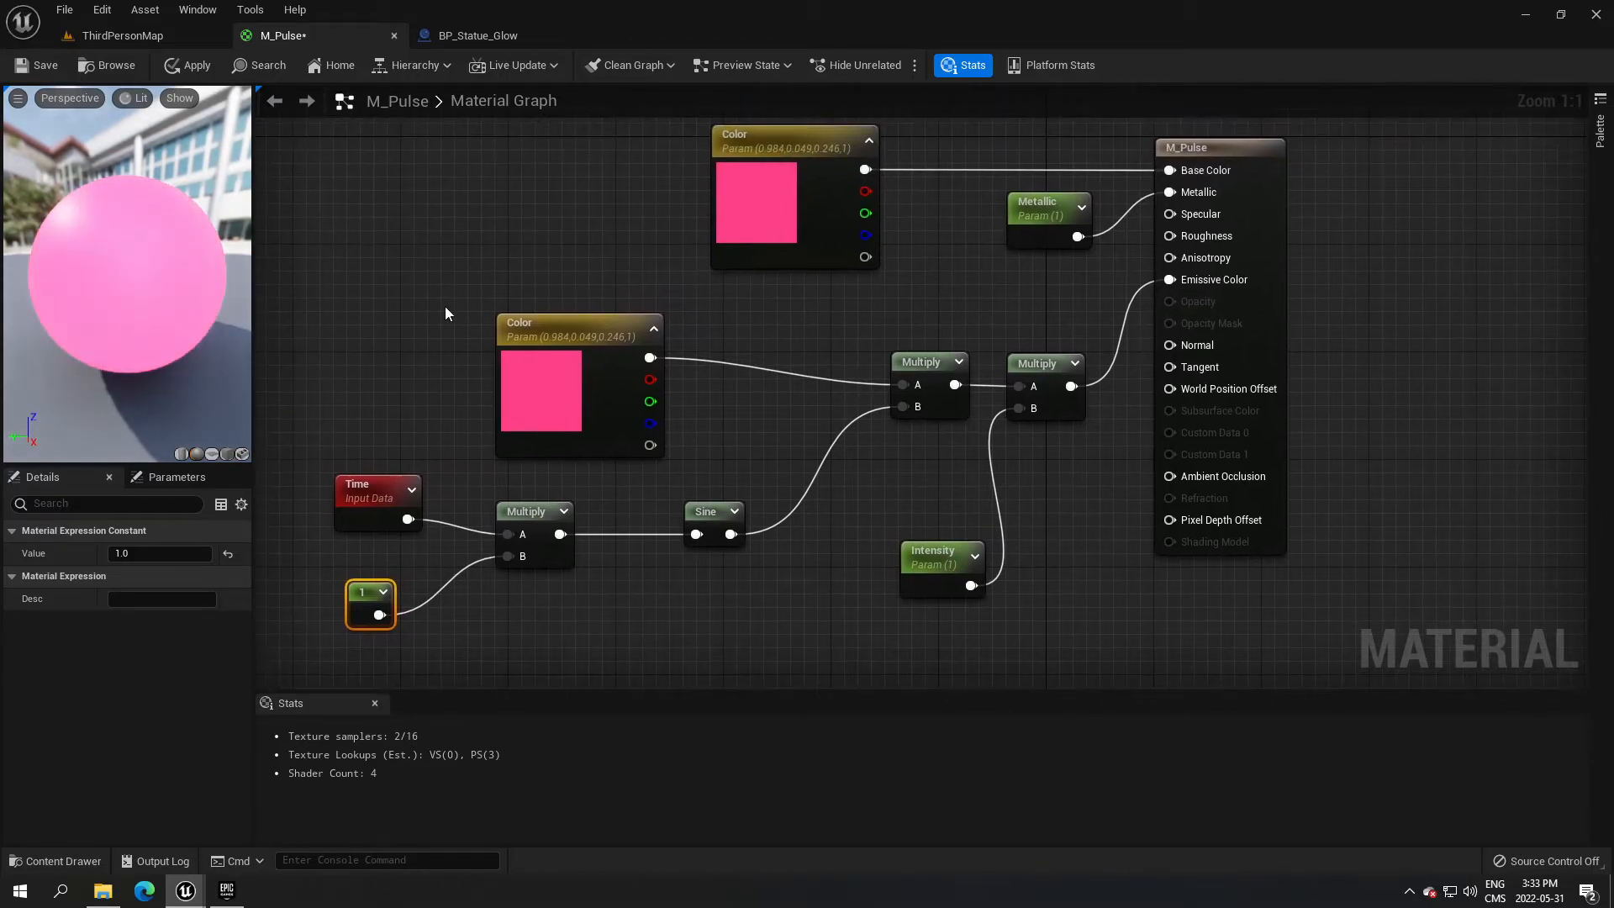
{"action": "left_click", "coordinate": [949, 560]}
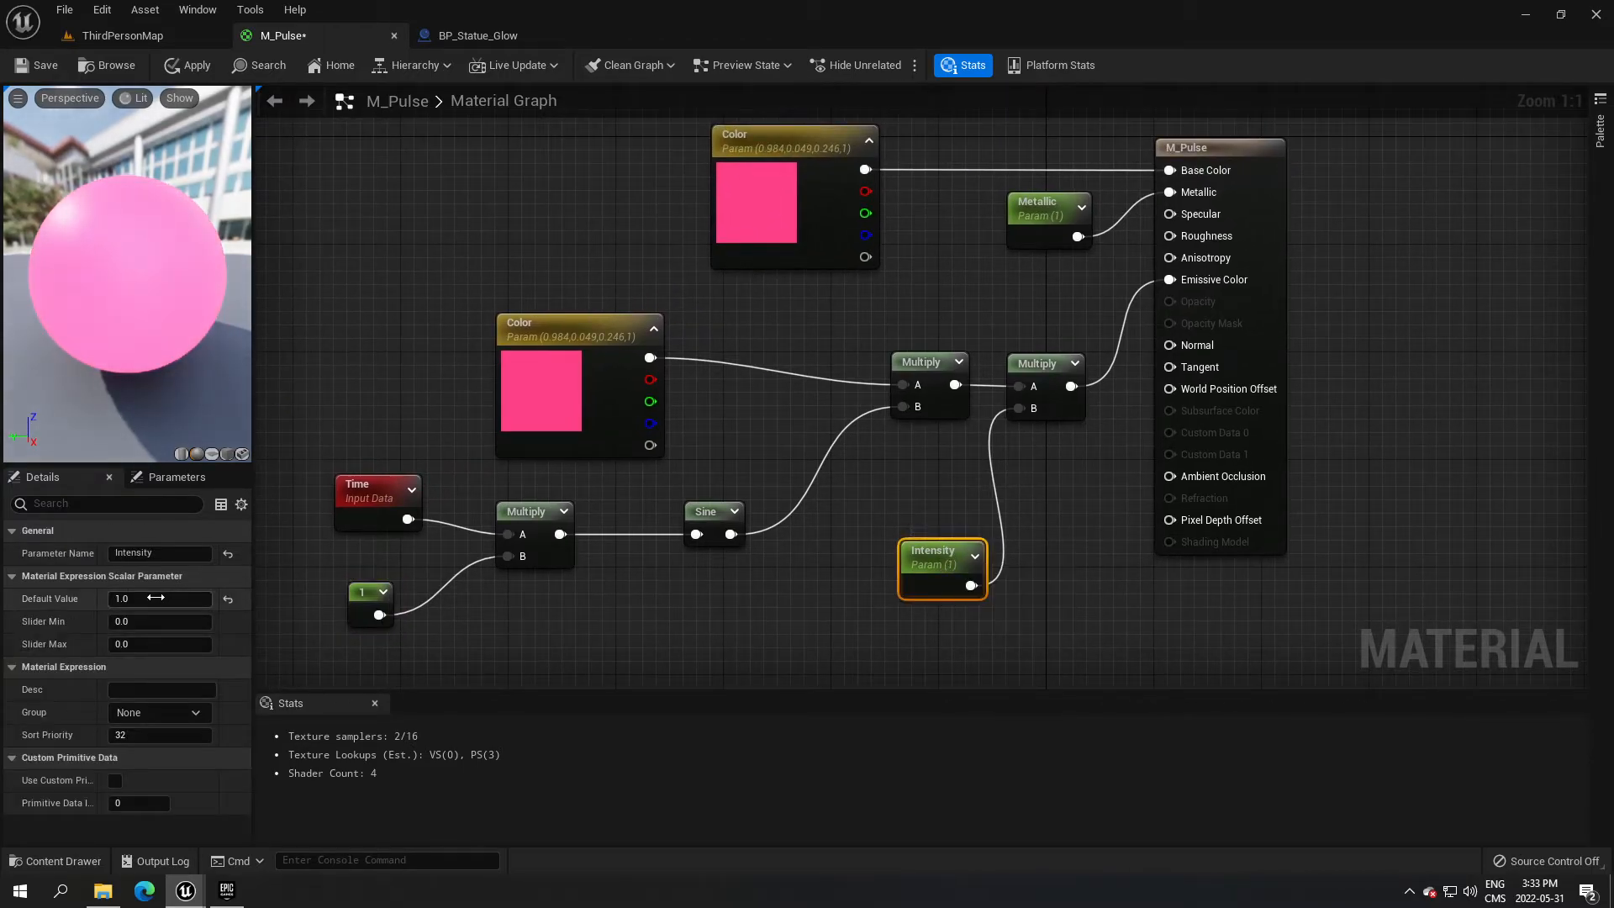
{"action": "left_click_drag", "start_coordinate": [143, 599], "coordinate": [193, 598]}
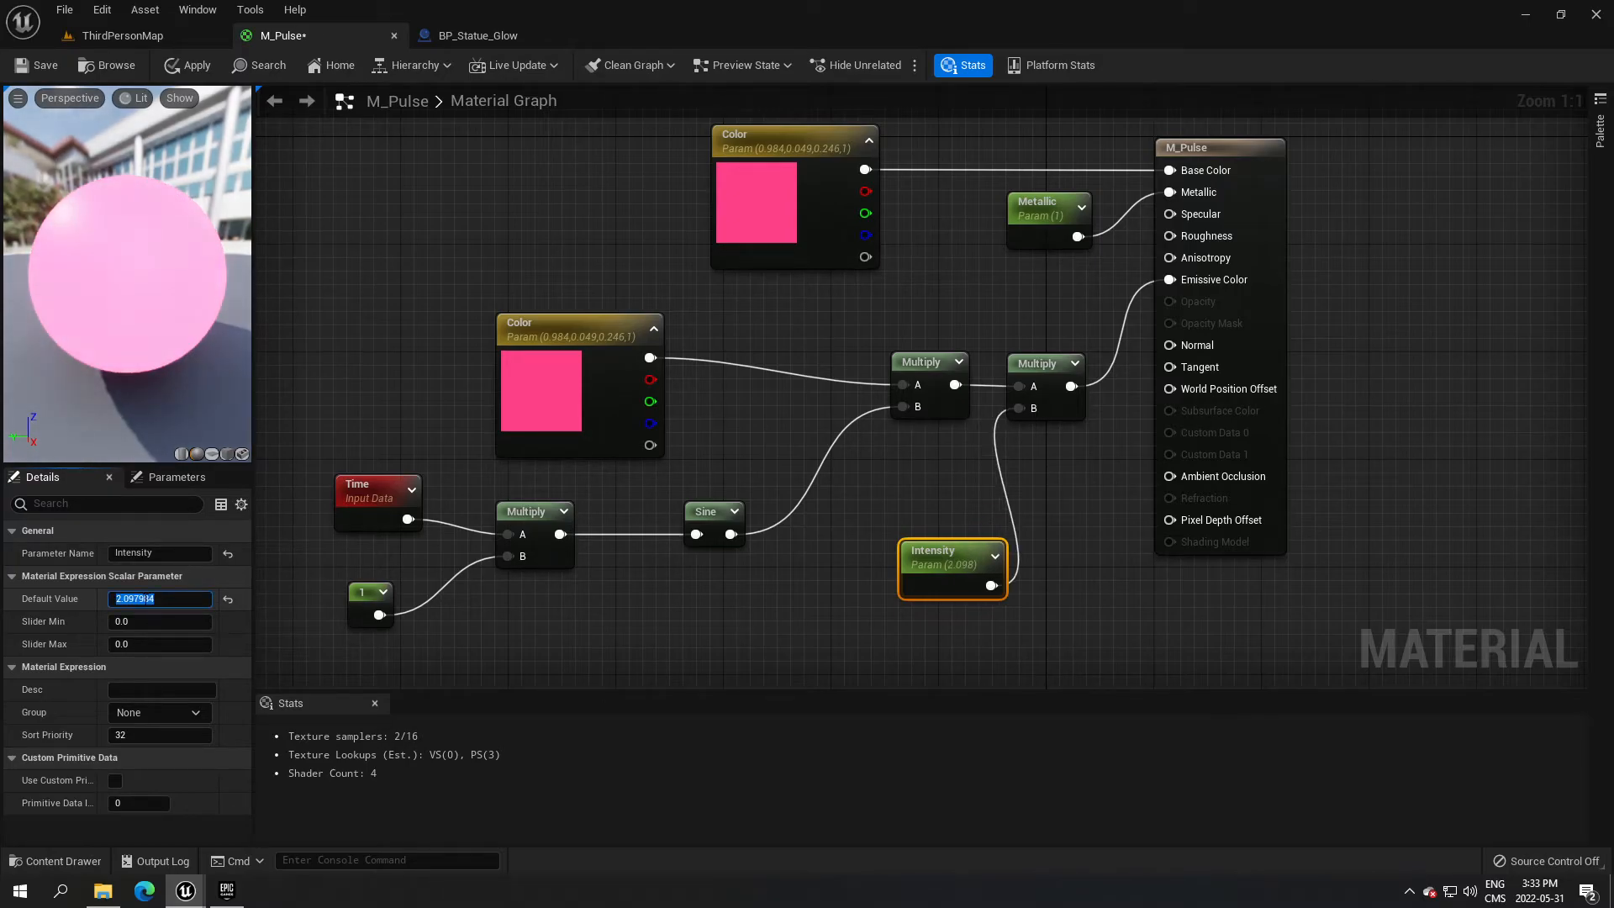
{"action": "type", "text": "50"}
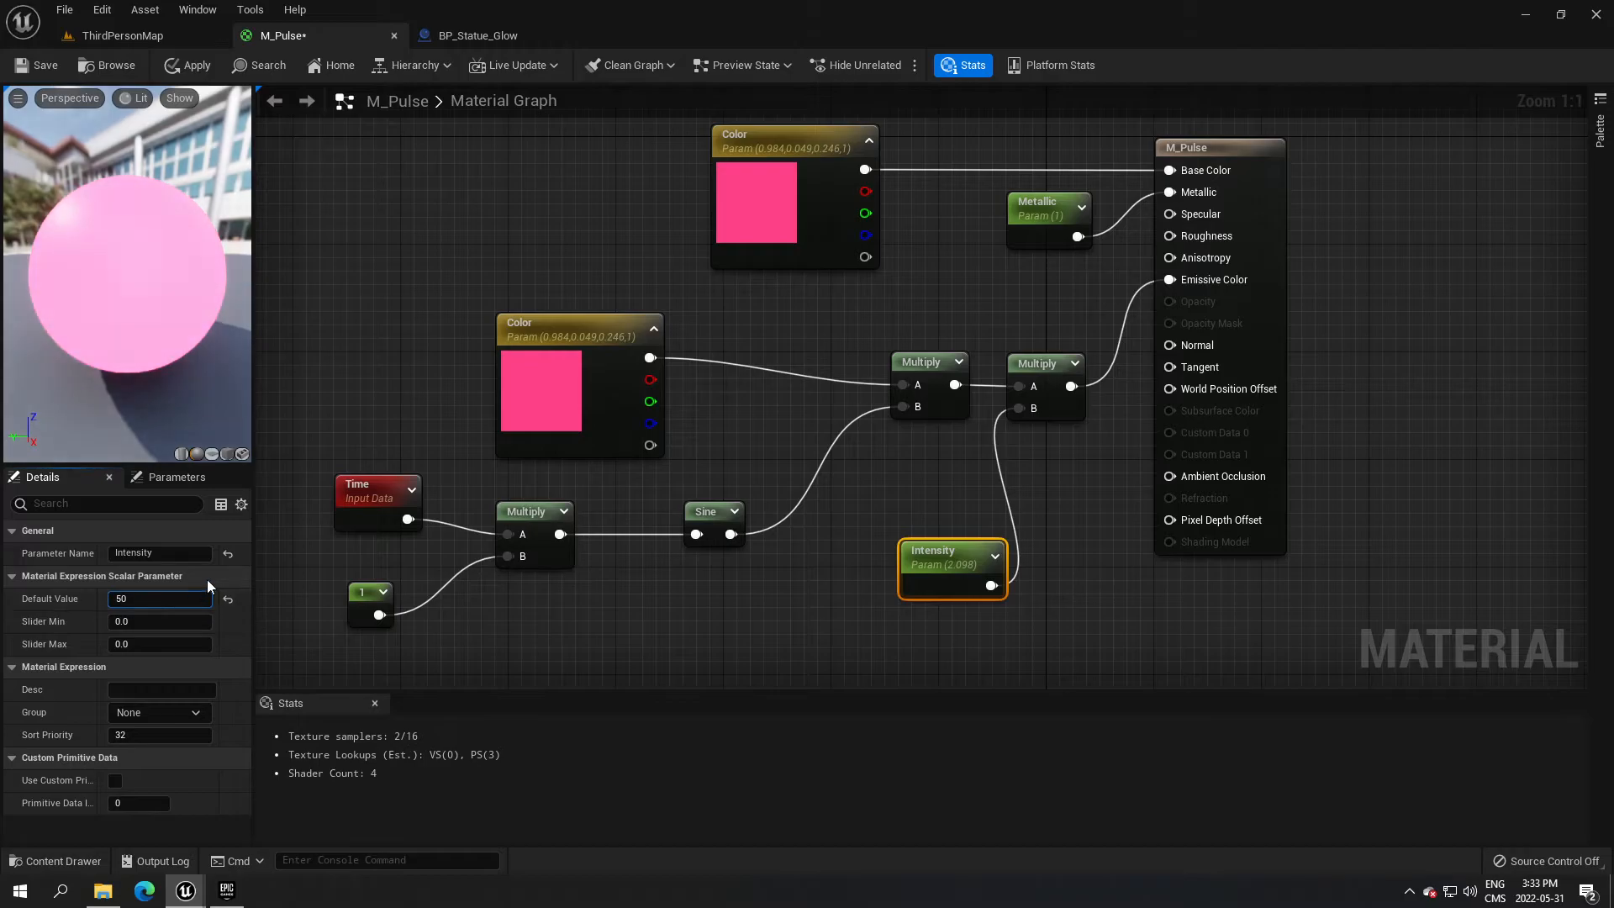
{"action": "left_click", "coordinate": [259, 604]}
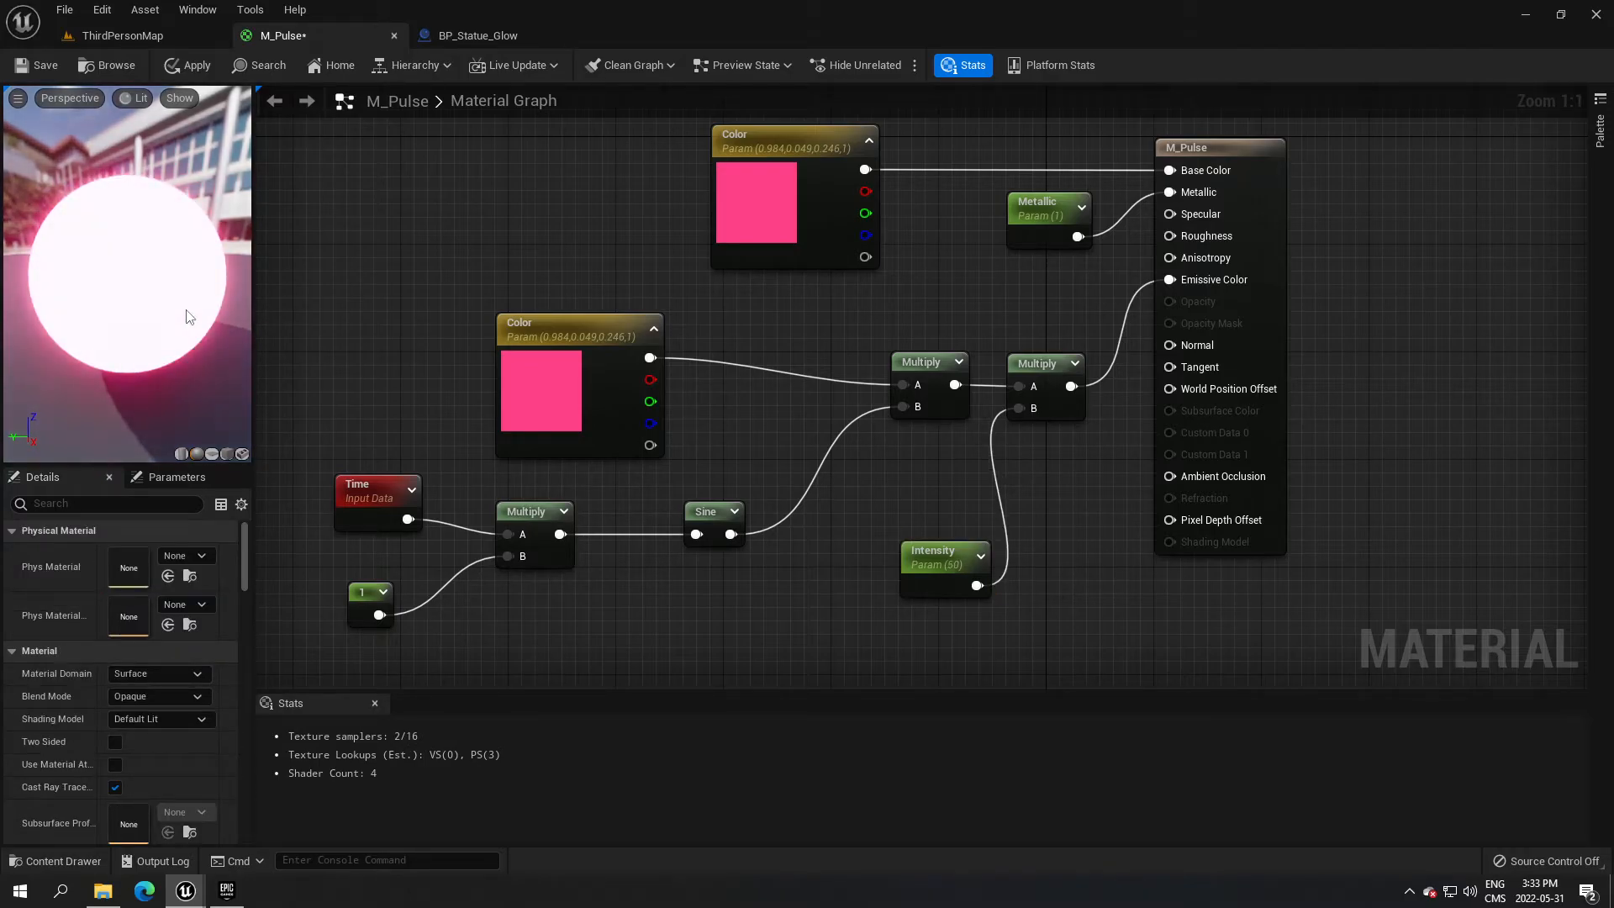
Reset the Intensity parameter's default value to 1 and save the M_Pulse material.
{"action": "left_click_drag", "start_coordinate": [938, 555], "coordinate": [923, 555]}
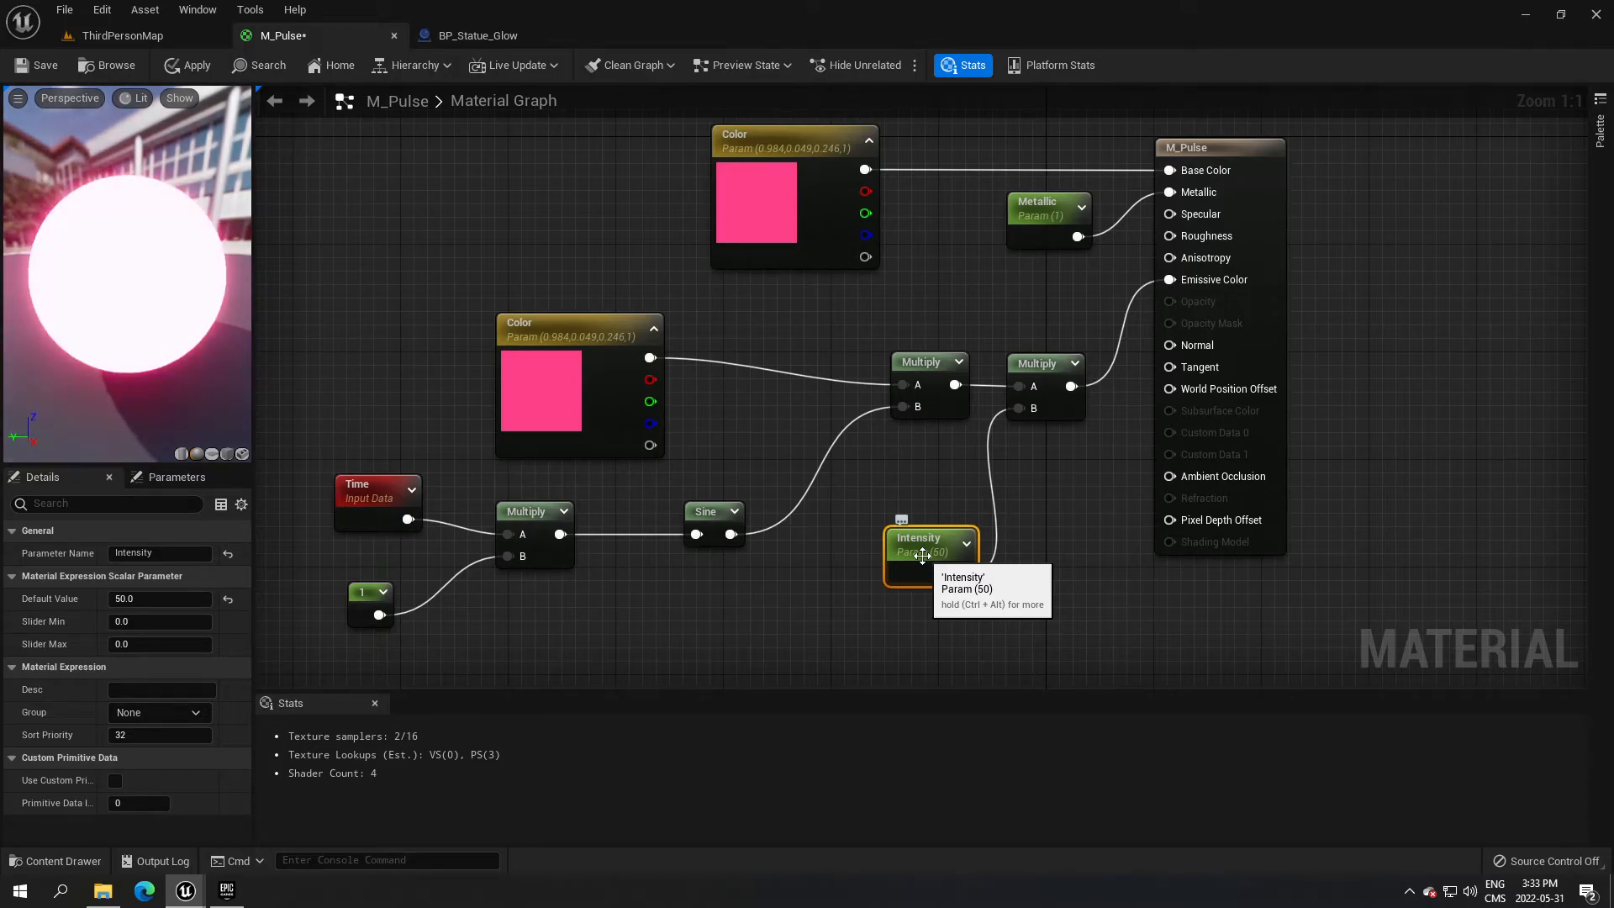
{"action": "left_click", "coordinate": [202, 599]}
{"action": "type", "text": "1"}
{"action": "key", "text": "Return"}
{"action": "left_click", "coordinate": [799, 602]}
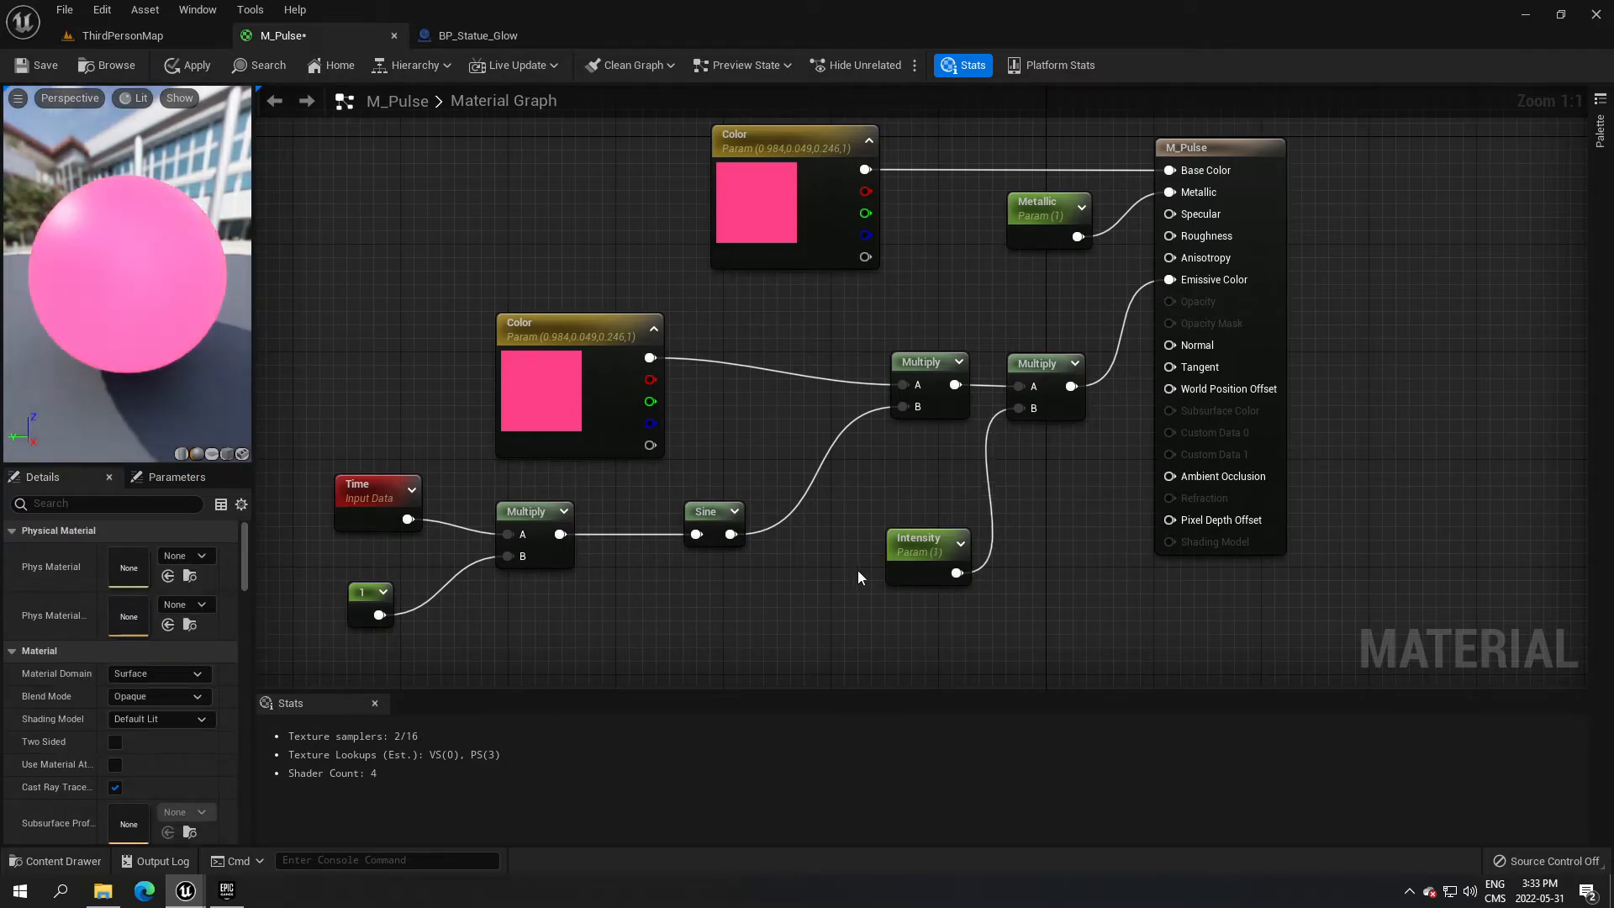
{"action": "right_click_drag", "start_coordinate": [859, 570], "coordinate": [802, 590]}
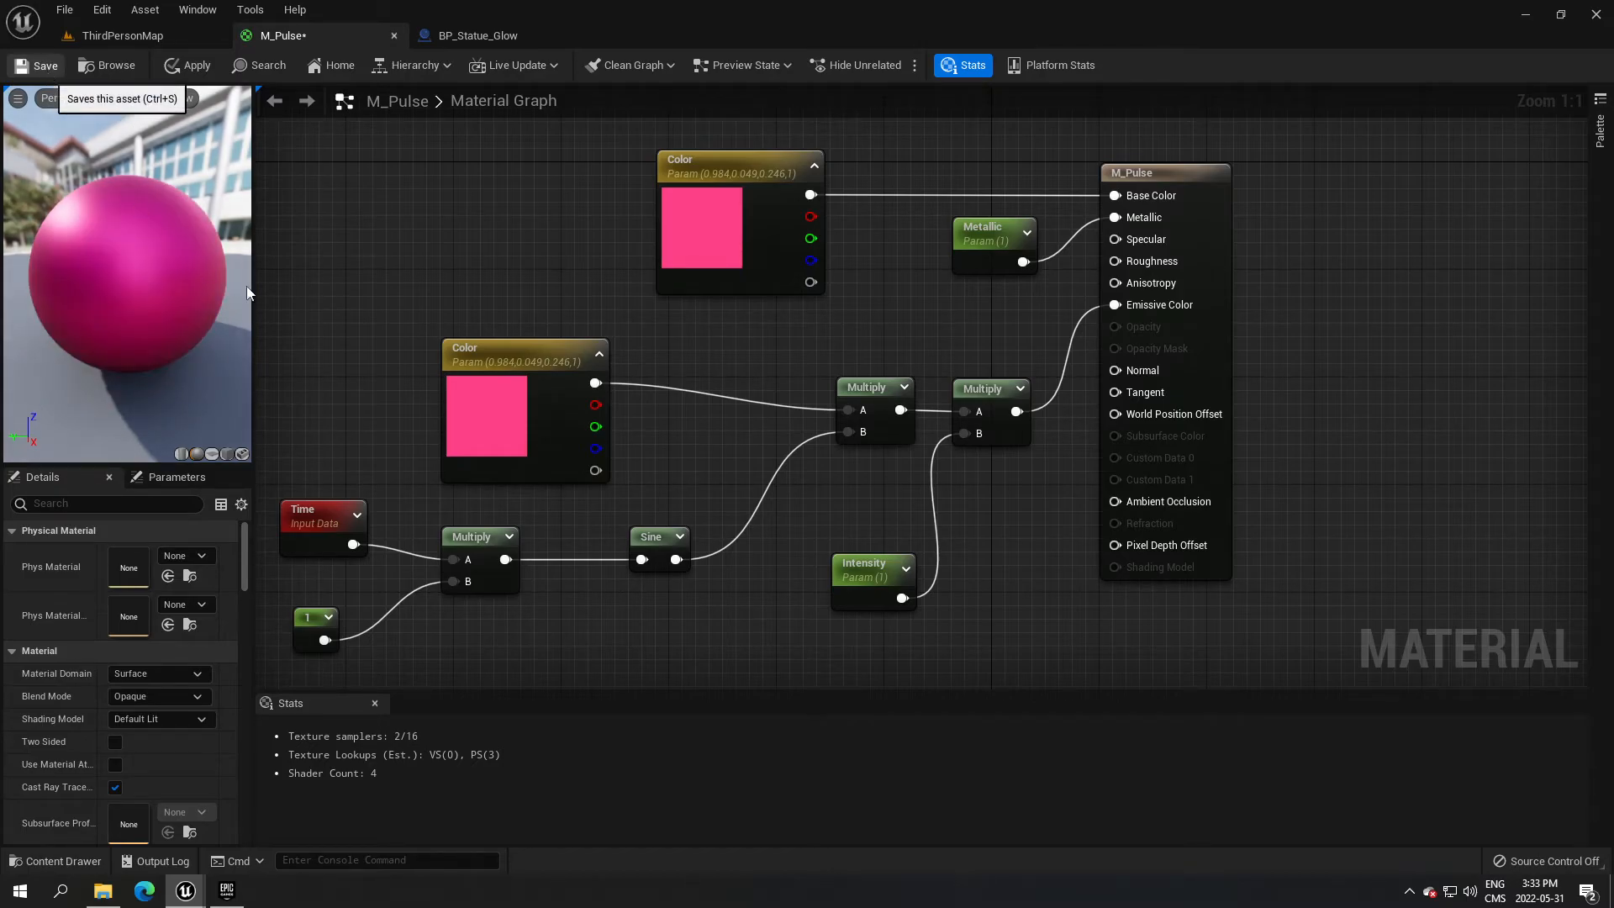
{"action": "key", "text": "ctrl+s"}
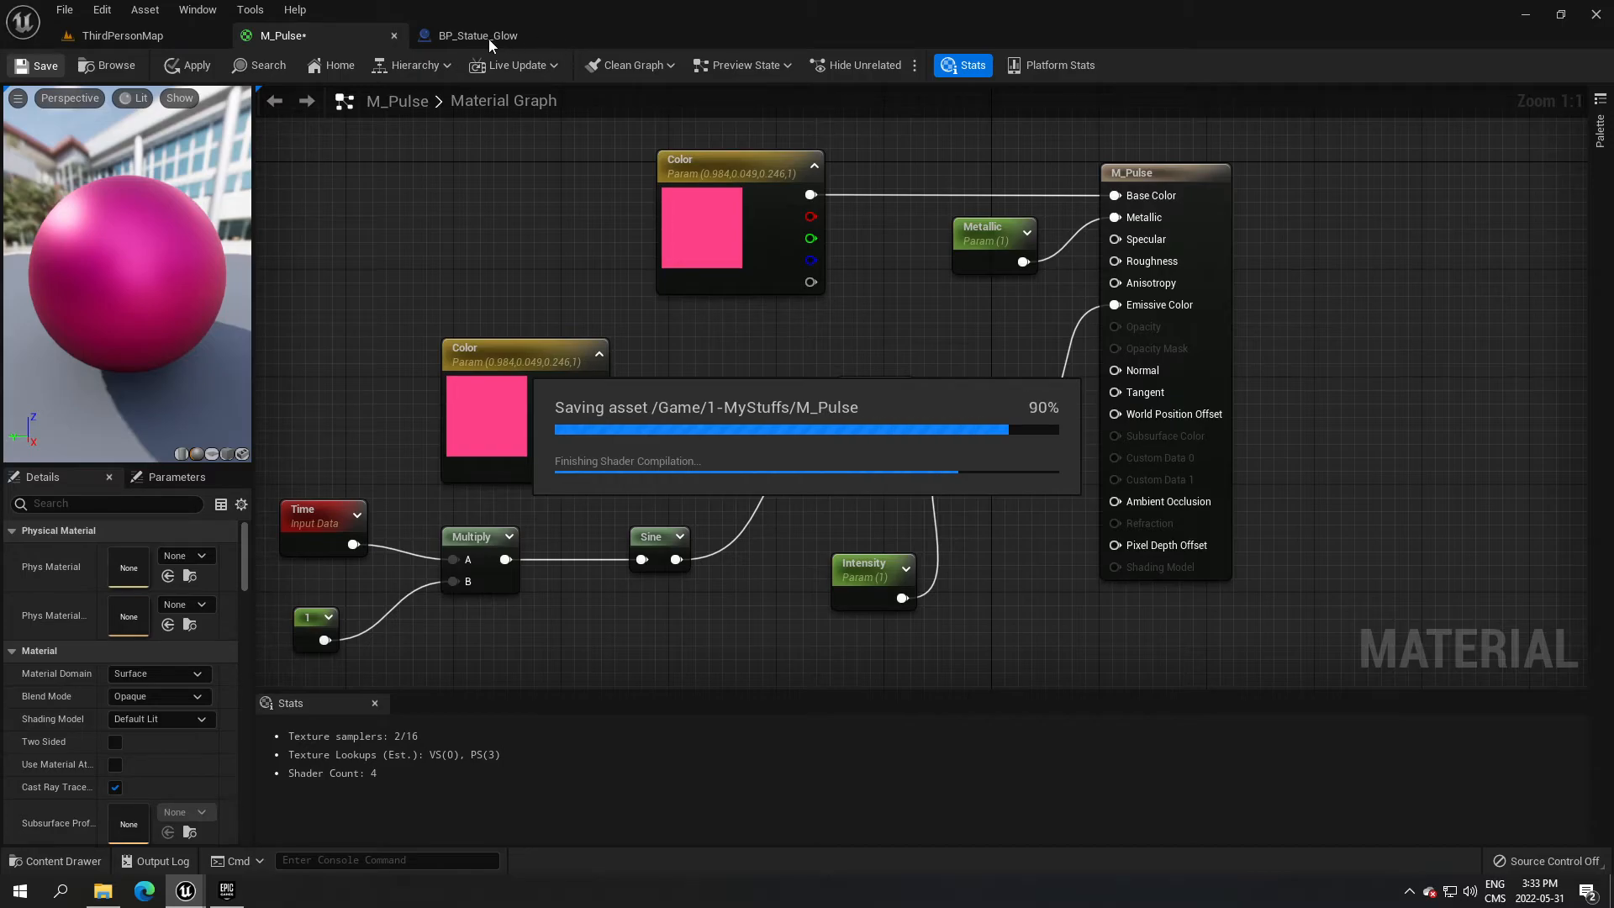
In BP_Statue_Glow, set M_Pulse as the Source Material of Create Dynamic Material Instance and compile the blueprint.
{"action": "left_click", "coordinate": [488, 39]}
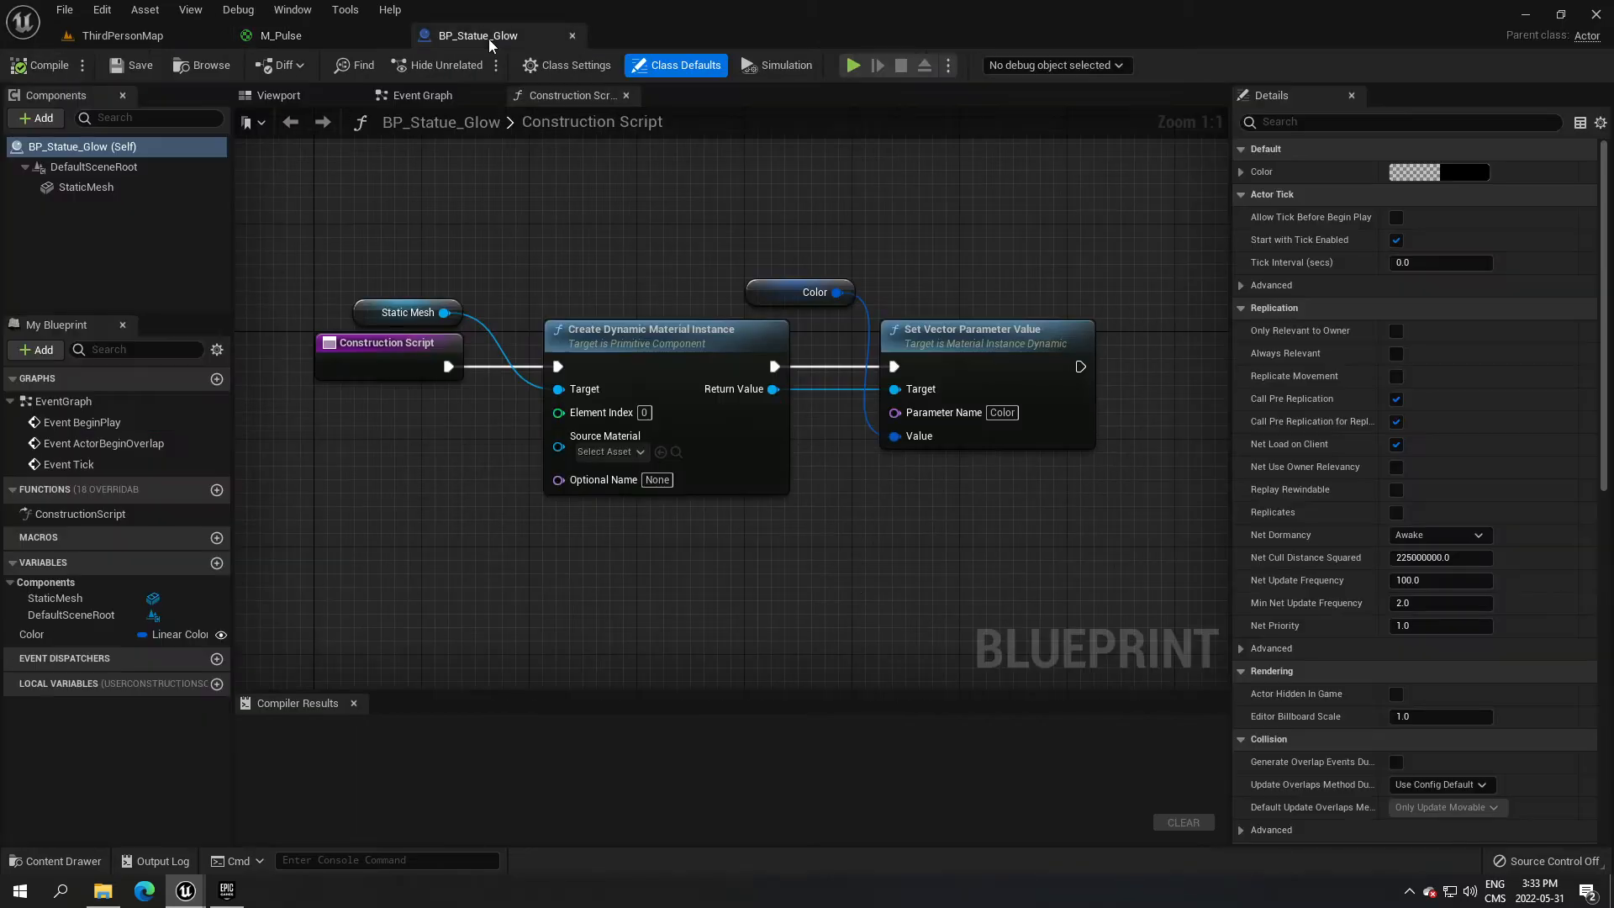
{"action": "left_click", "coordinate": [641, 452]}
{"action": "type", "text": "m_"}
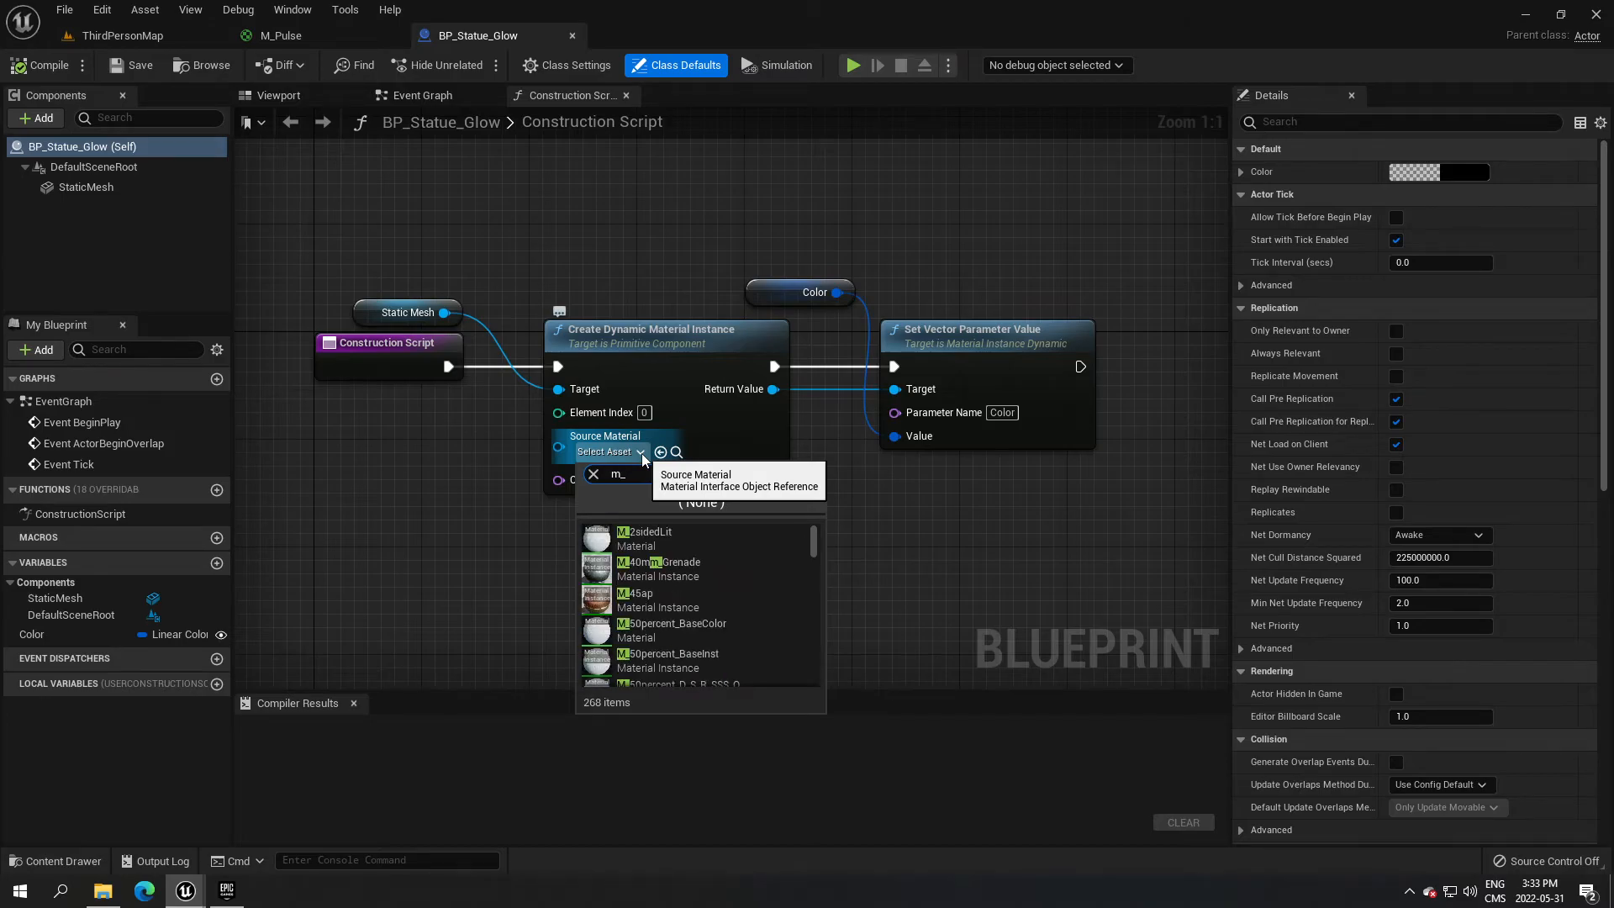
{"action": "type", "text": "pulse"}
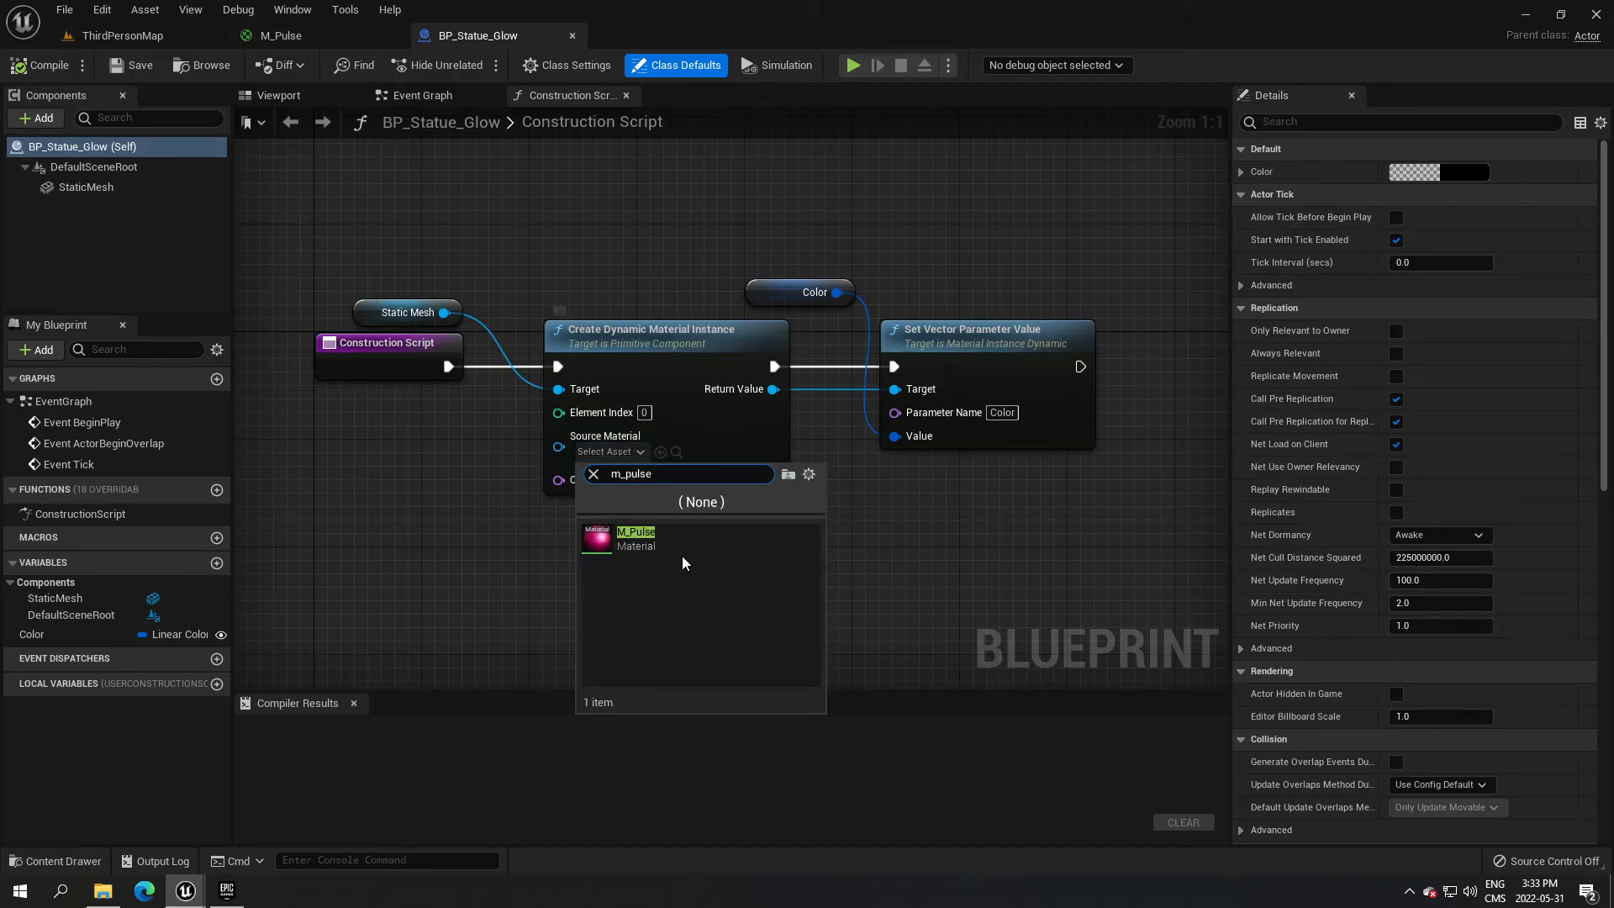
{"action": "left_click", "coordinate": [683, 548]}
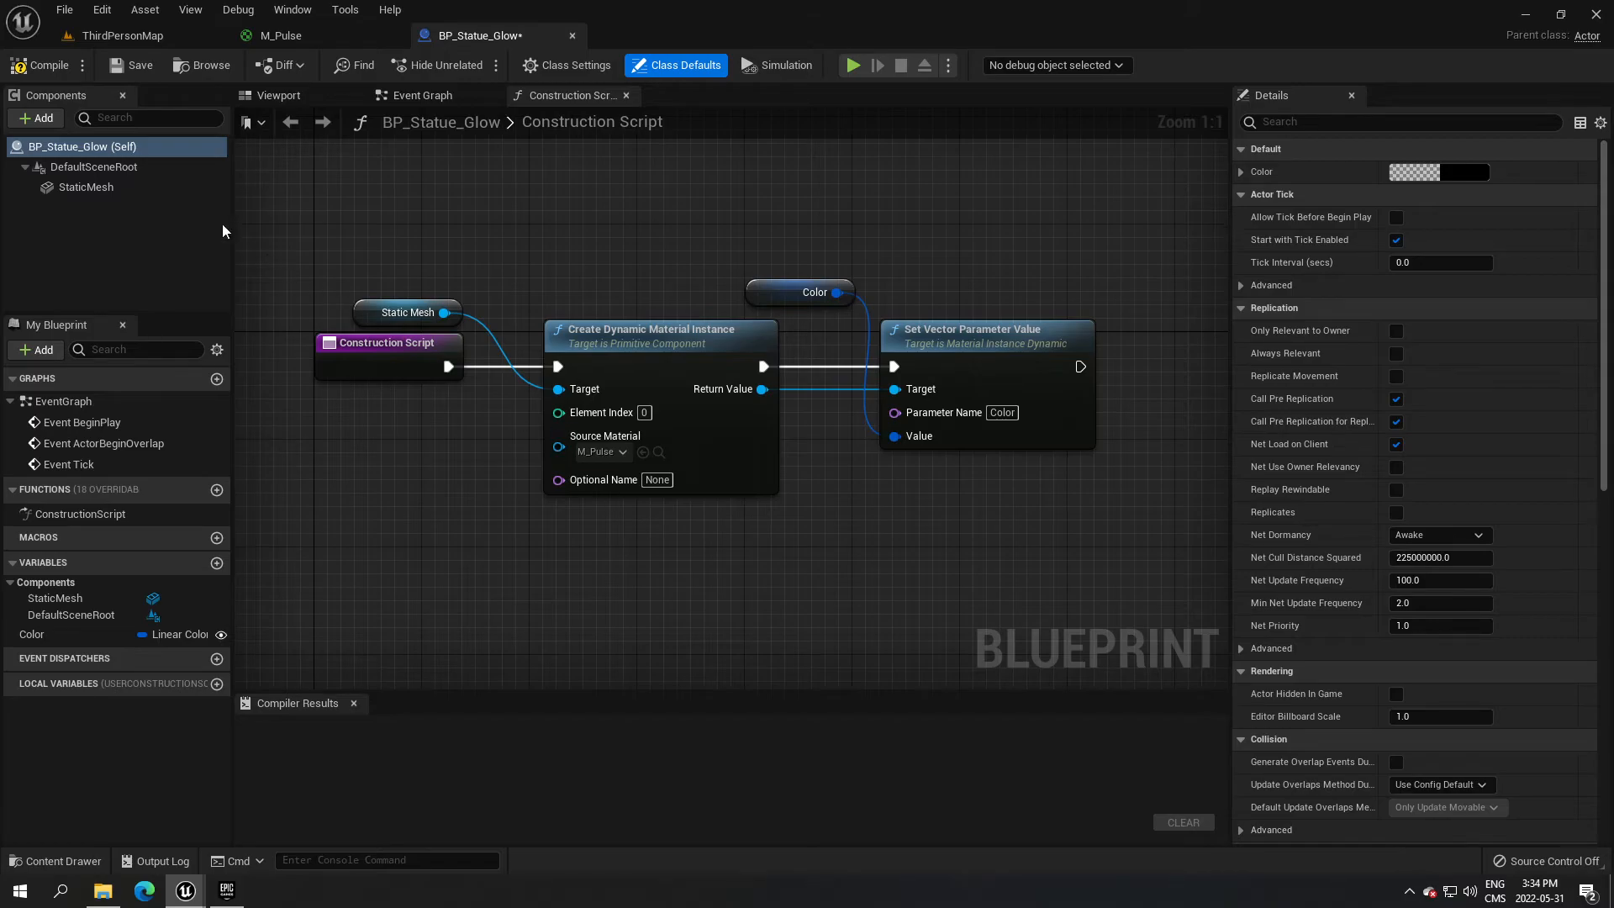
{"action": "left_click", "coordinate": [34, 73]}
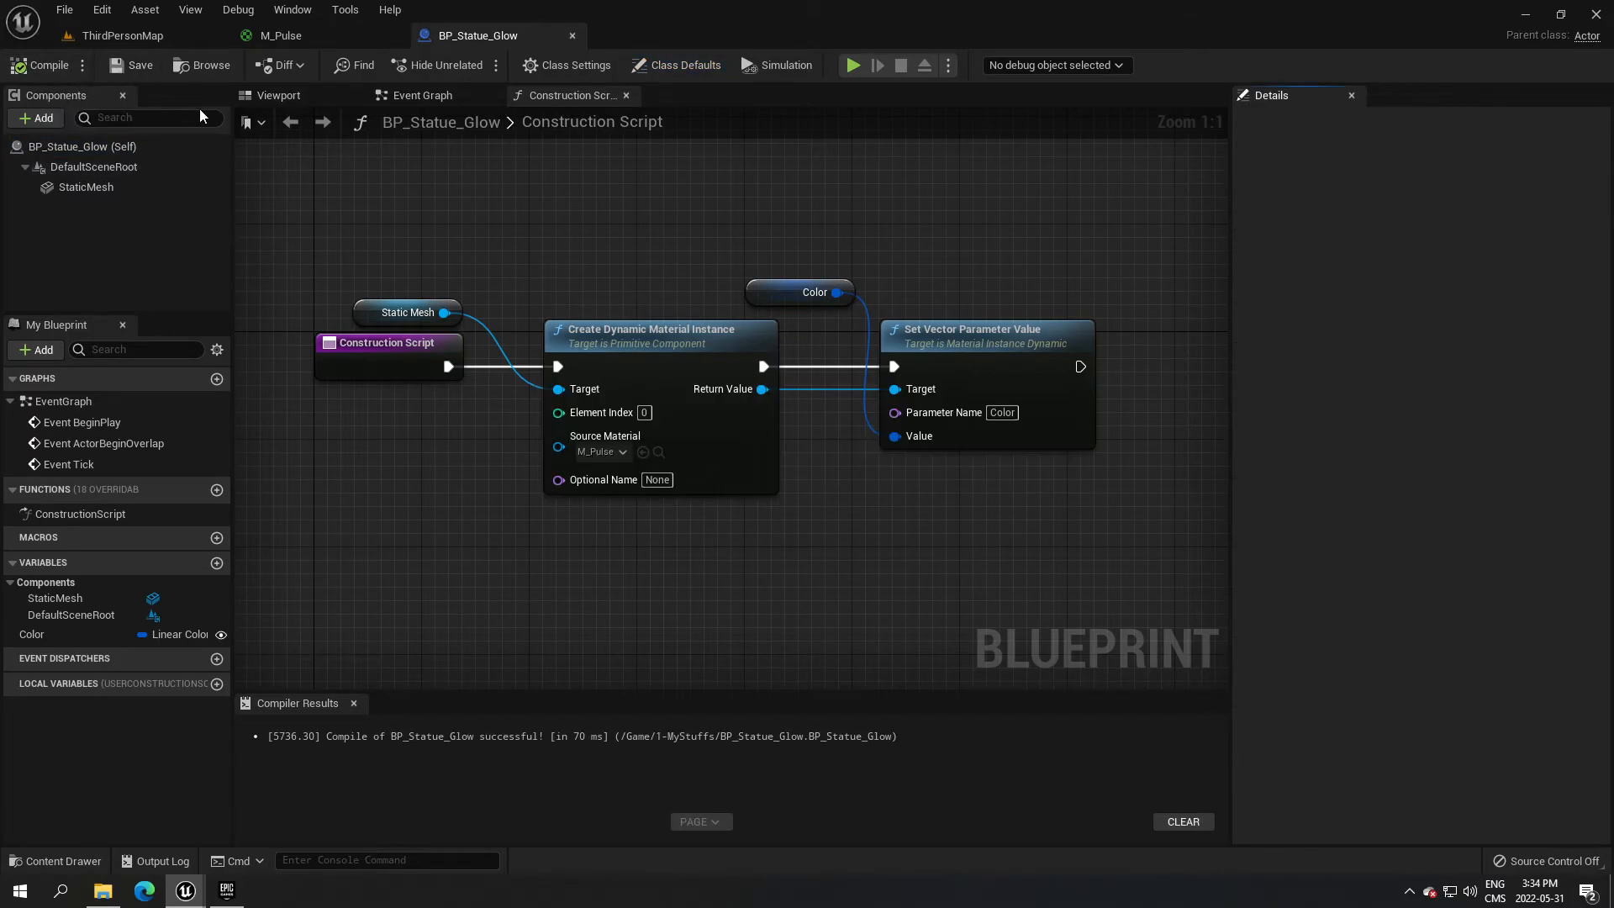
Place a BP_Statue_Glow instance on the raised platform in ThirdPersonMap and select it.
{"action": "left_click", "coordinate": [120, 44]}
{"action": "mouse_move", "coordinate": [248, 700]}
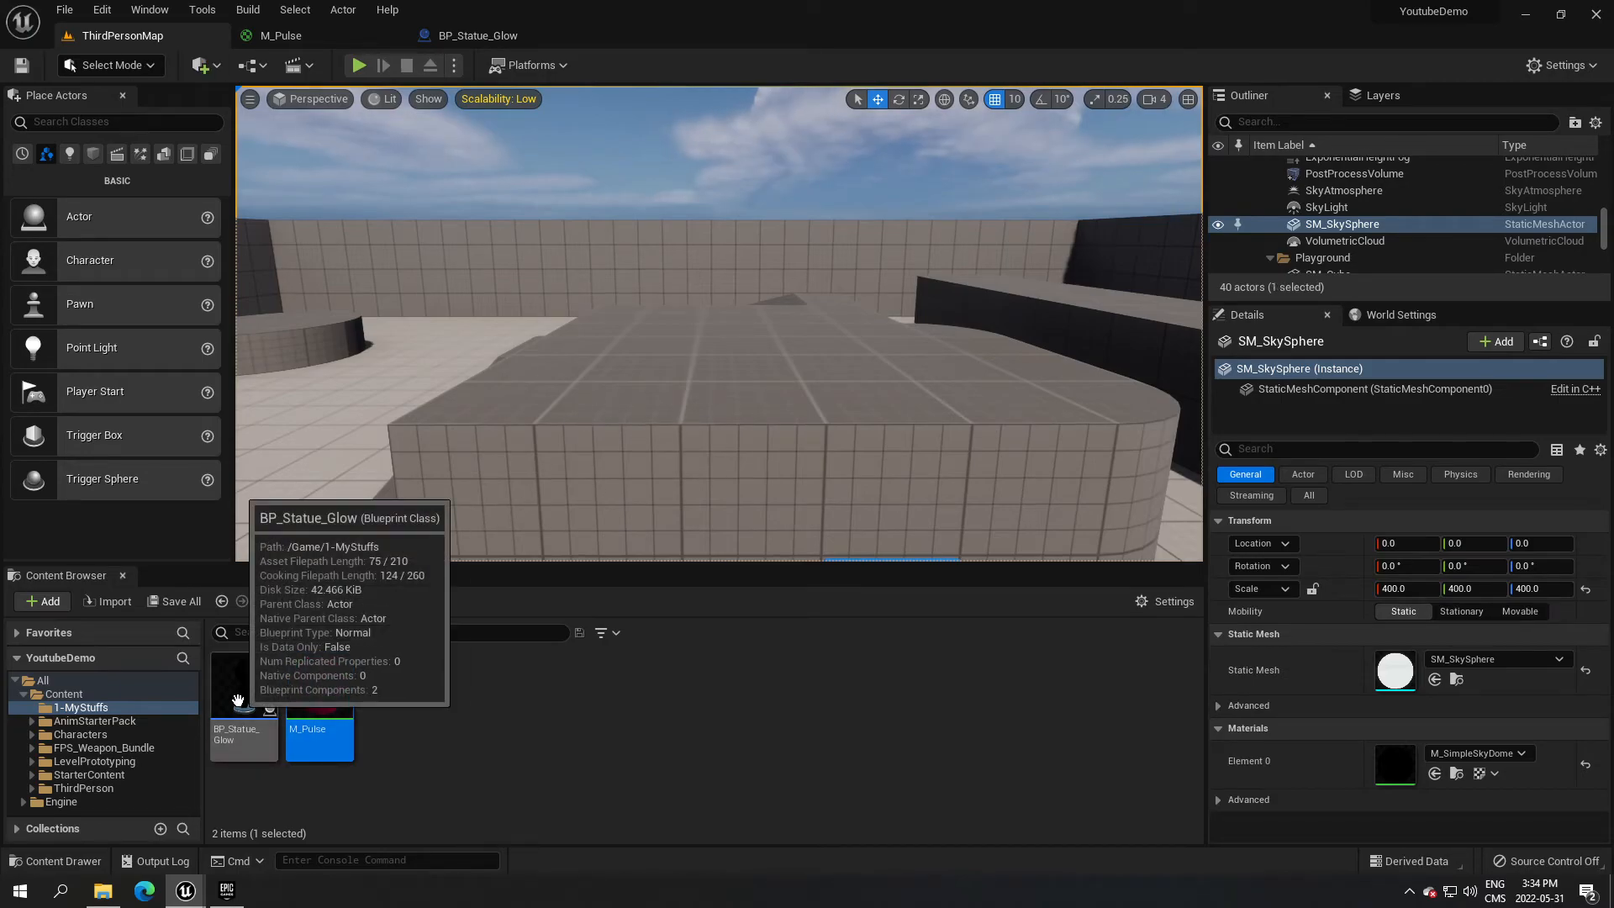
{"action": "left_click_drag", "start_coordinate": [248, 701], "coordinate": [645, 408]}
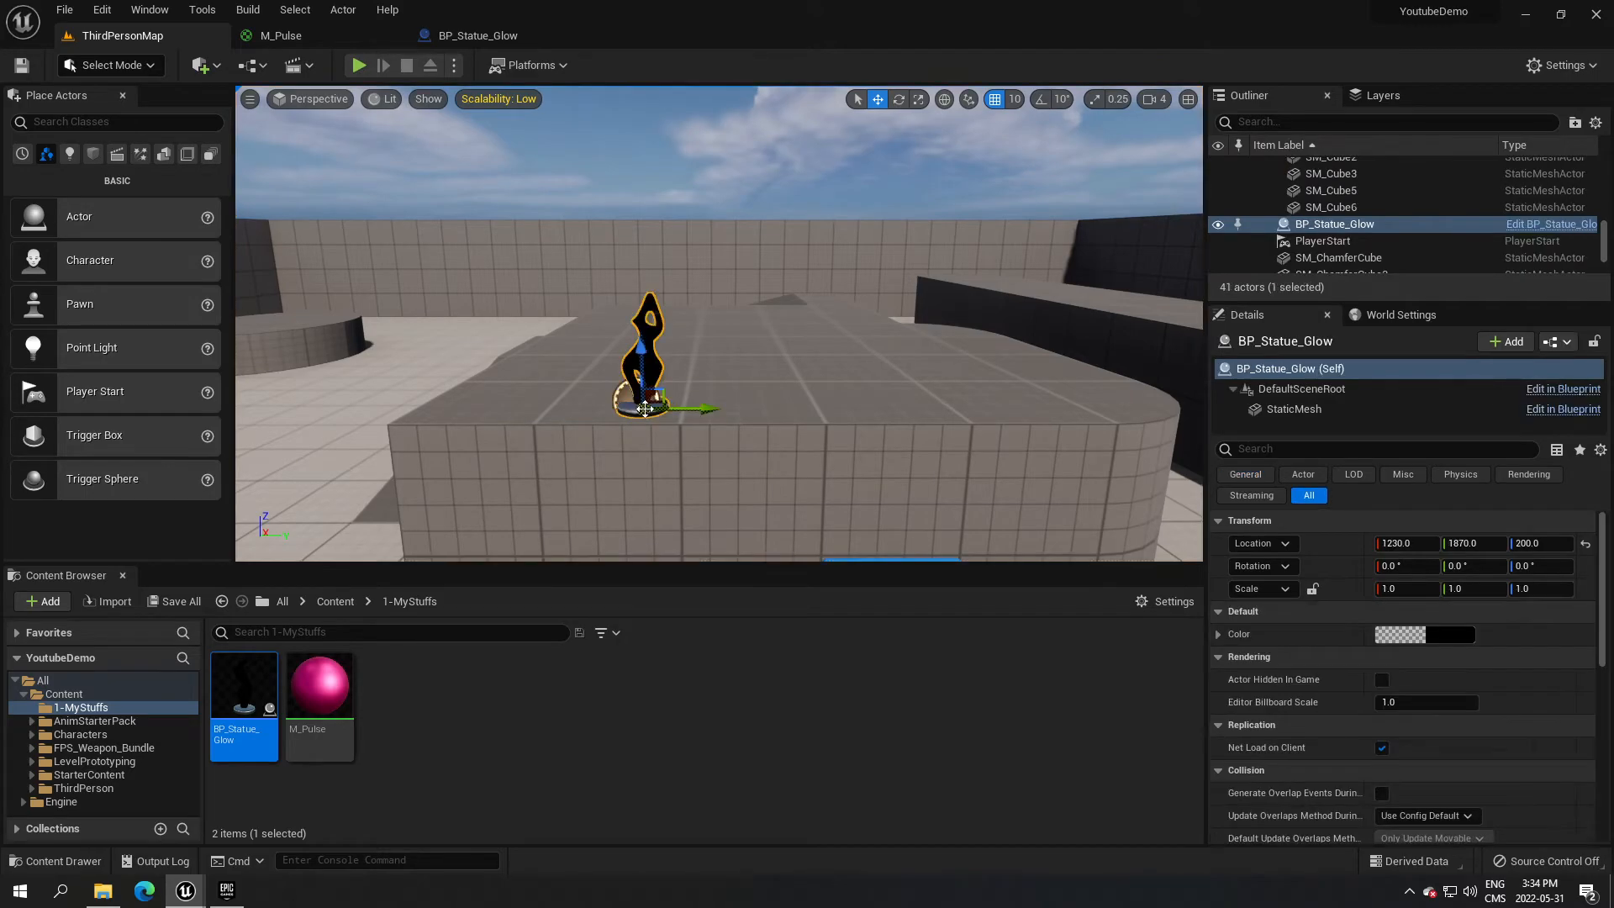
{"action": "left_click", "coordinate": [772, 488]}
{"action": "left_click", "coordinate": [651, 381]}
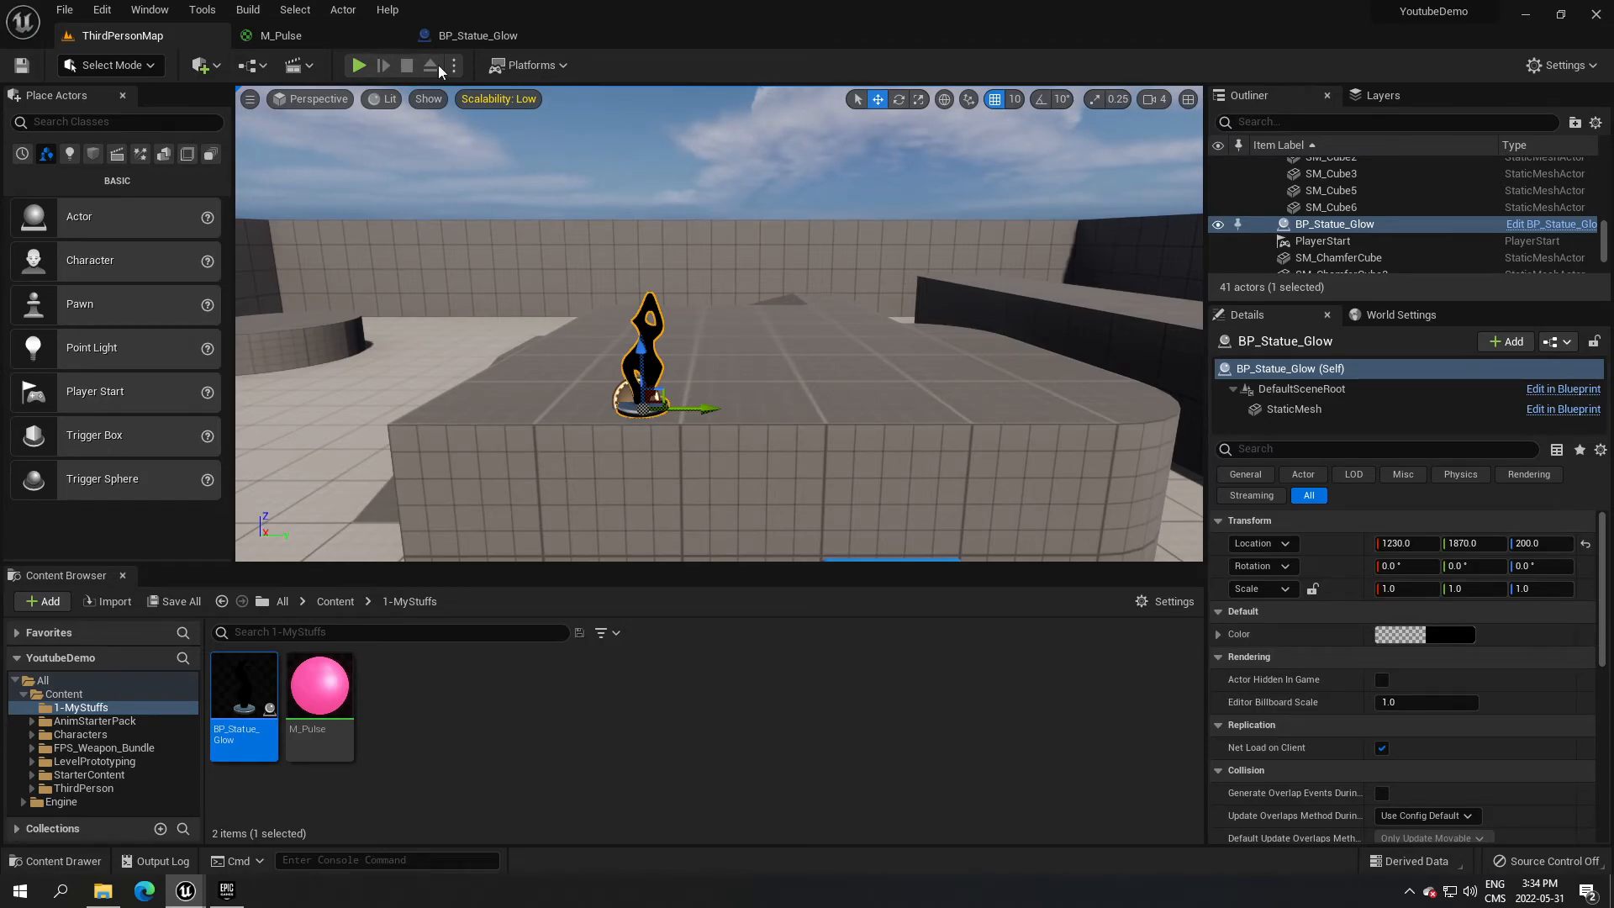
Disable Instance Editable on BP_Statue_Glow's Color variable and check the placed statue's properties in ThirdPersonMap.
{"action": "left_click", "coordinate": [504, 35]}
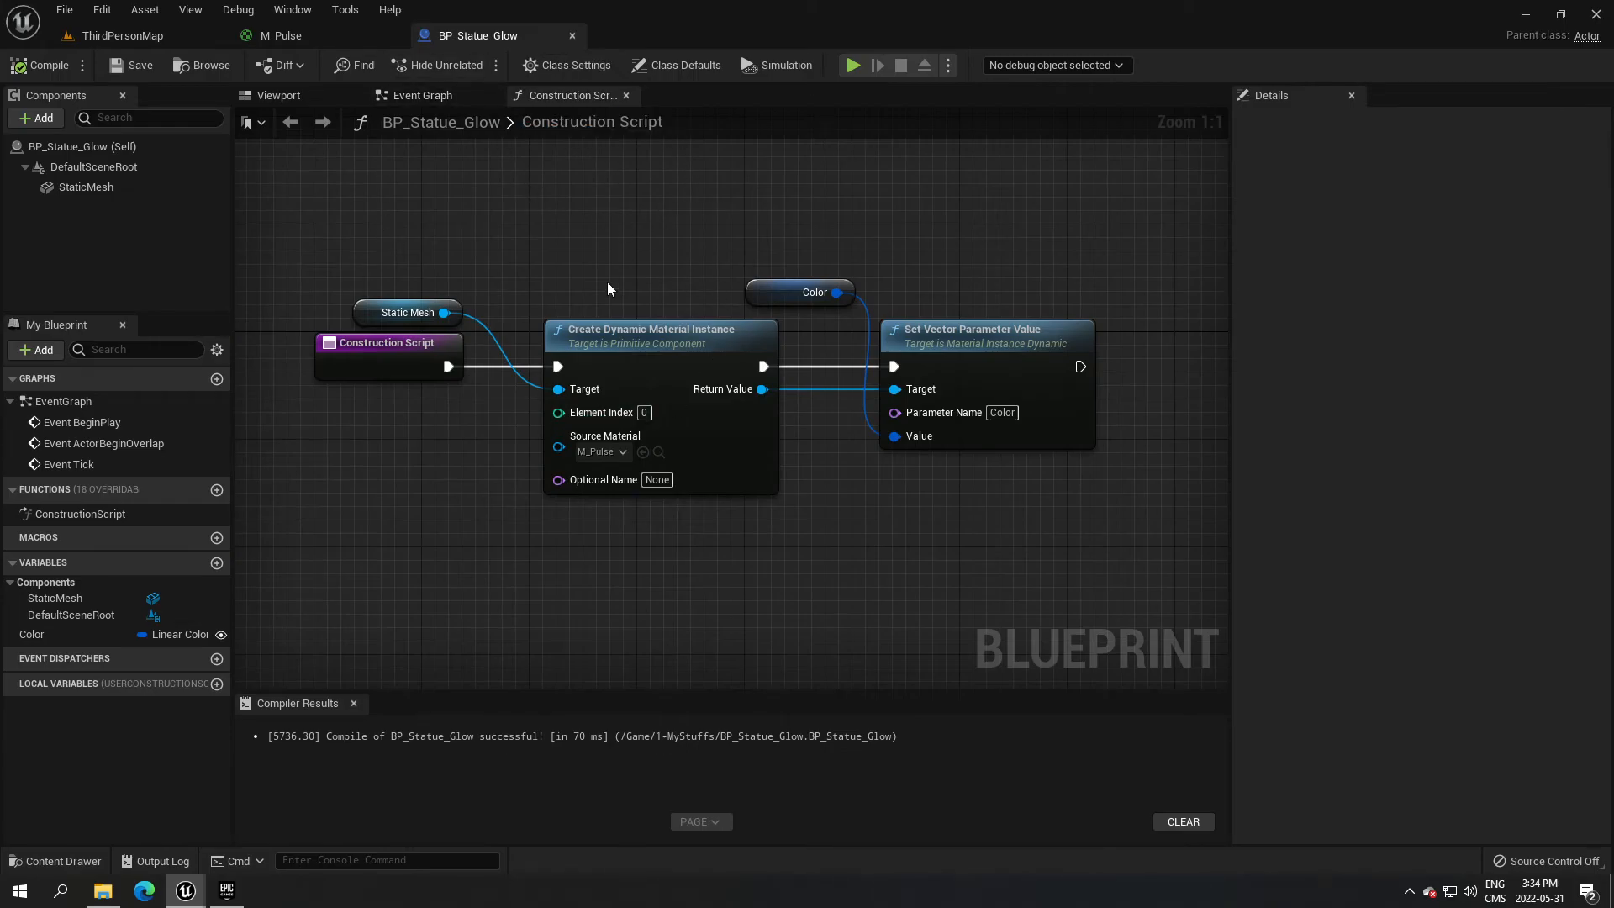
{"action": "left_click", "coordinate": [32, 635]}
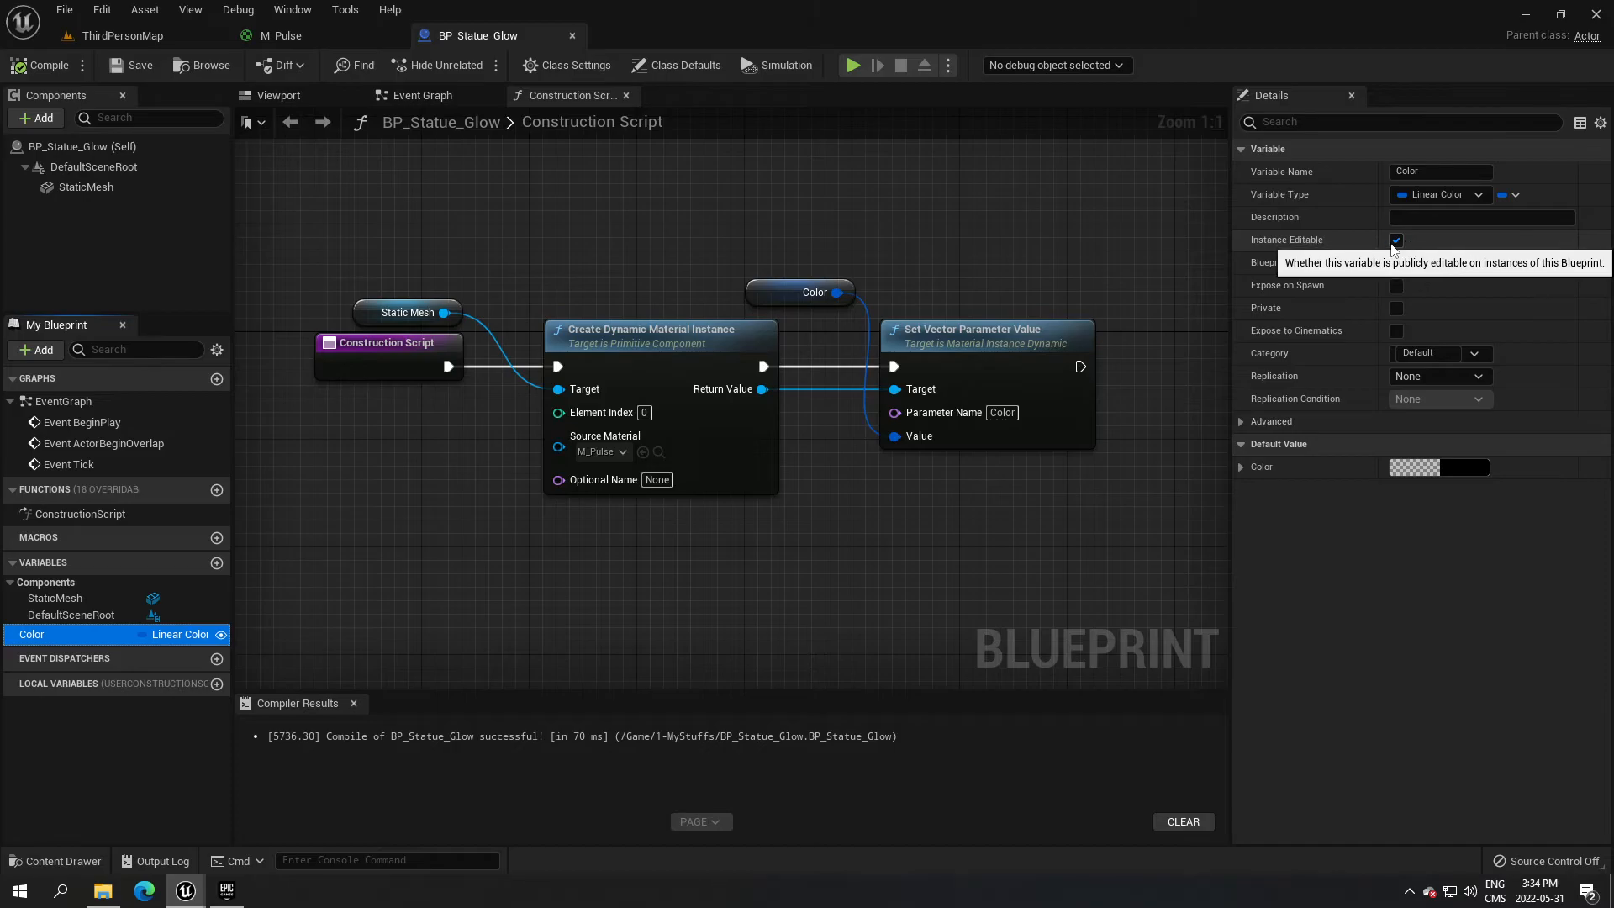
{"action": "left_click", "coordinate": [1397, 241]}
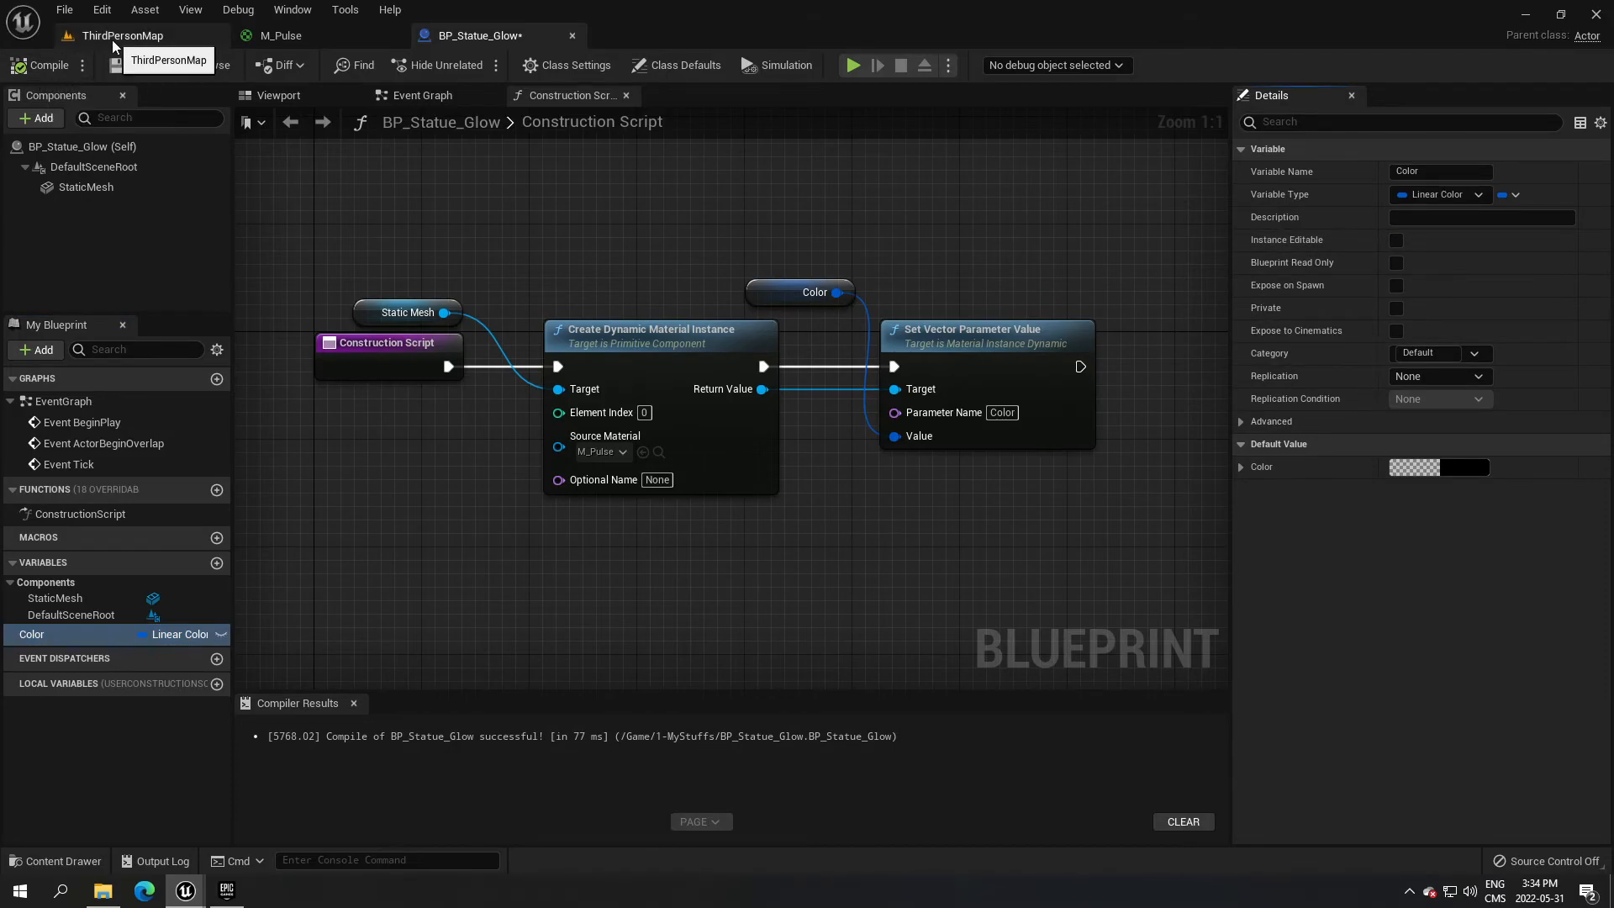
{"action": "left_click", "coordinate": [135, 39]}
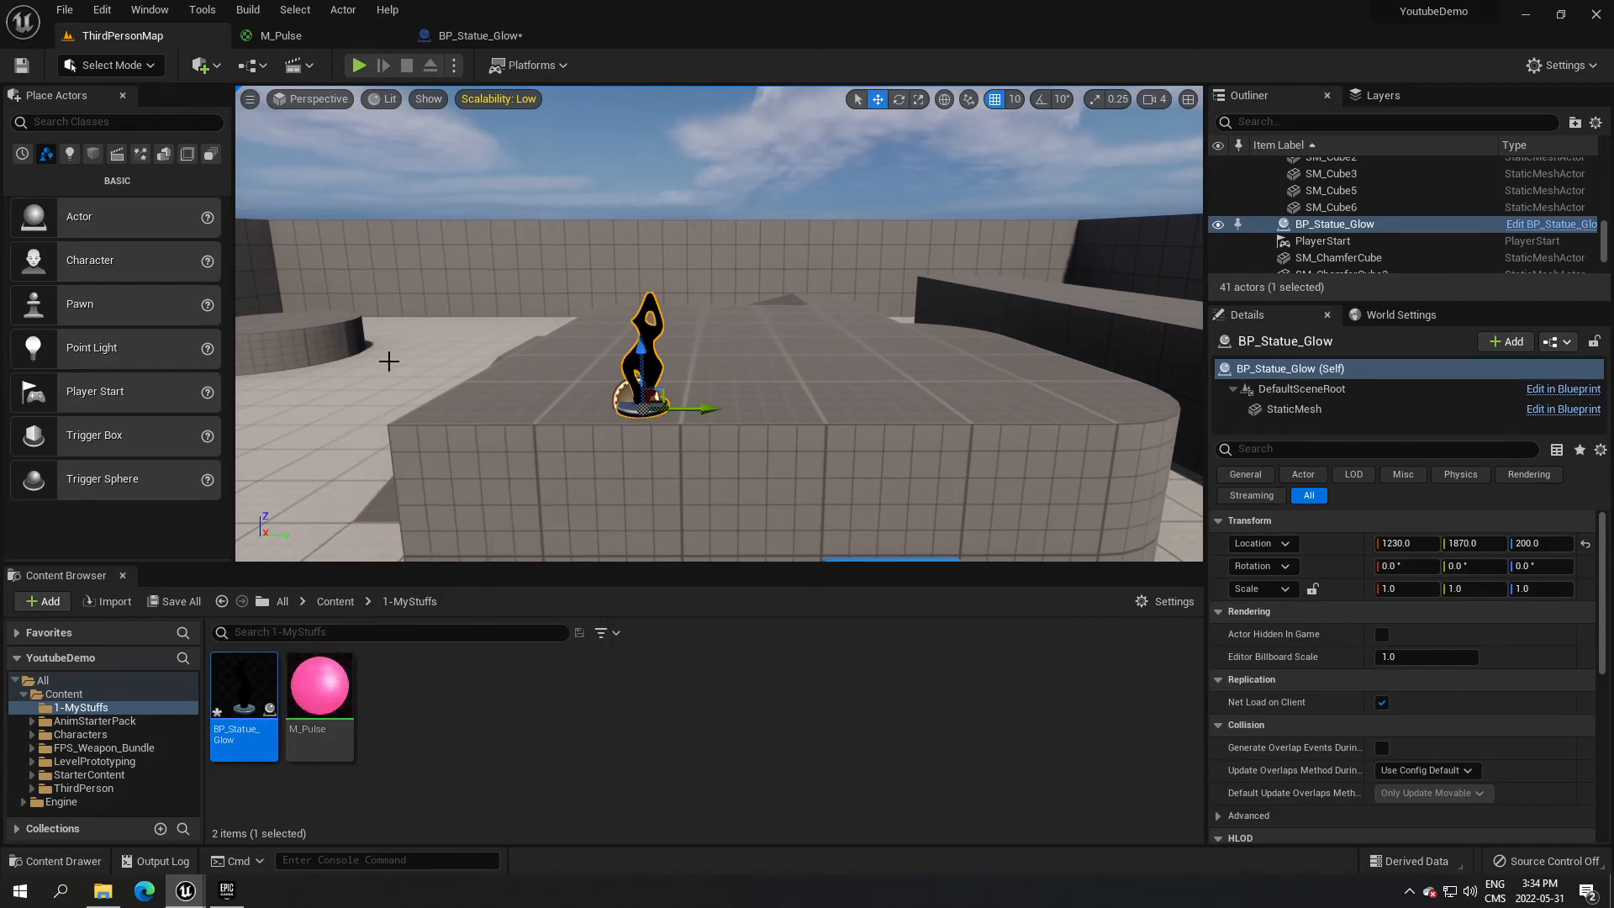
Re-enable Instance Editable on BP_Statue_Glow's Color variable and compile the blueprint.
{"action": "left_click", "coordinate": [502, 35]}
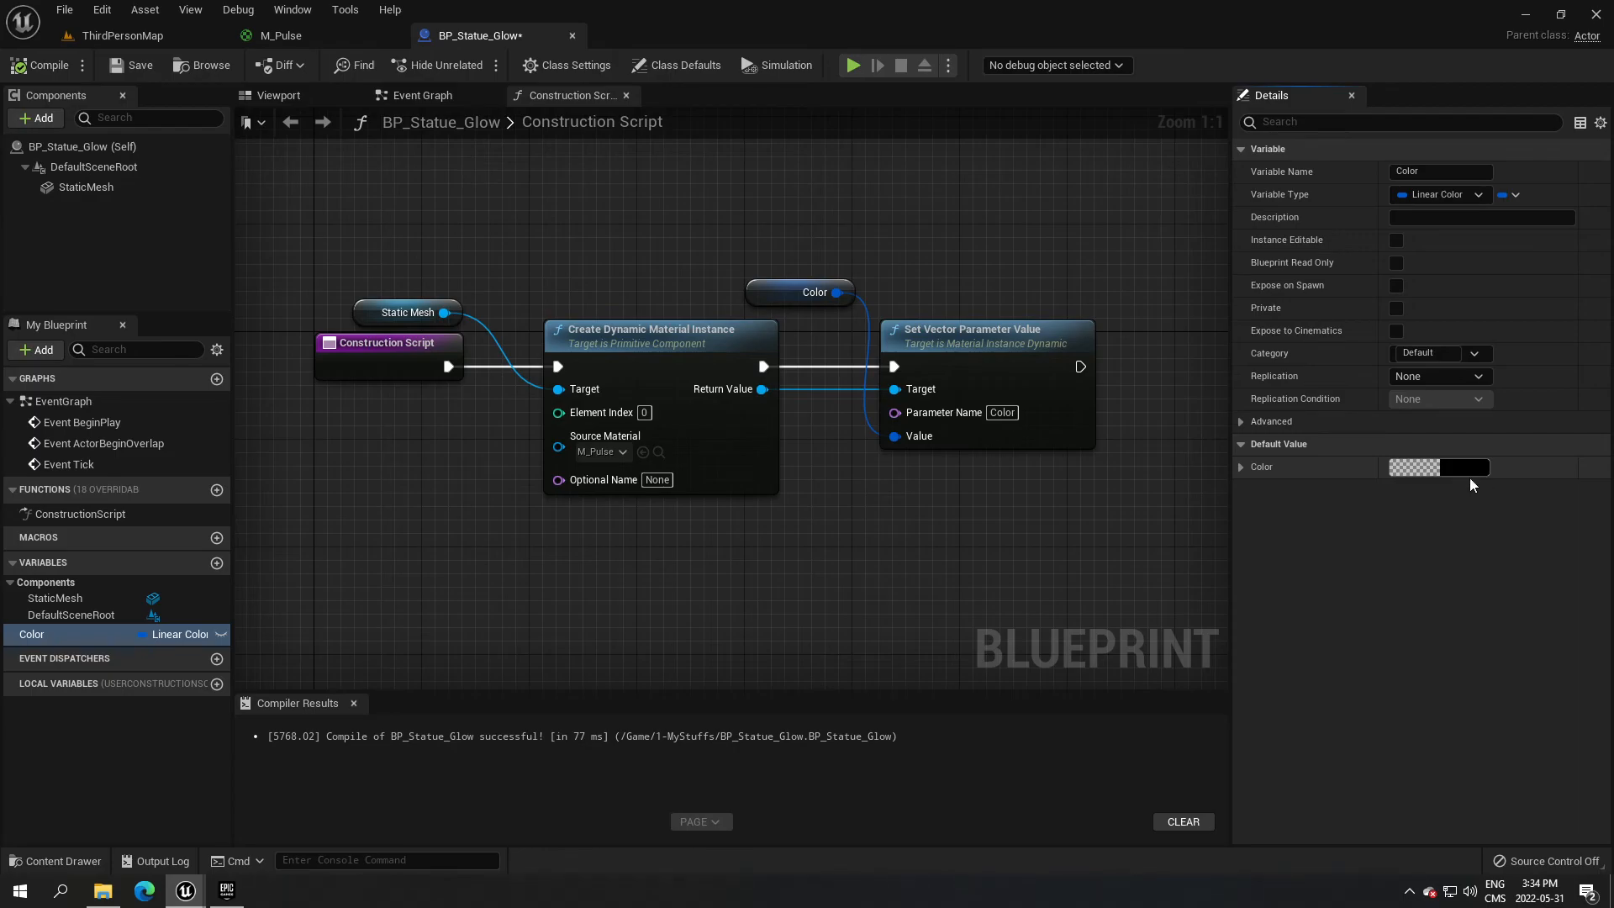
{"action": "left_click", "coordinate": [1397, 241]}
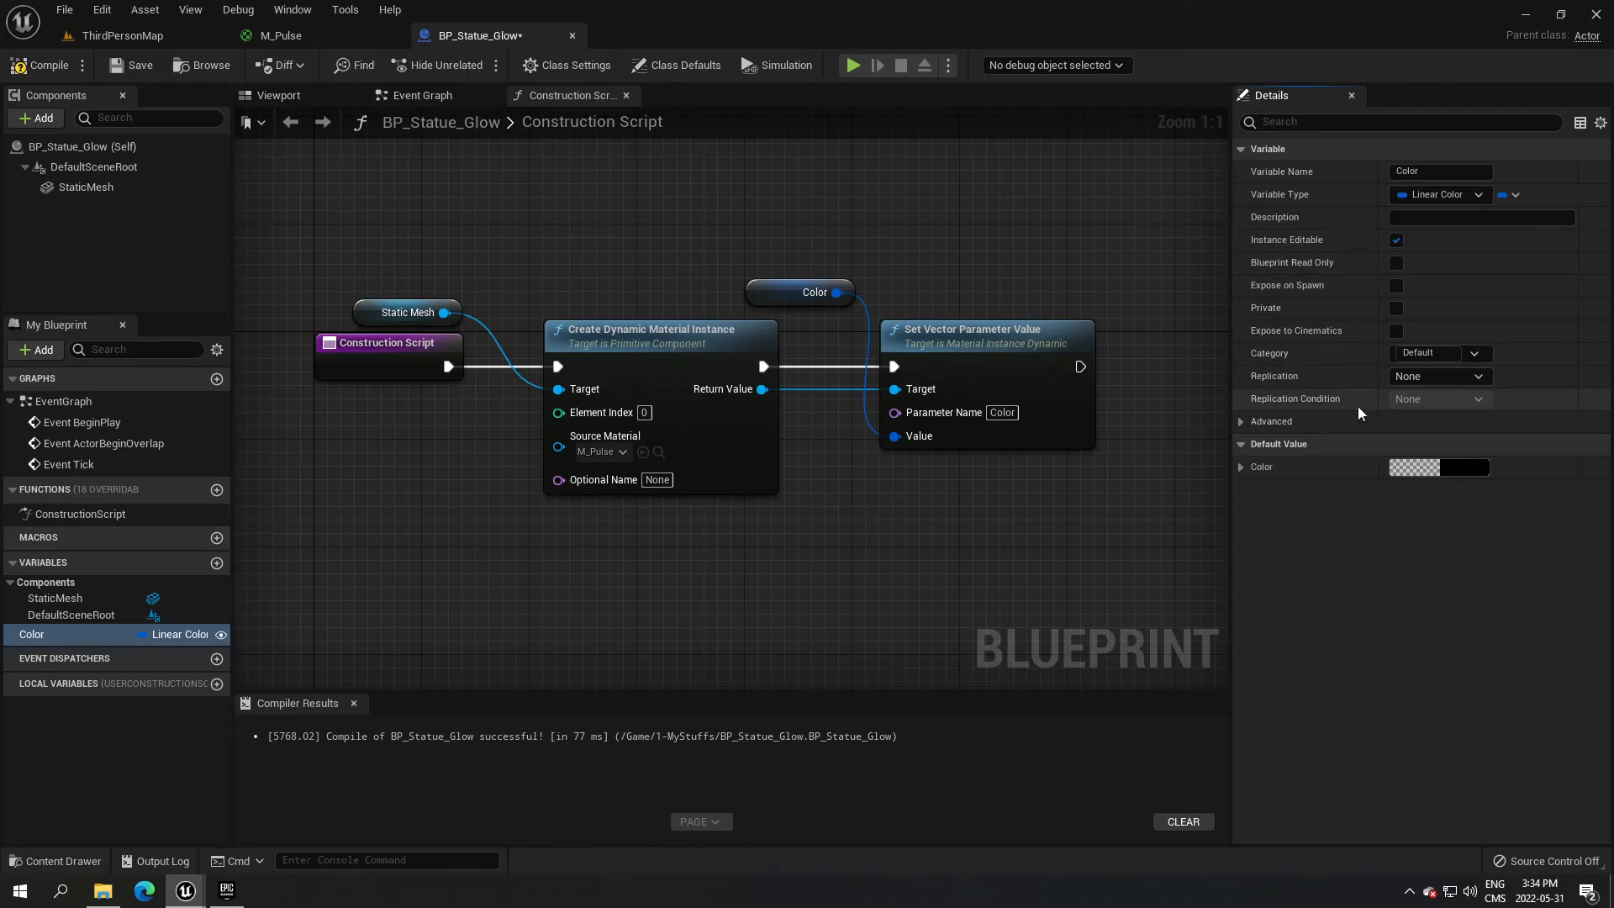
{"action": "left_click", "coordinate": [24, 67]}
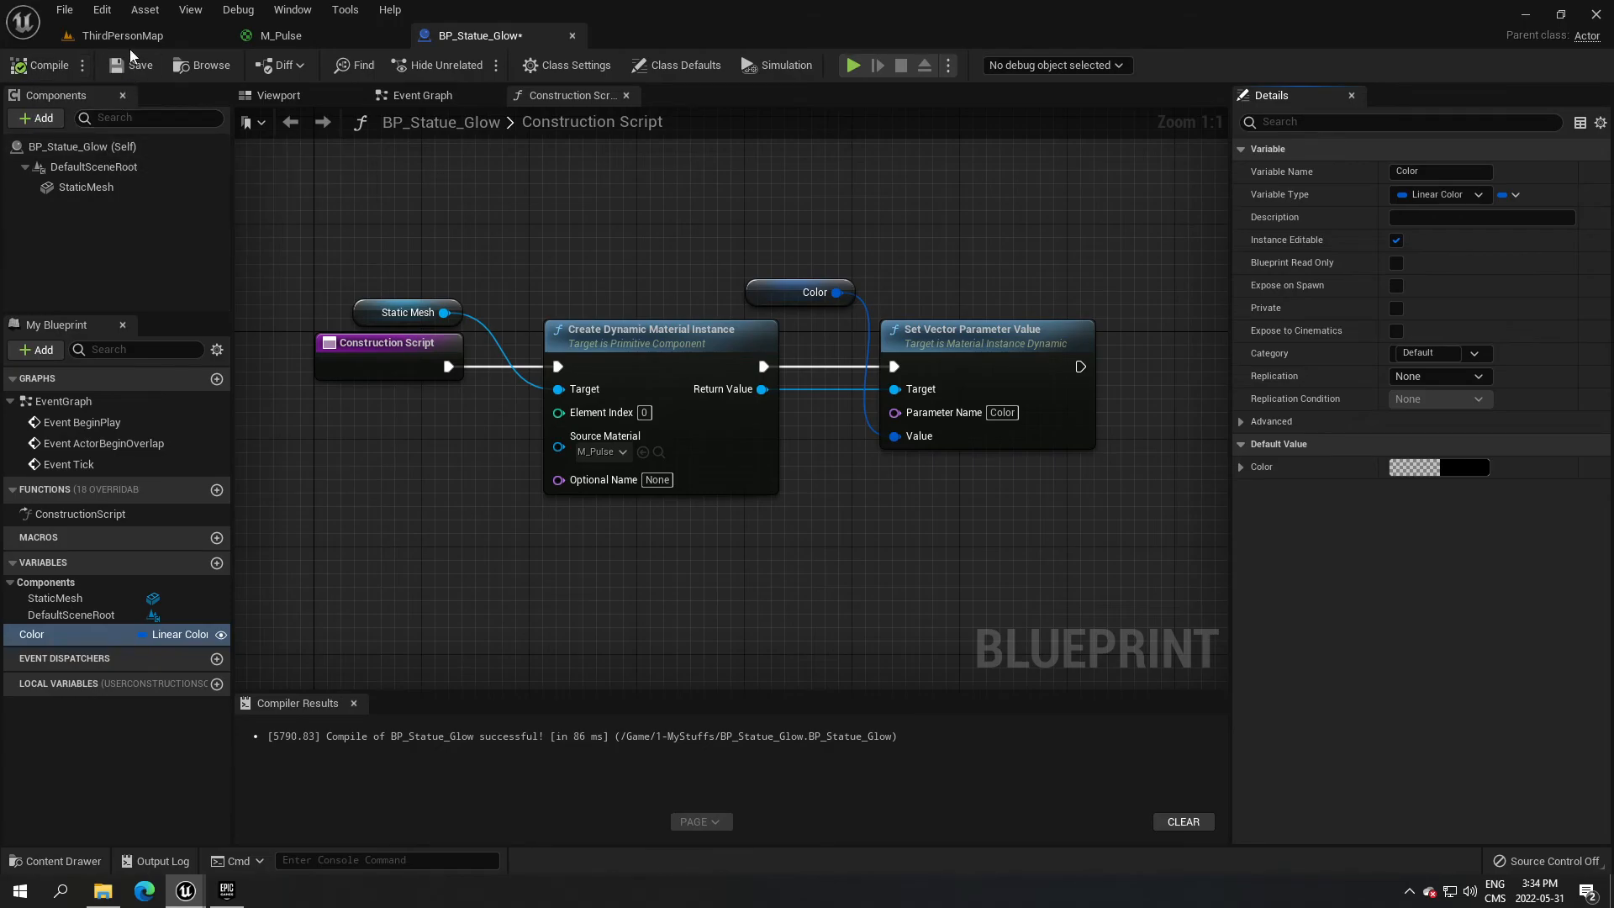
Set the placed statue's Color in ThirdPersonMap to salmon red, with hue about 5.3, saturation about 0.78 and value about 0.97.
{"action": "left_click", "coordinate": [129, 47]}
{"action": "left_click", "coordinate": [1448, 638]}
{"action": "left_click_drag", "start_coordinate": [1323, 647], "coordinate": [1323, 495]}
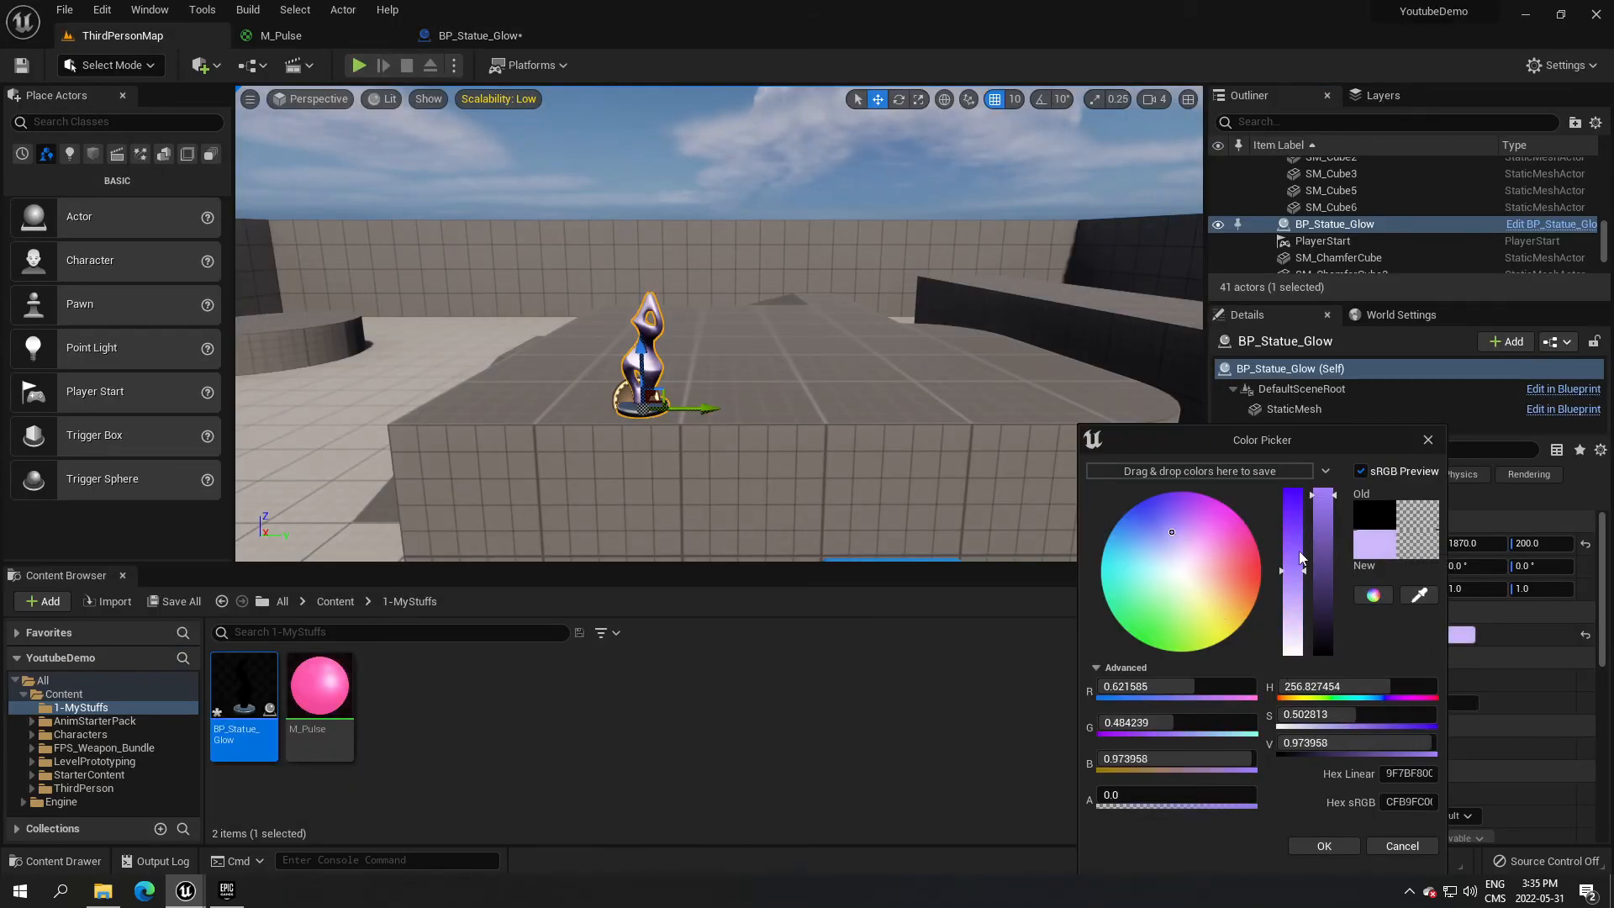
{"action": "left_click_drag", "start_coordinate": [1293, 588], "coordinate": [1286, 539]}
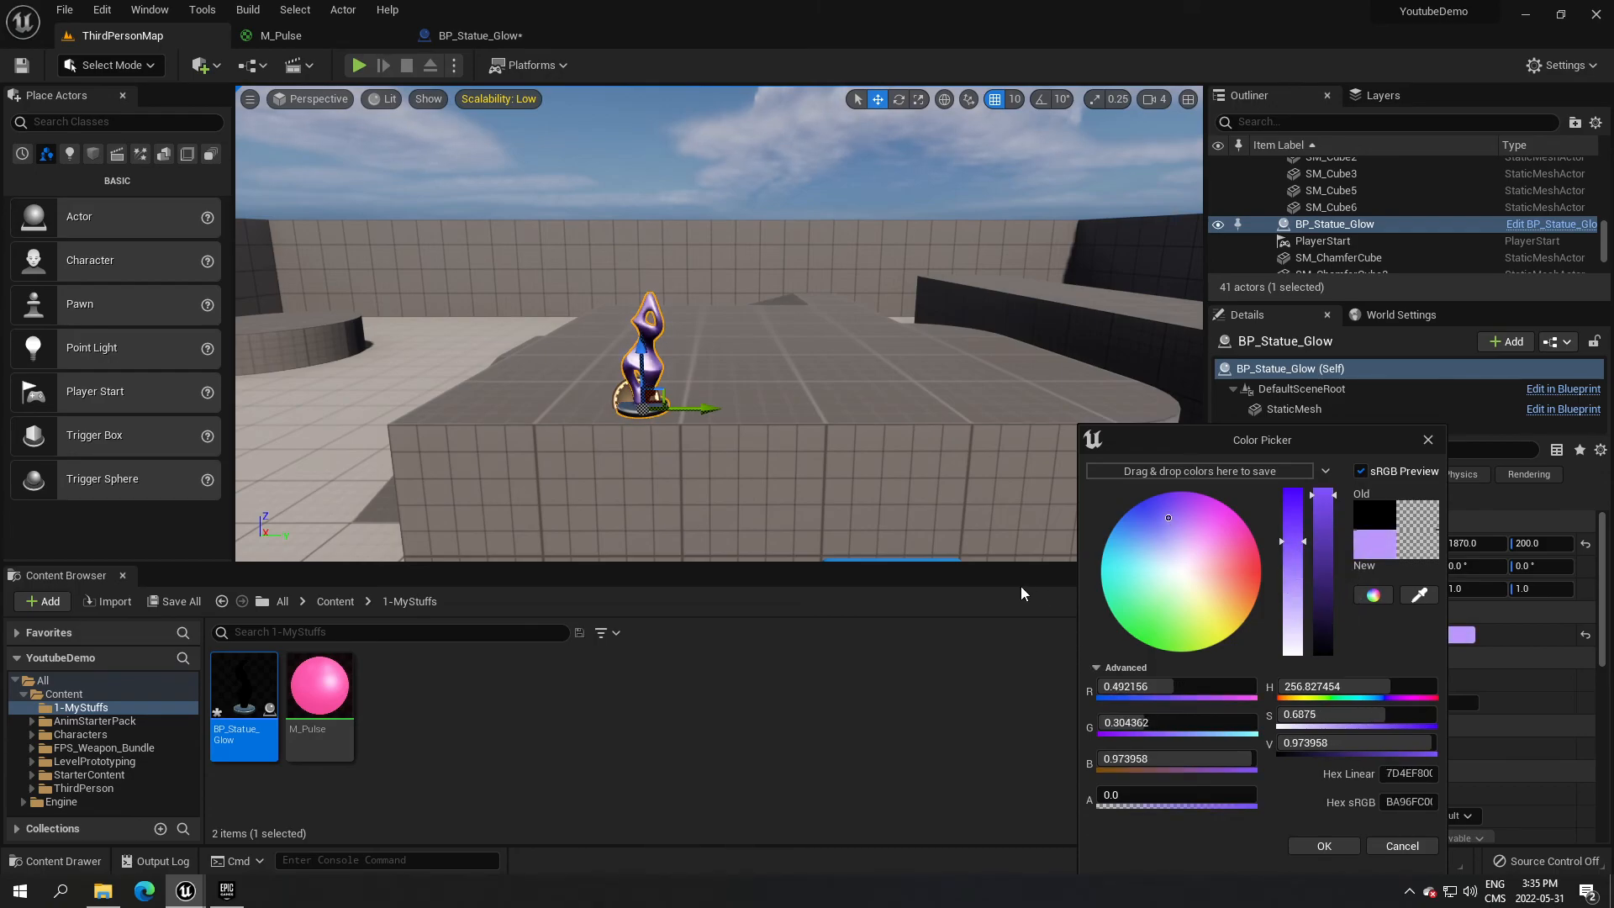
{"action": "left_click_drag", "start_coordinate": [1187, 538], "coordinate": [1244, 583]}
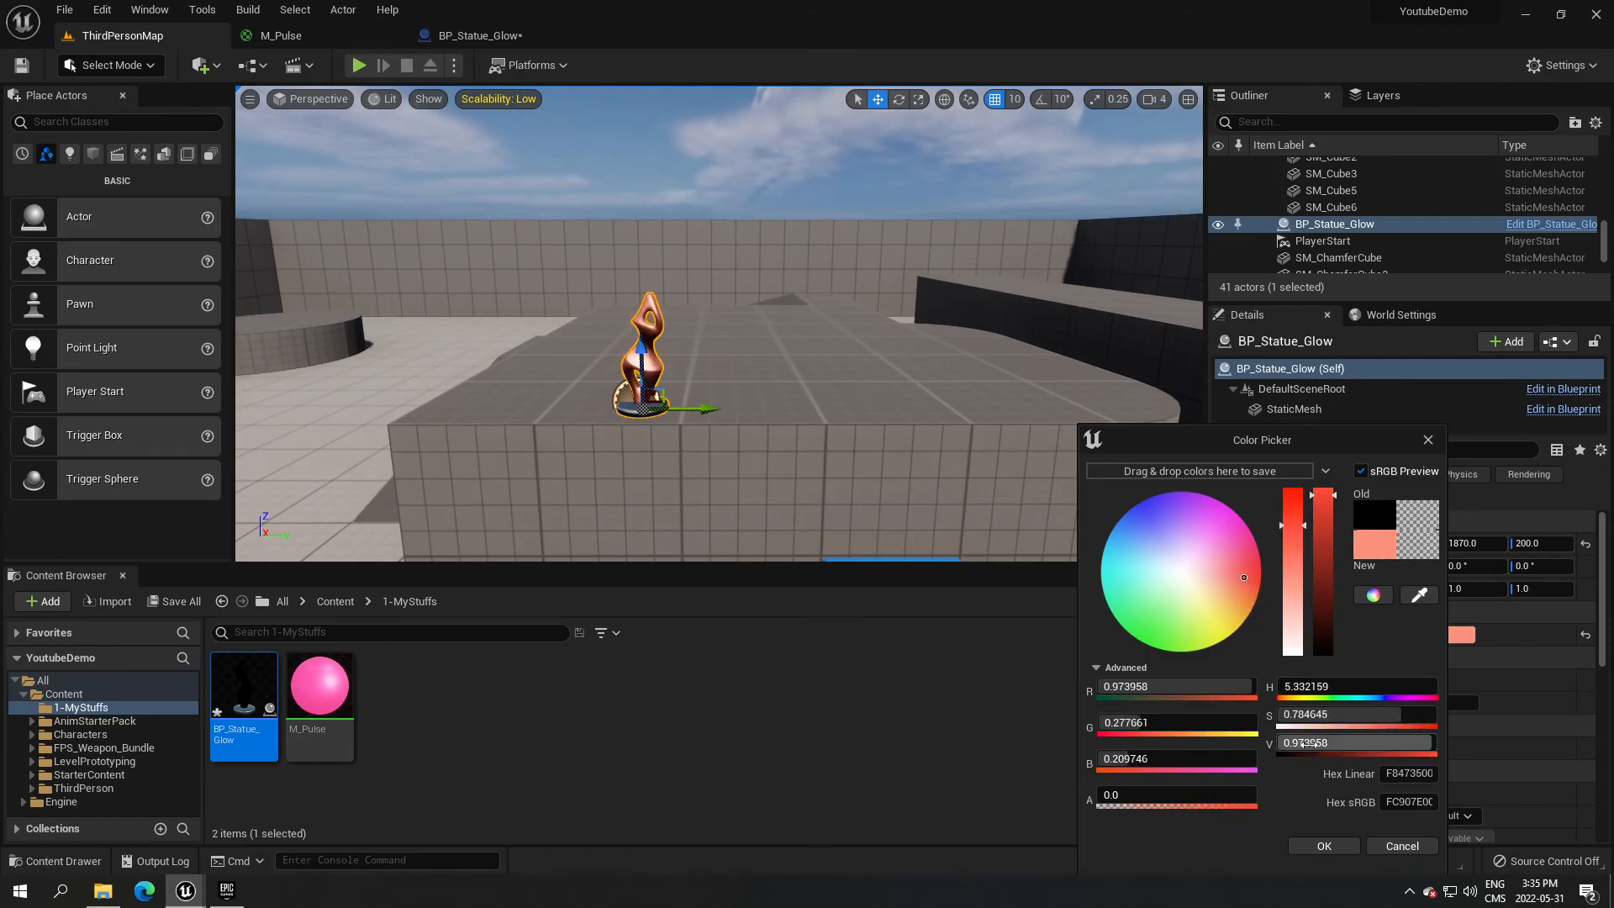
{"action": "left_click", "coordinate": [1331, 850]}
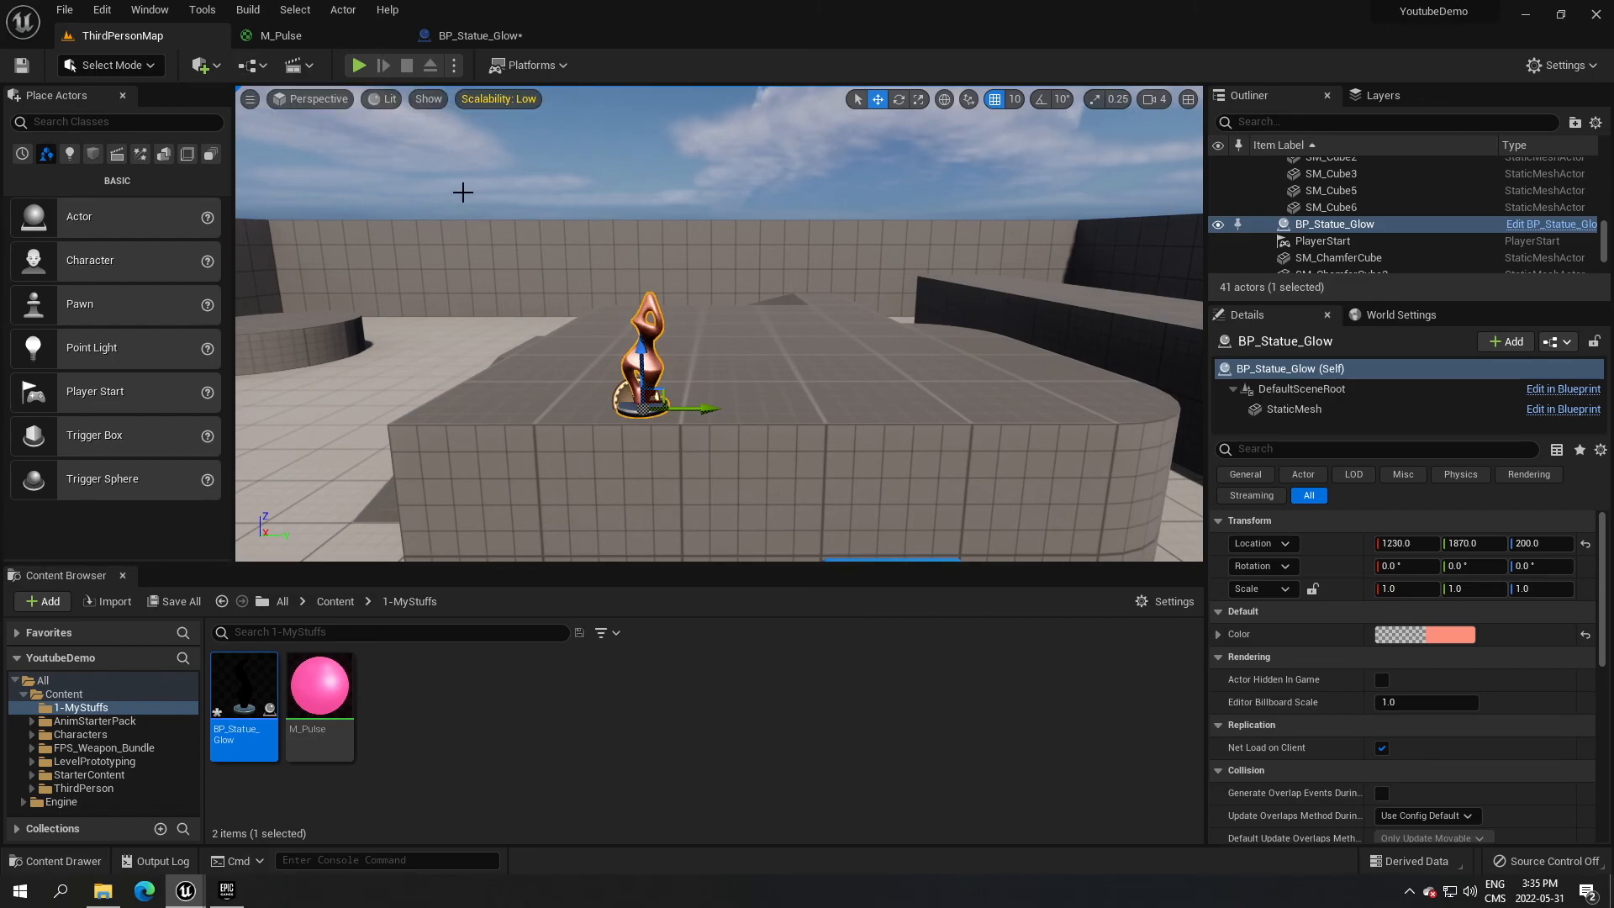
Set the Intensity parameter's default value in M_Pulse to 20 and save the material.
{"action": "left_click", "coordinate": [311, 37]}
{"action": "left_click", "coordinate": [866, 572]}
{"action": "left_click", "coordinate": [163, 599]}
{"action": "type", "text": "20"}
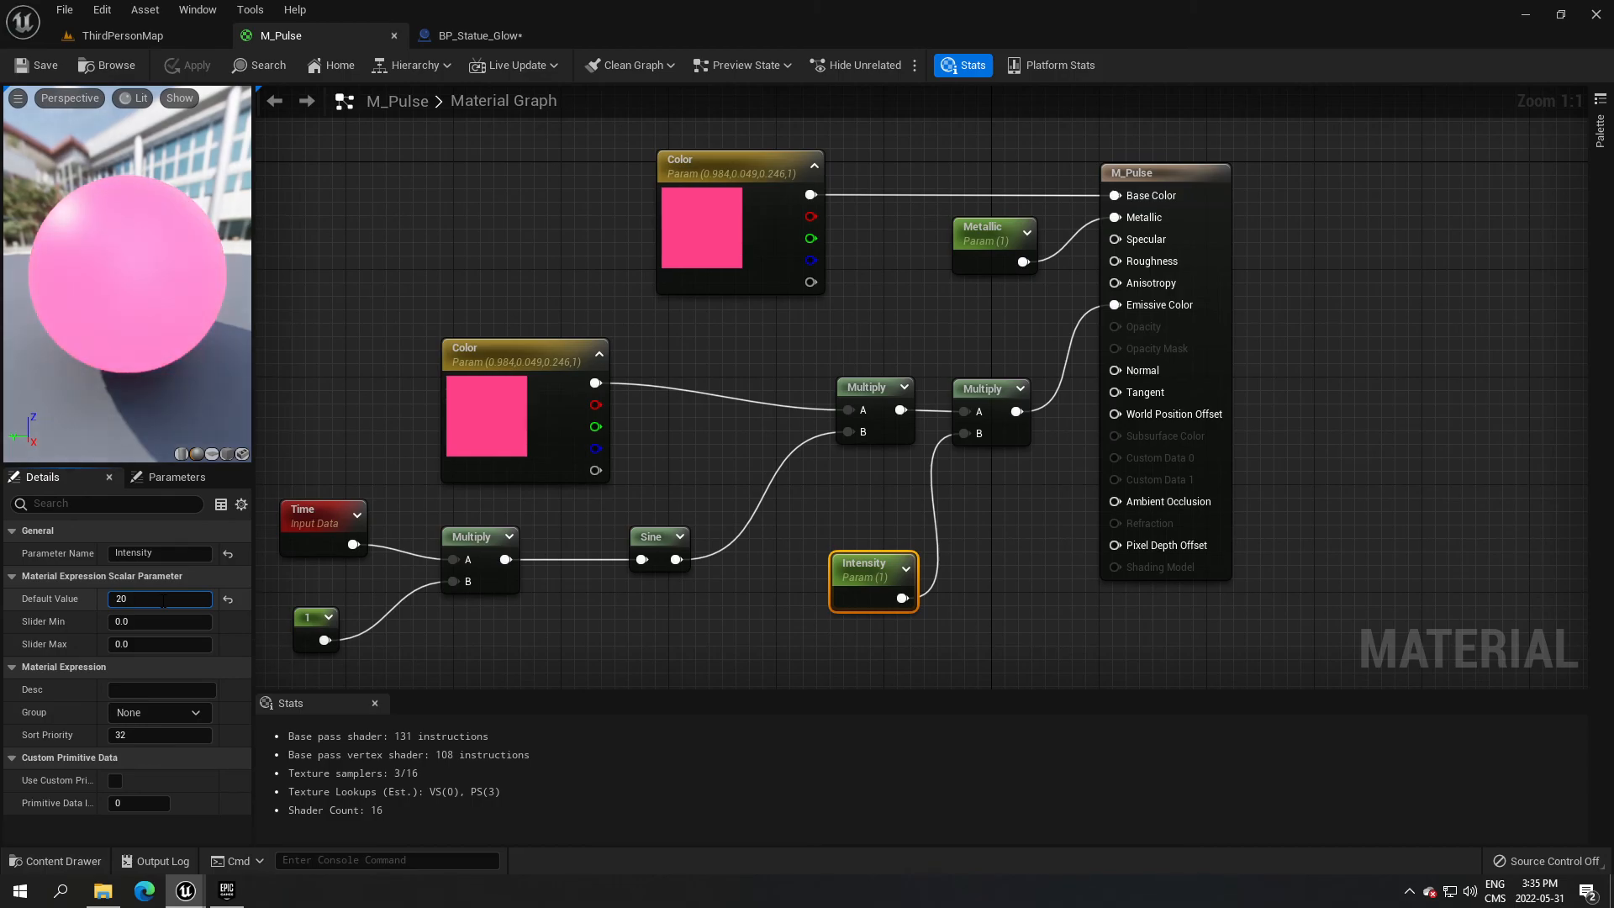
{"action": "key", "text": "Return"}
{"action": "left_click", "coordinate": [45, 69]}
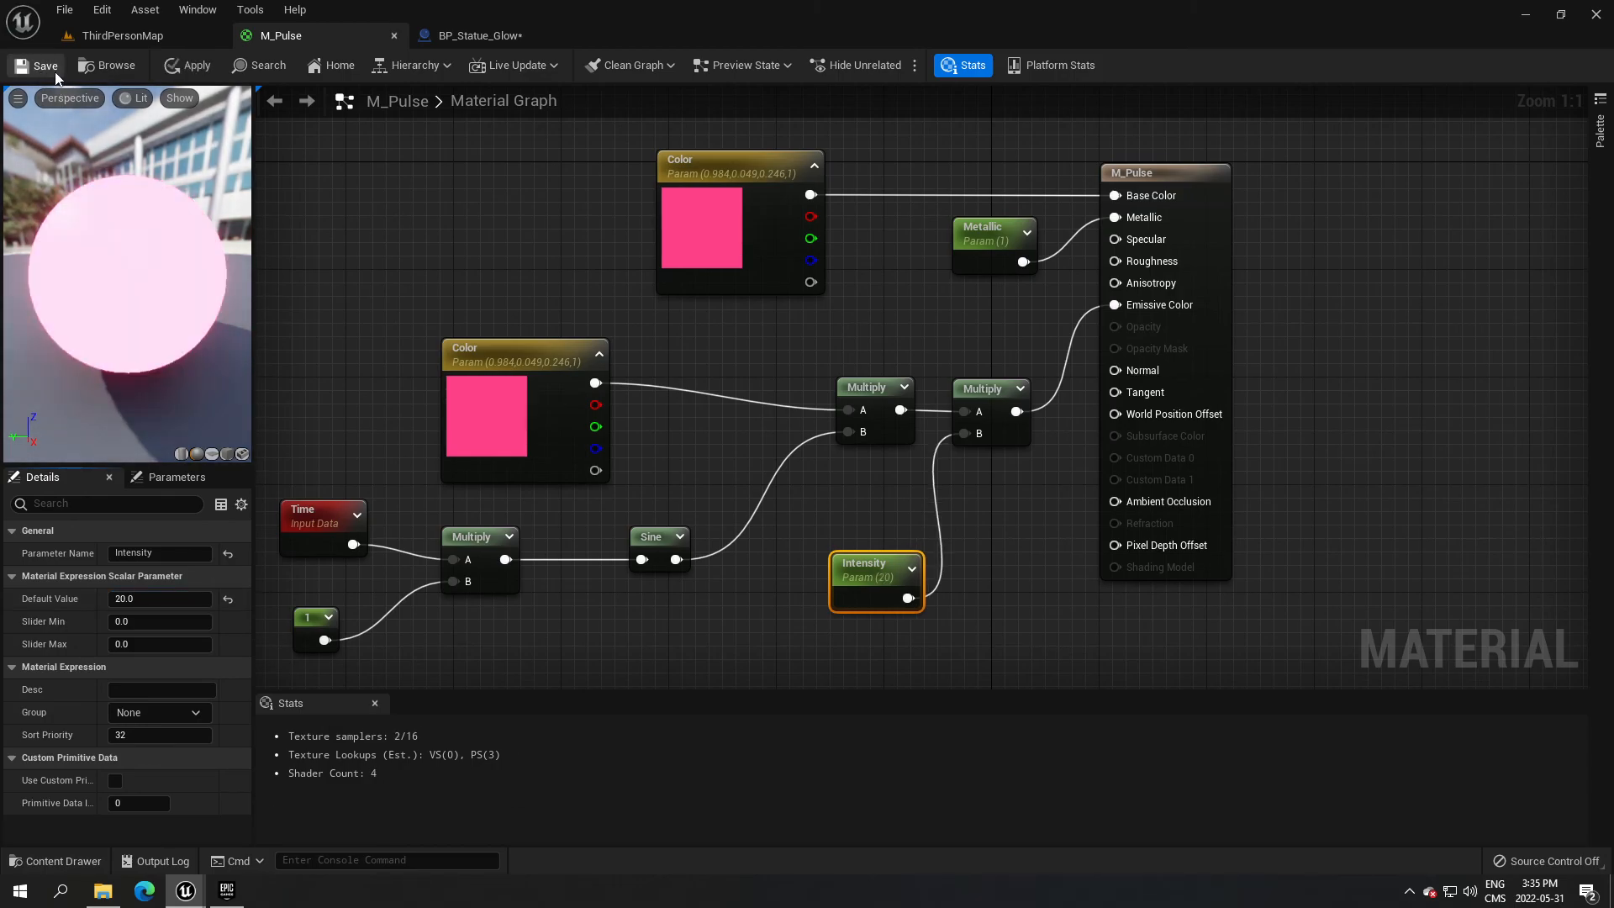
Inspect the placed statue's glow in ThirdPersonMap from close up and from farther back.
{"action": "left_click", "coordinate": [119, 37]}
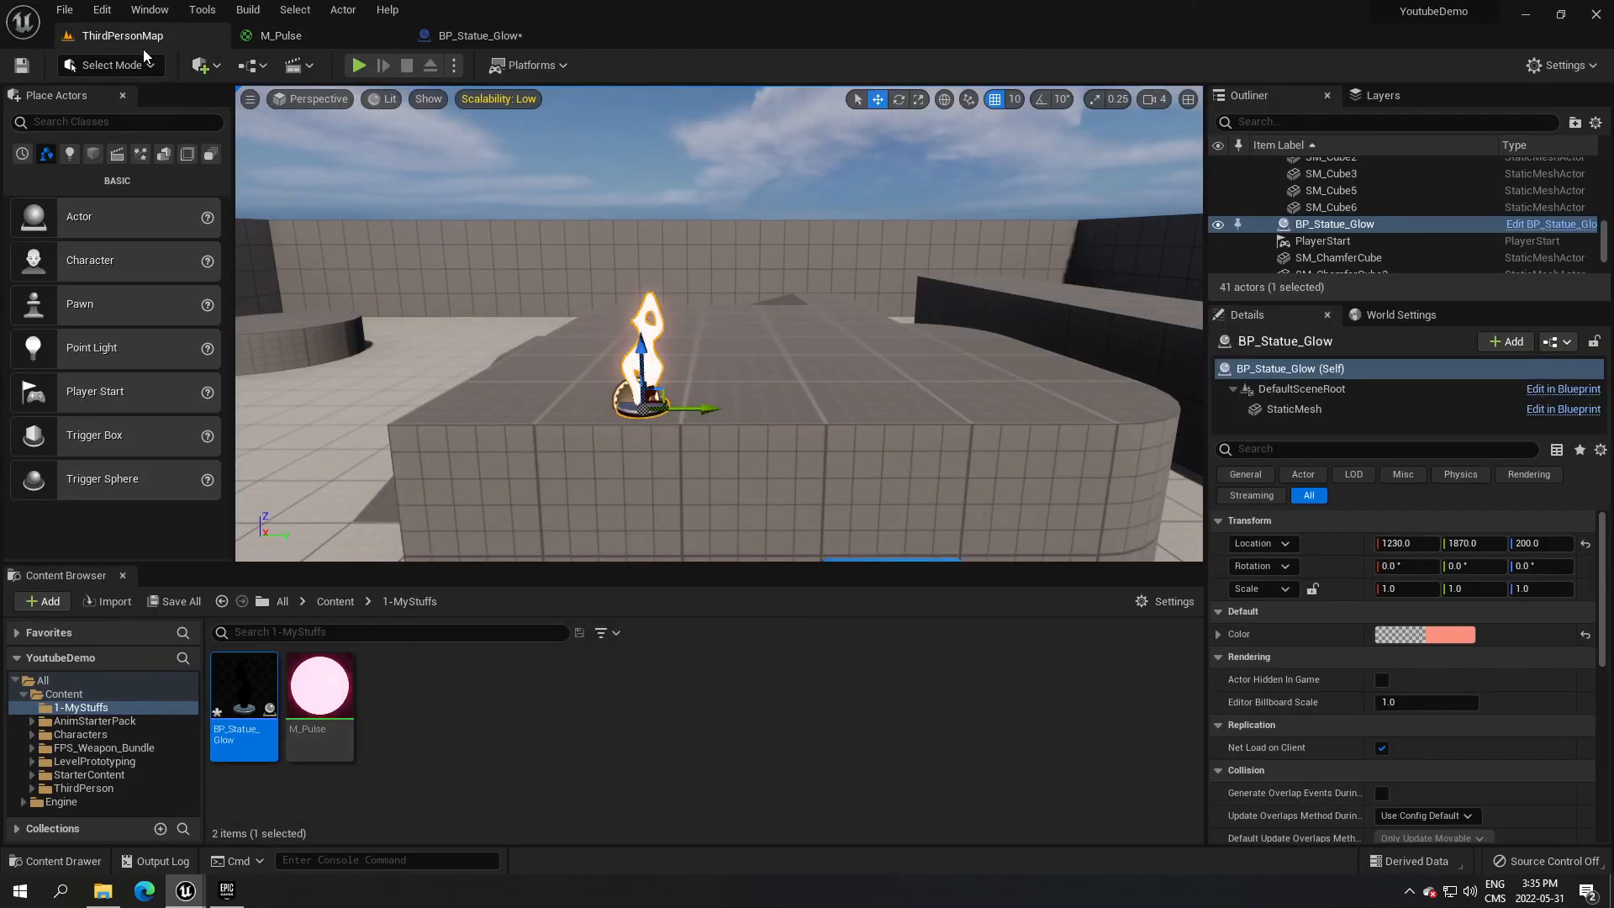
{"action": "key", "text": "w"}
{"action": "right_click_drag", "start_coordinate": [755, 390], "coordinate": [743, 393]}
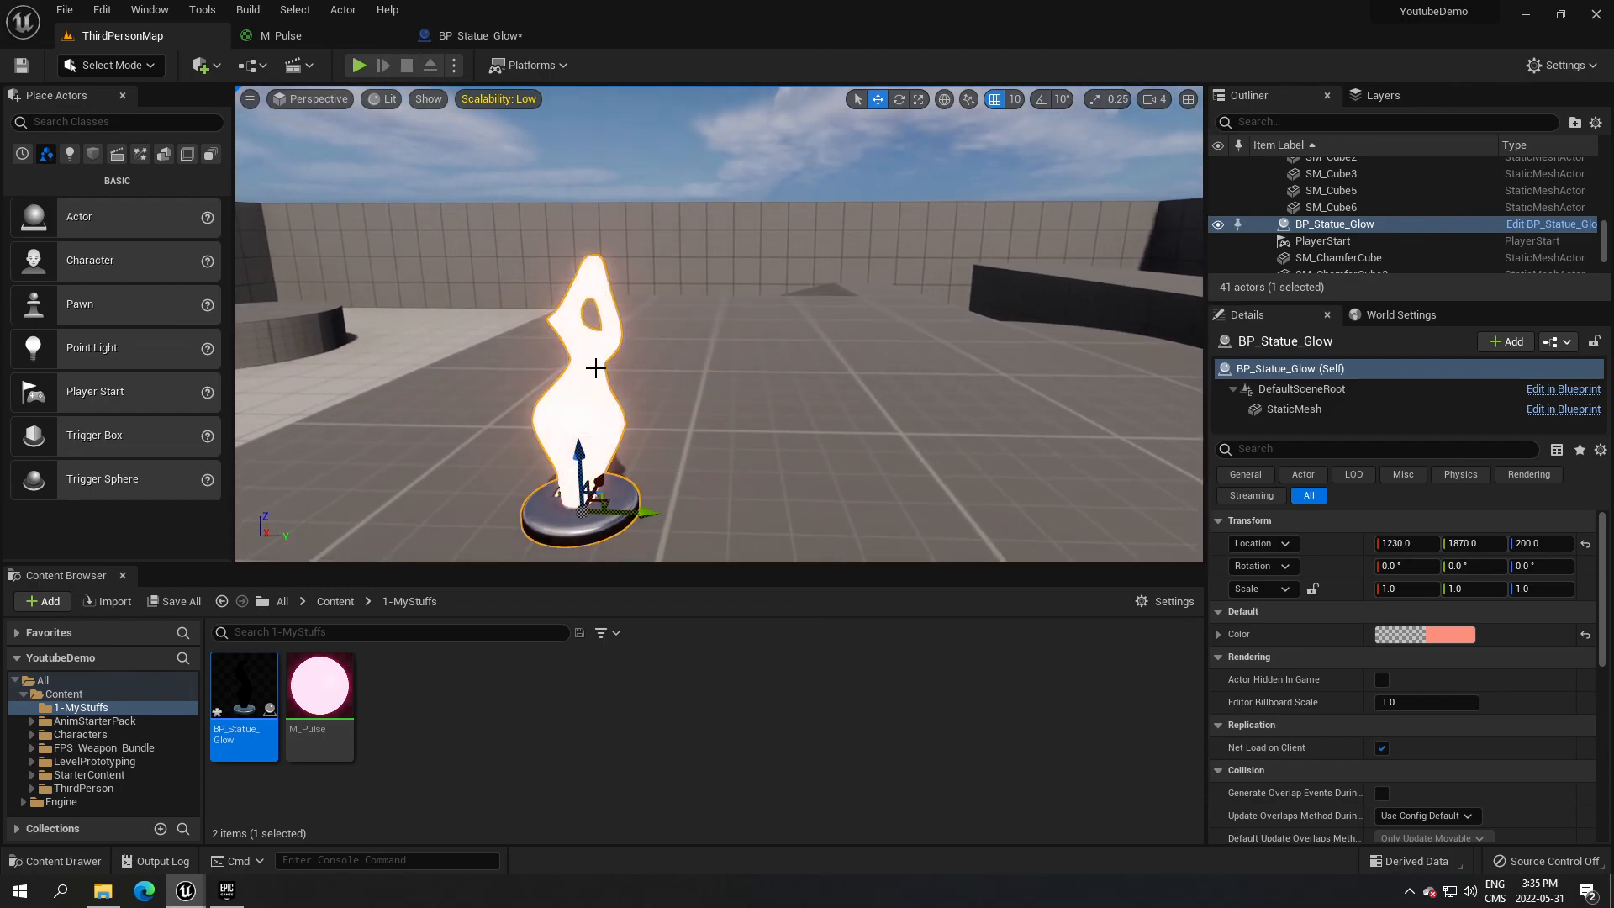
{"action": "key", "text": "s"}
{"action": "right_click_drag", "start_coordinate": [631, 427], "coordinate": [630, 429]}
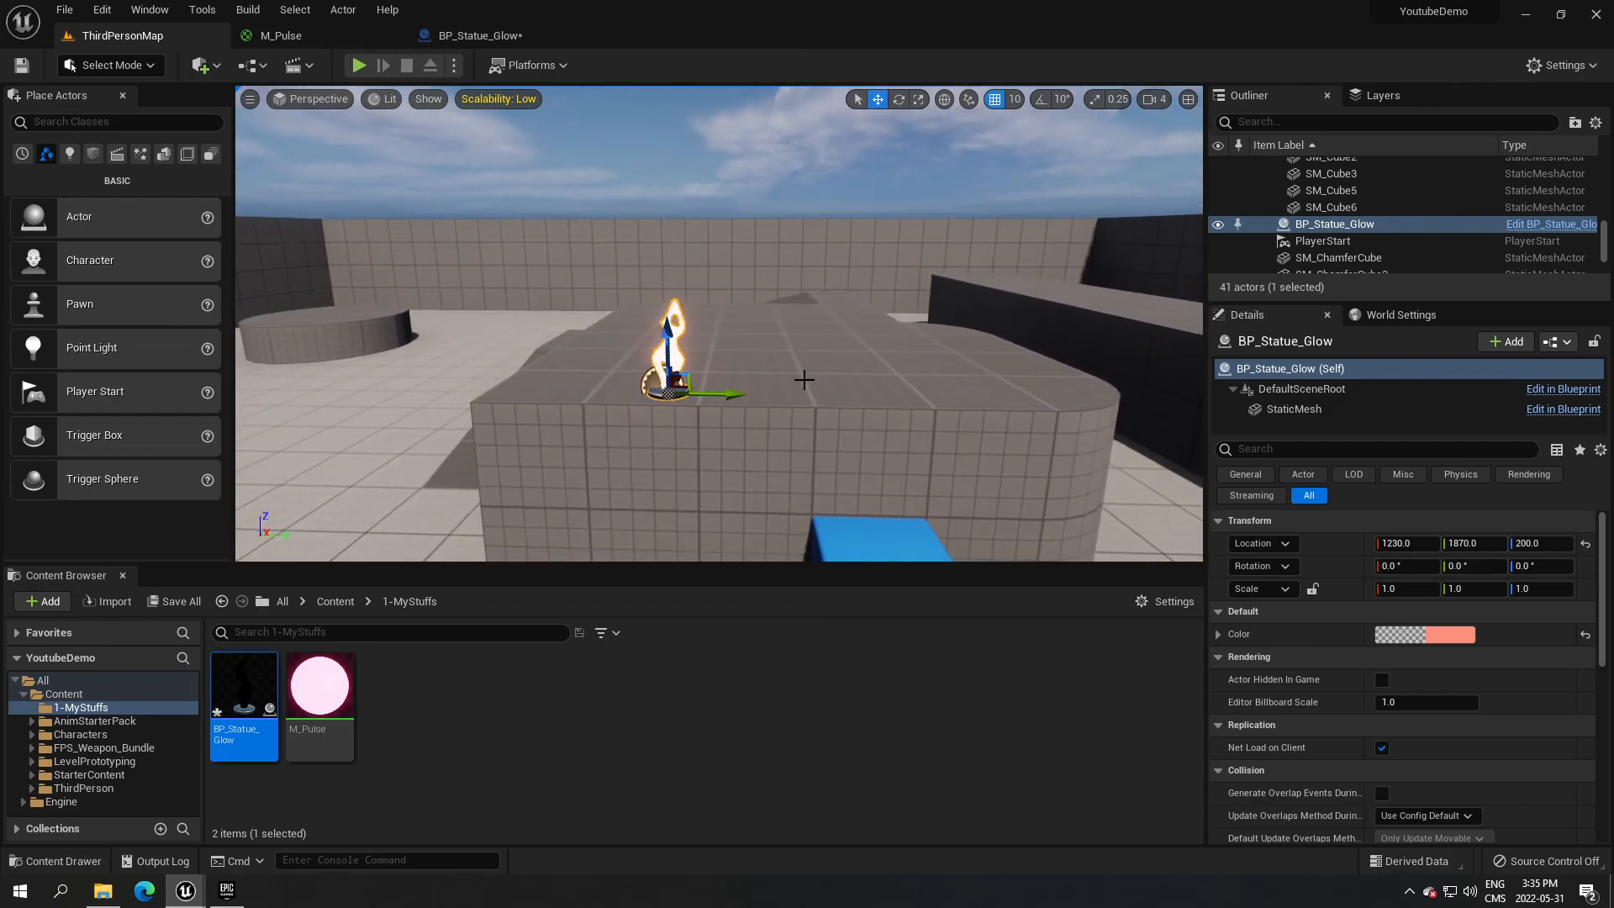